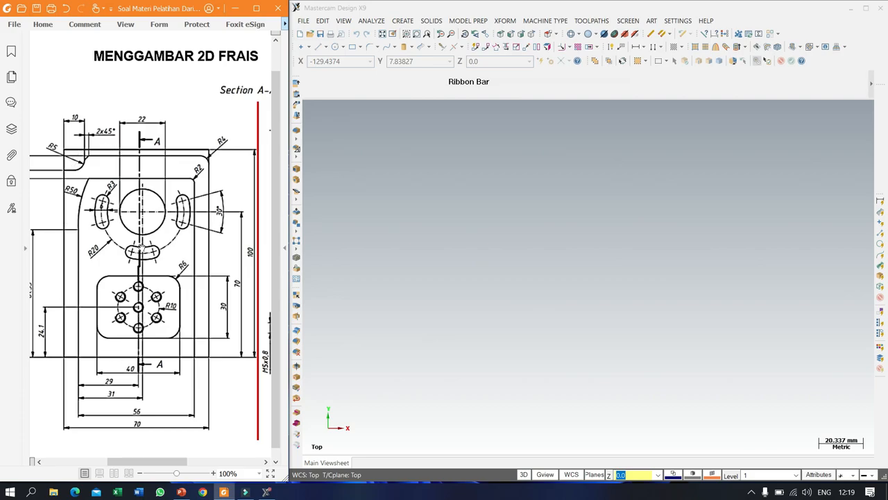
Show the coordinate axes and start a rectangle with its first corner at X 0, Y 0.
drag(187, 262, 117, 260)
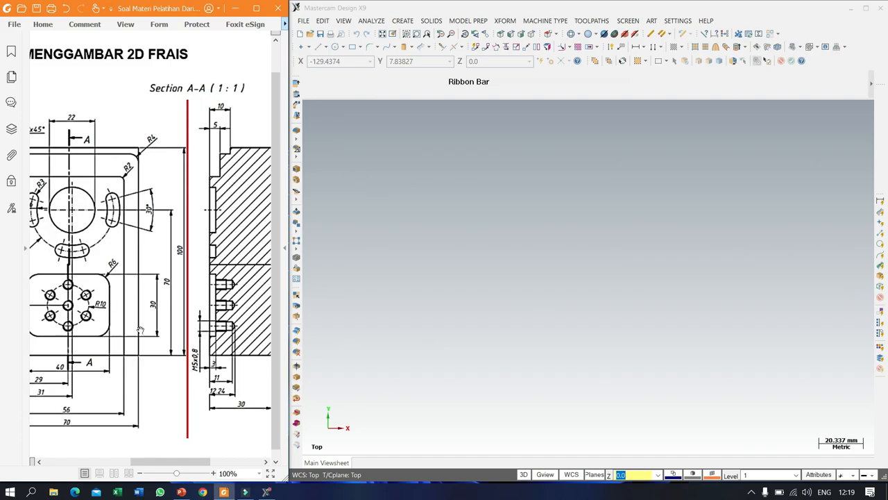
mouse_move(102, 290)
mouse_down()
mouse_move(198, 293)
mouse_move(186, 293)
mouse_up()
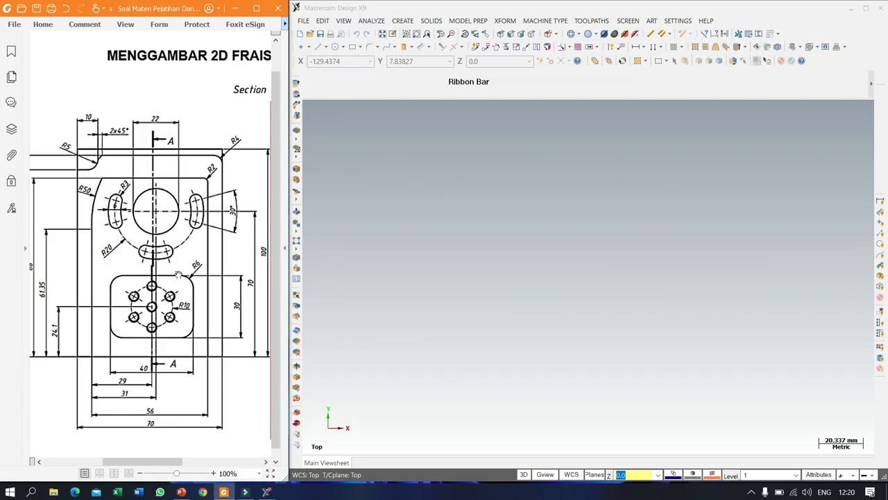
mouse_move(128, 259)
mouse_down()
mouse_move(137, 260)
mouse_move(129, 260)
mouse_up()
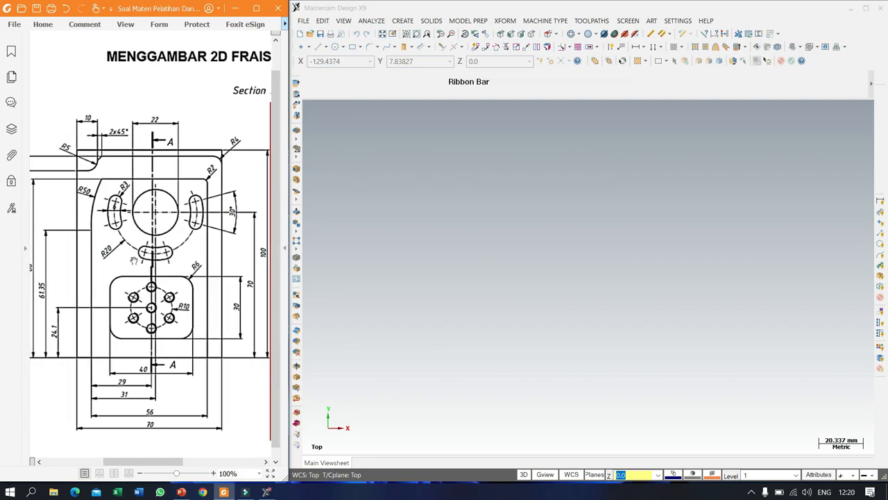
click(825, 47)
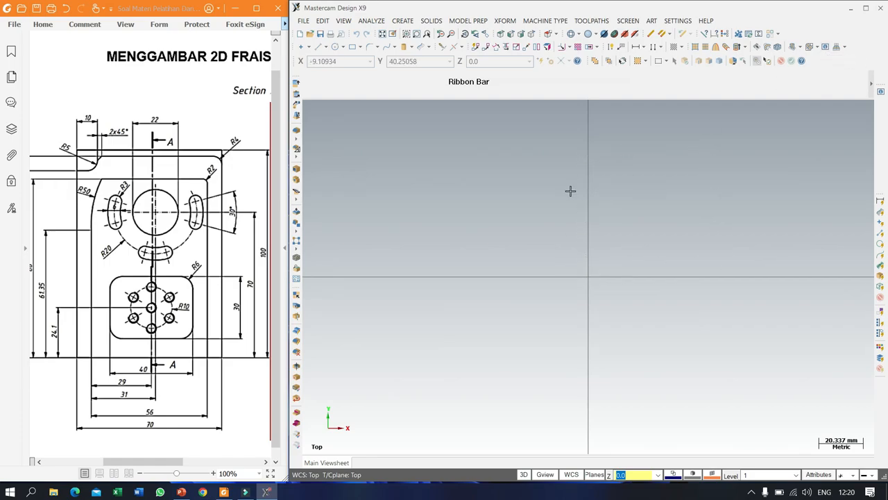
click(351, 48)
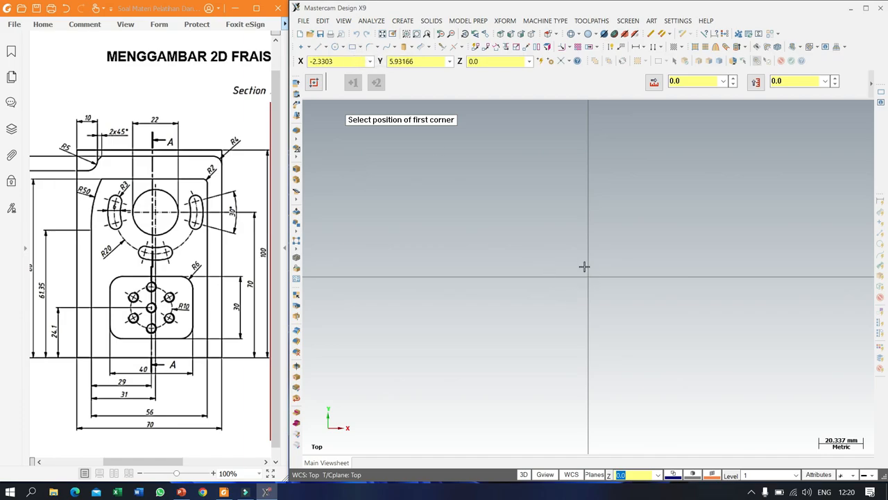
click(347, 61)
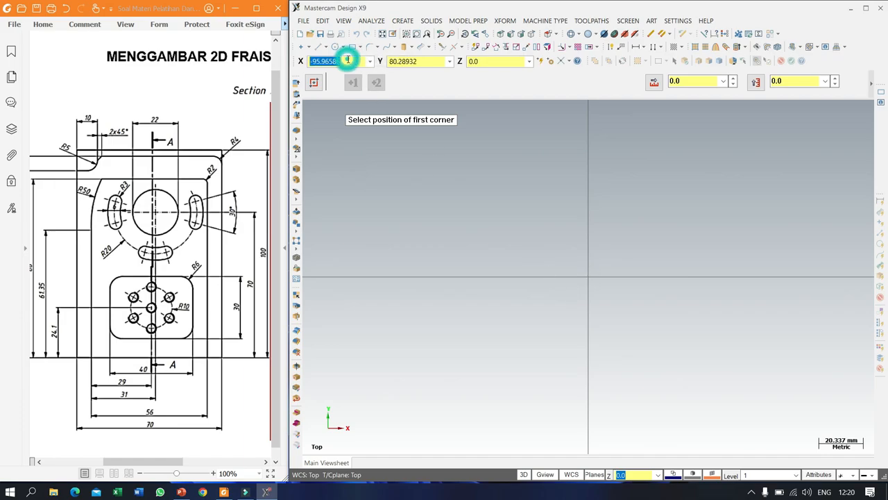
text(0)
key(Tab)
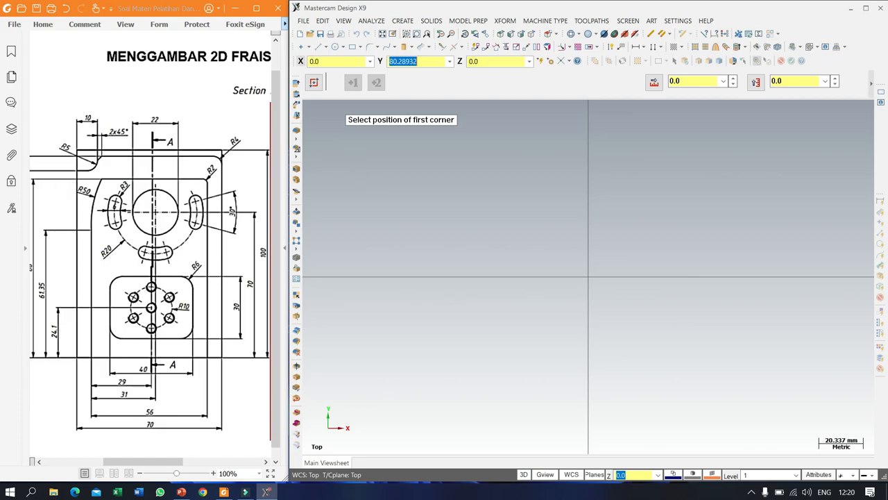
text(0)
key(Return)
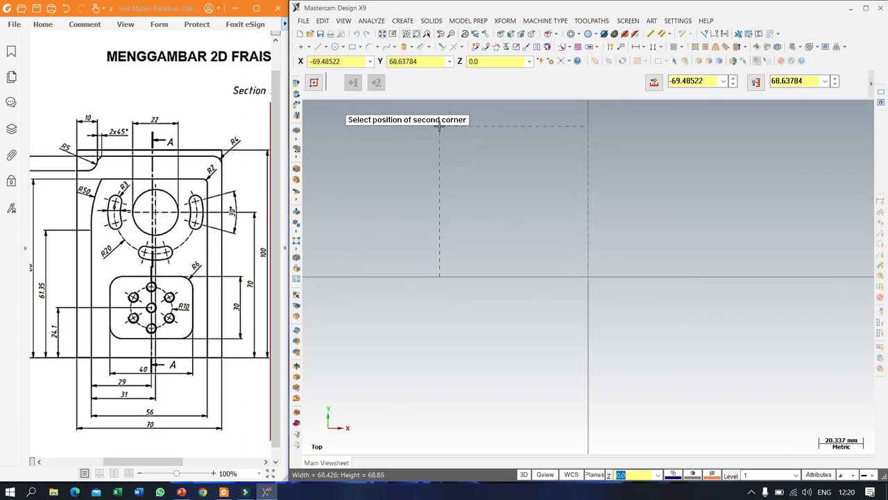
Complete the plate outline by placing the rectangle's opposite corner at X 70, Y 100.
scroll(366, 305, down, 3)
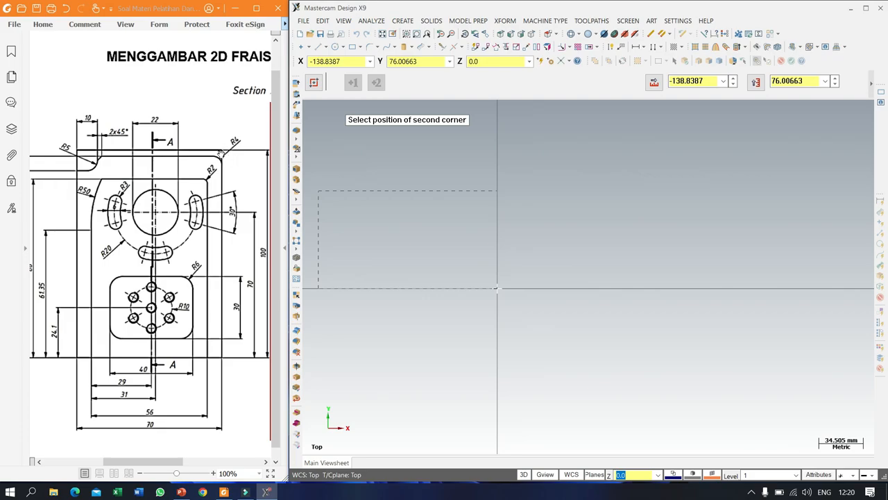
click(340, 61)
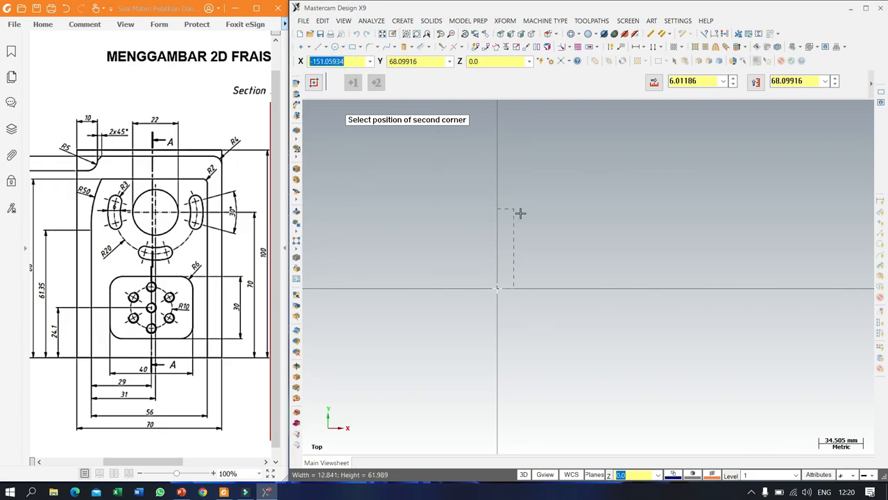
text(7)
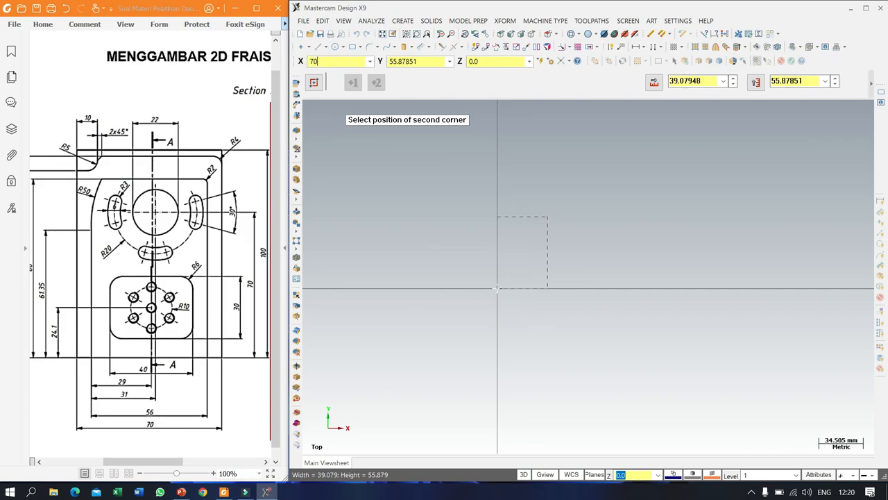
text(0)
key(Tab)
text(100)
key(Return)
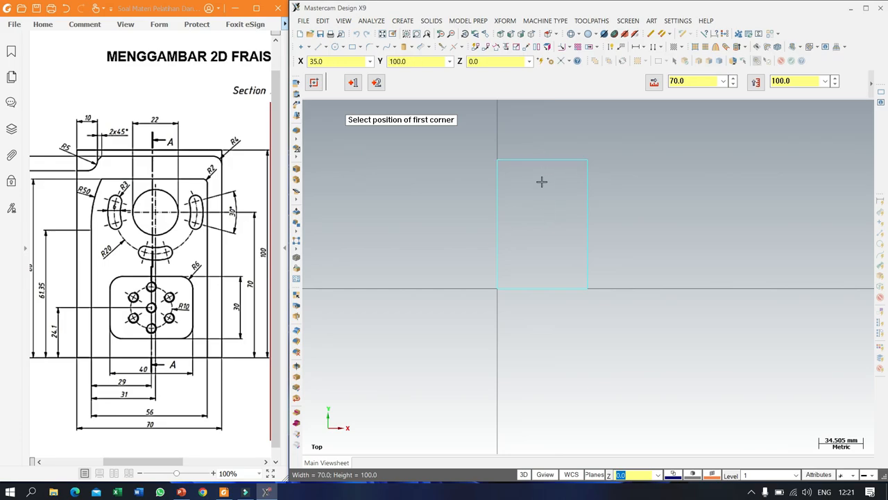
key(Return)
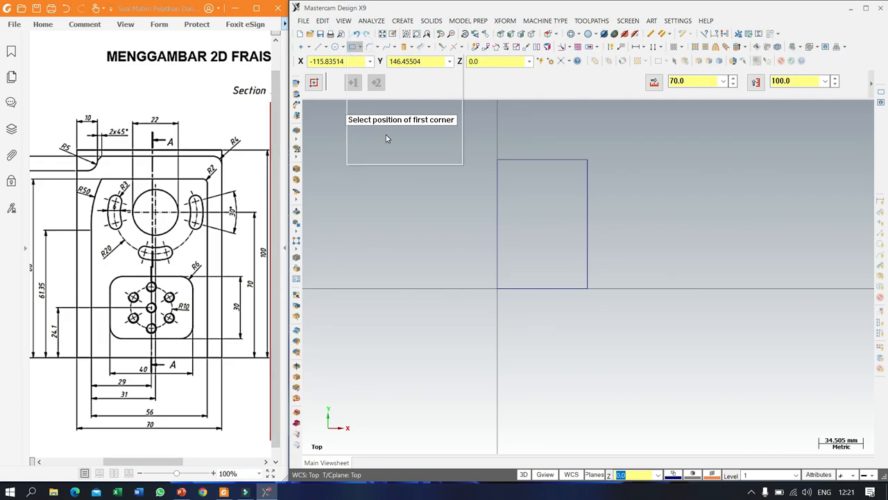
Set up a rectangular shape 40 mm wide and 30 mm high with 6 mm corner fillets and a centre anchor.
click(360, 46)
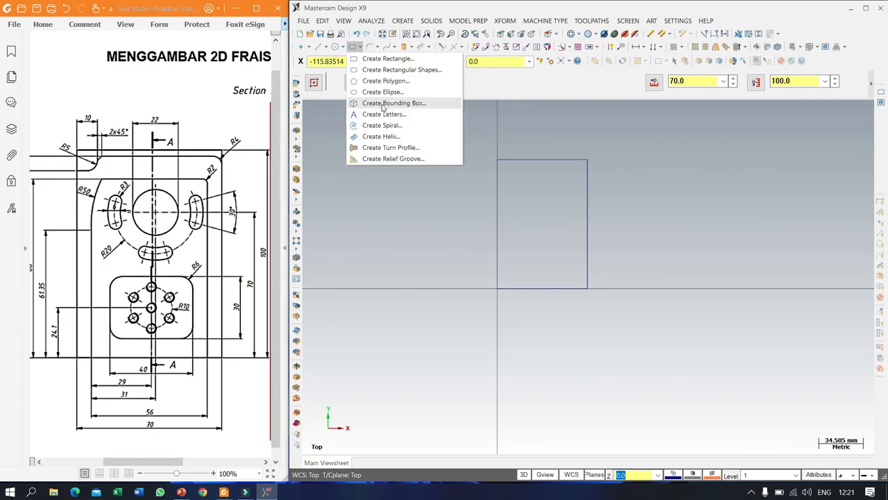
click(402, 71)
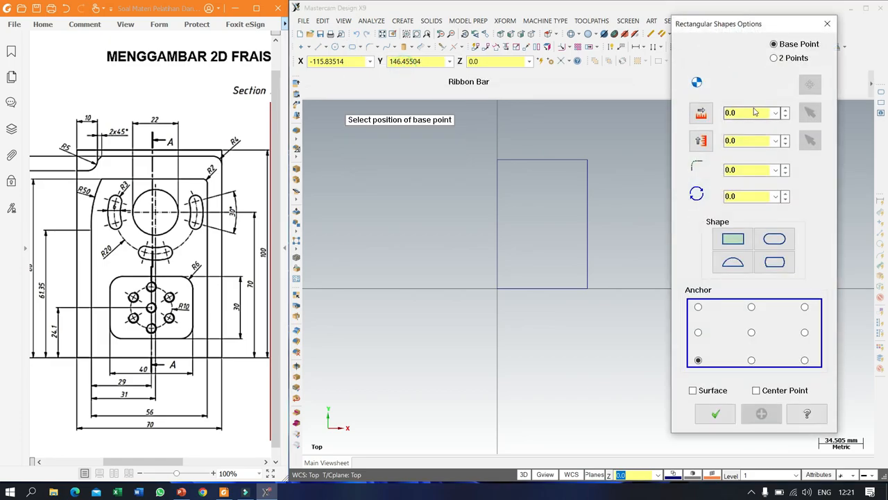
click(754, 113)
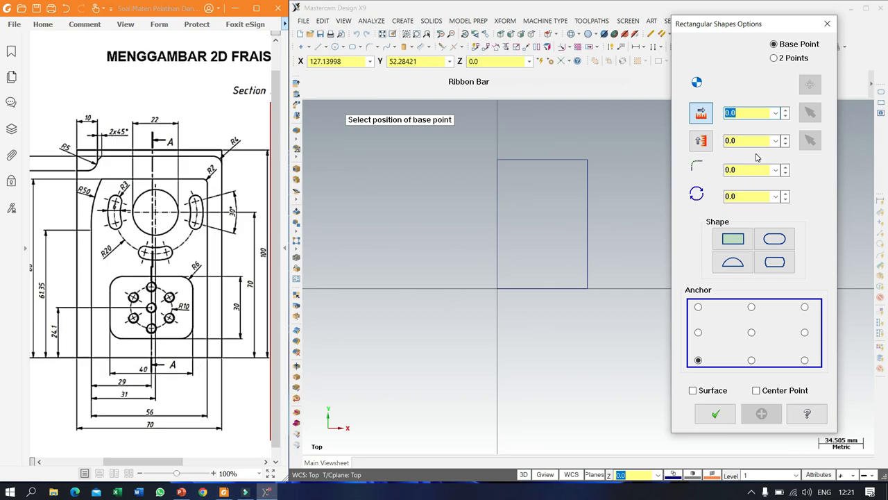
text(40)
key(Tab)
text(3)
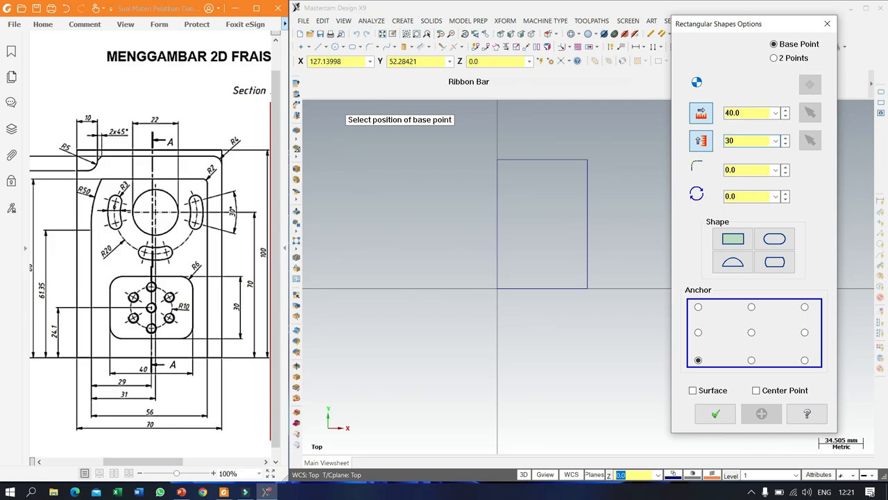
click(759, 171)
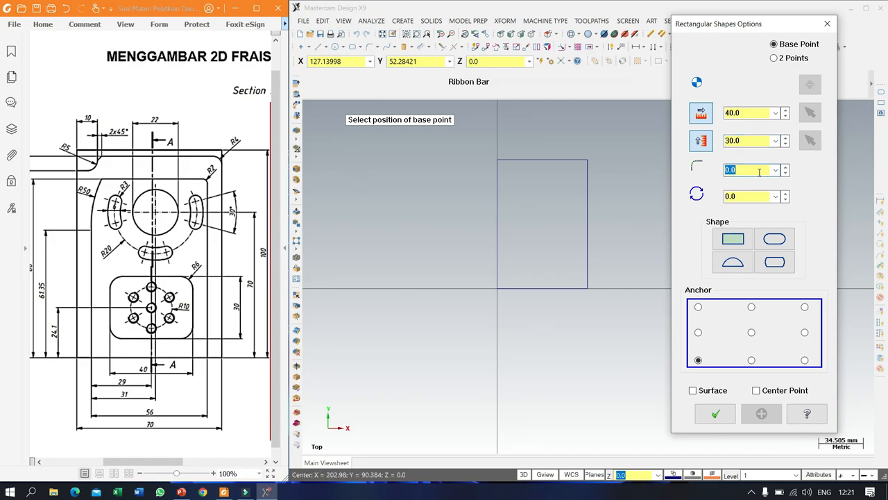
text(6)
click(753, 336)
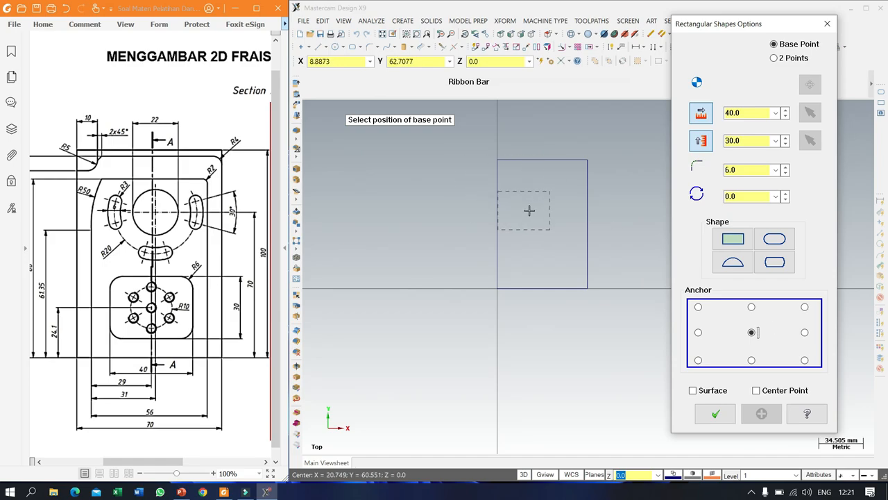
Place the rounded rectangle inside the plate outline with its base point at X 36, Y 24.1.
click(356, 62)
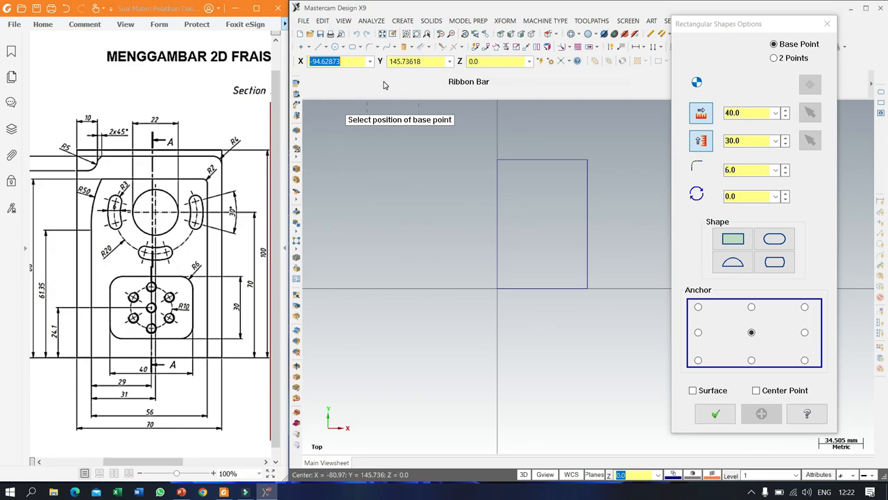
text(36)
key(Tab)
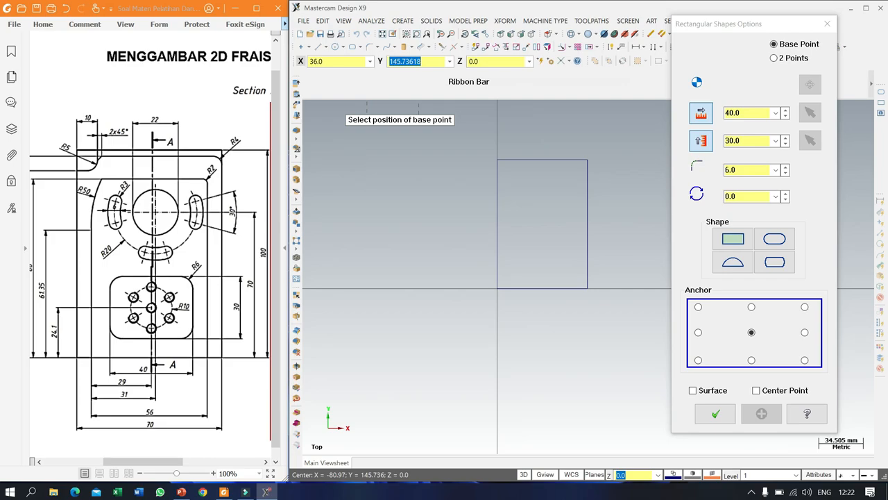
text(24.1)
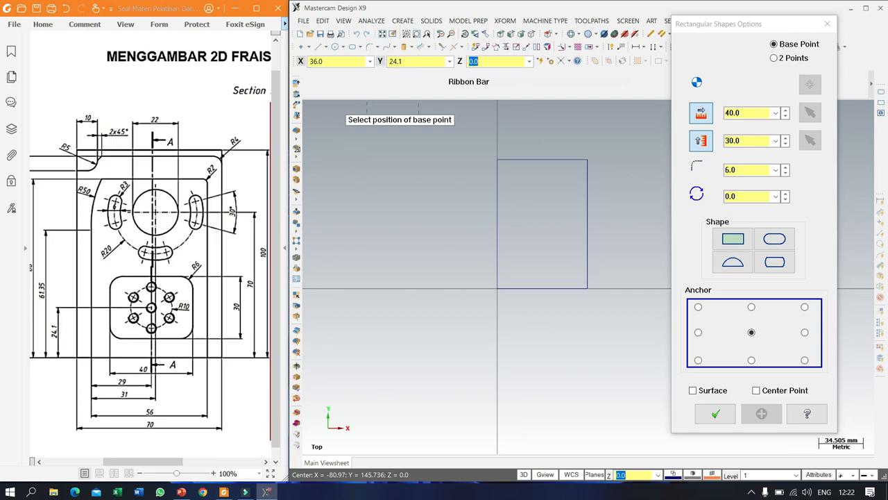
key(Return)
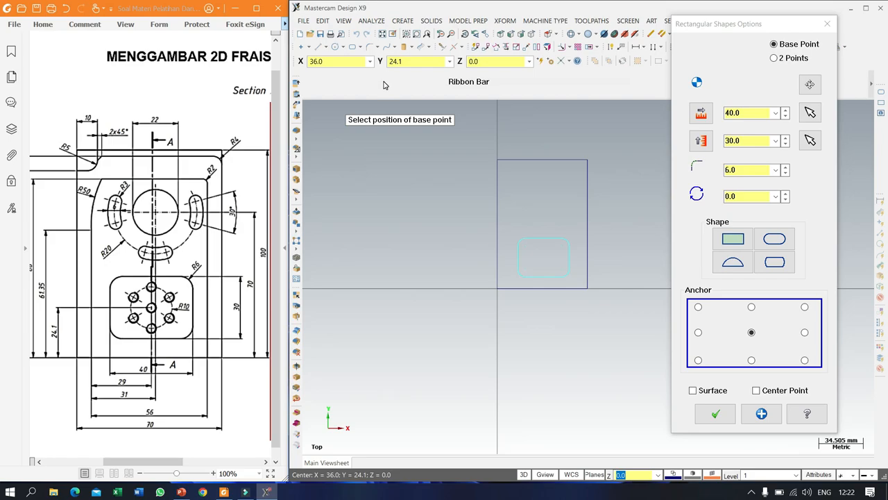
key(Return)
Create a 4.3 mm diameter circle centred at X 36, Y 24.1 in the rounded pocket.
scroll(539, 252, up, 3)
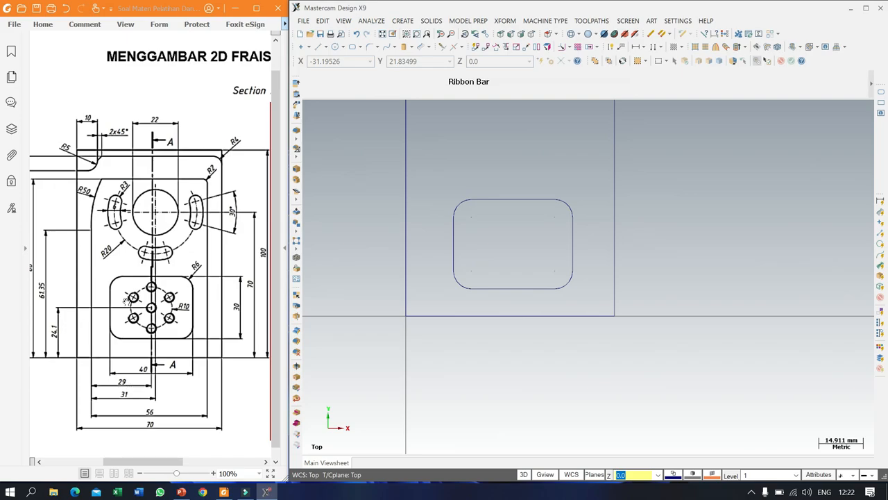
click(335, 47)
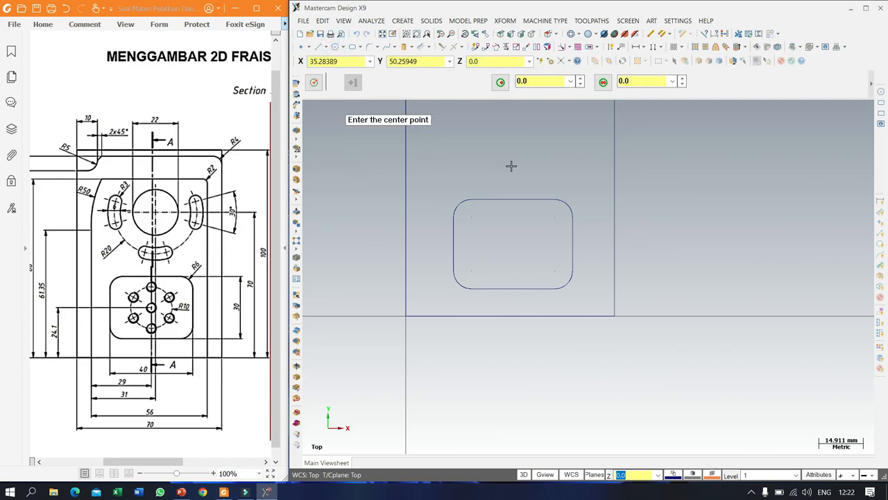
click(652, 80)
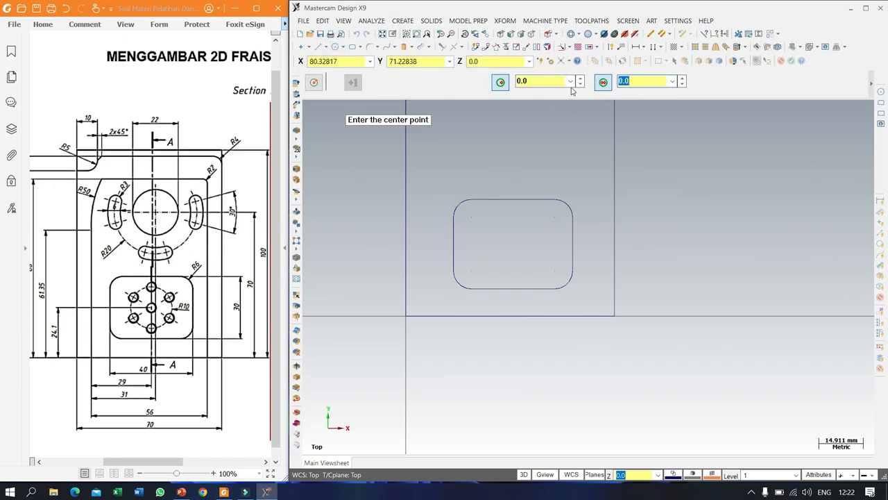
text(4.3)
click(356, 61)
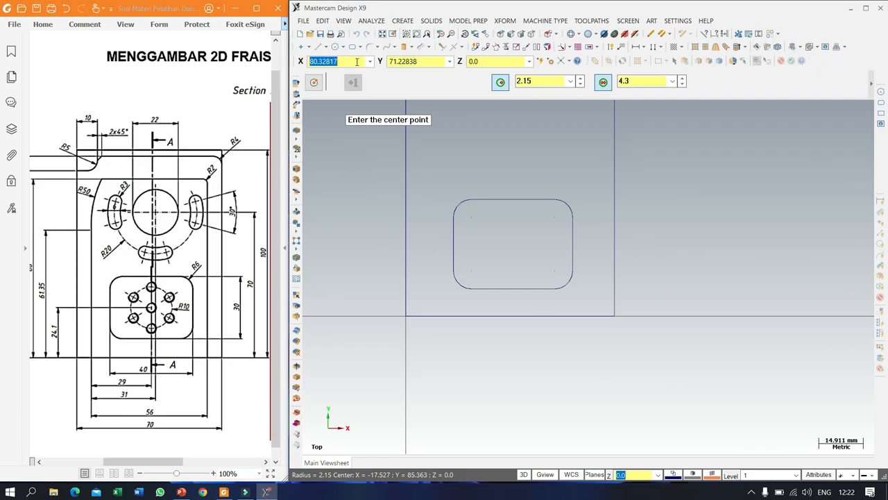
text(36)
key(Tab)
text(2)
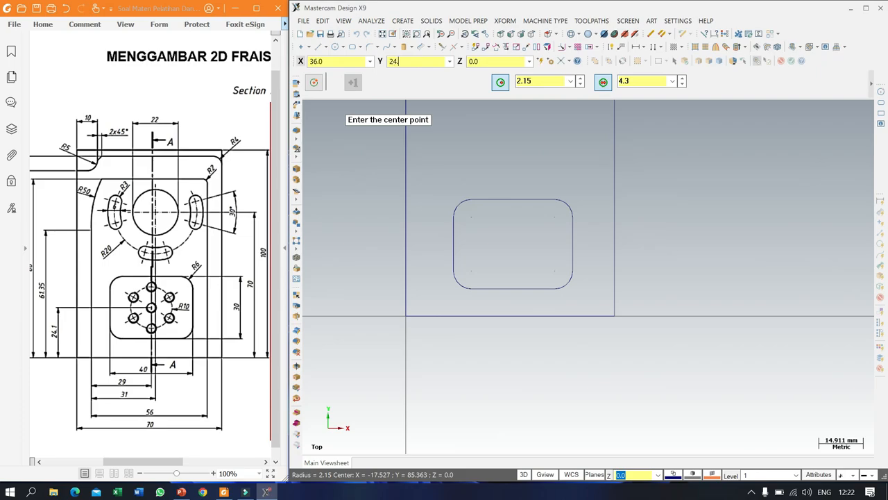
key(Tab)
key(Return)
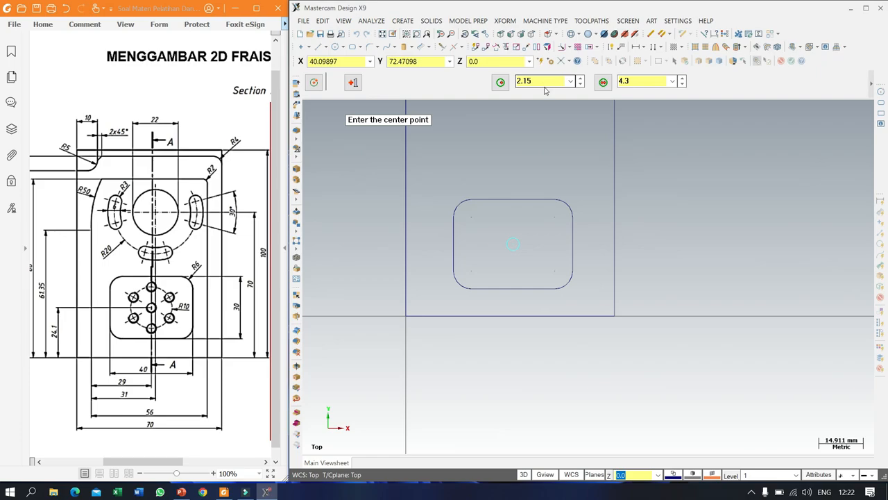
Undo the 4.3 mm circle at the pocket's centre.
click(522, 246)
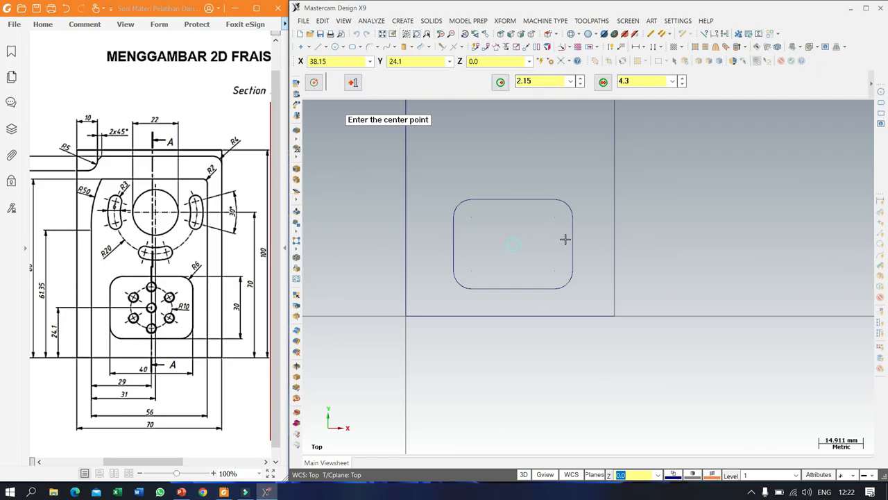
key(Return)
key(ctrl+z)
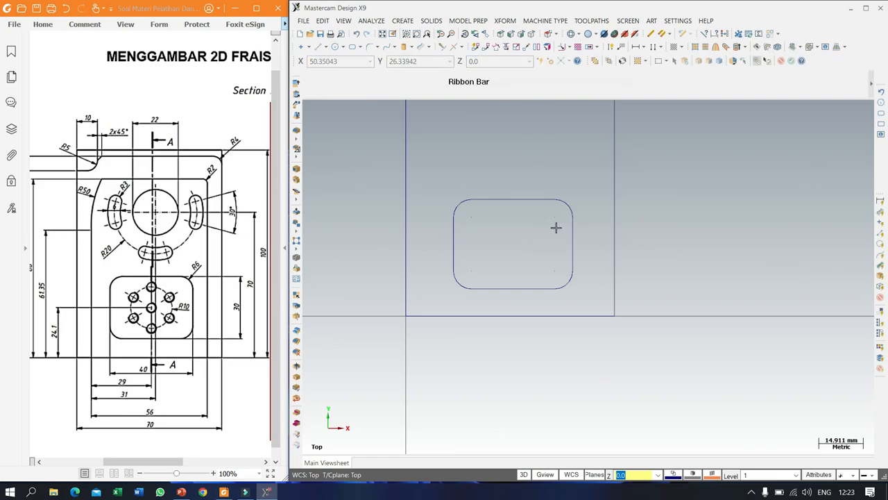
Create a circle centred at X 36, Y 24.1 in the rounded pocket with a radius of 4.3/2 mm.
click(335, 47)
click(351, 61)
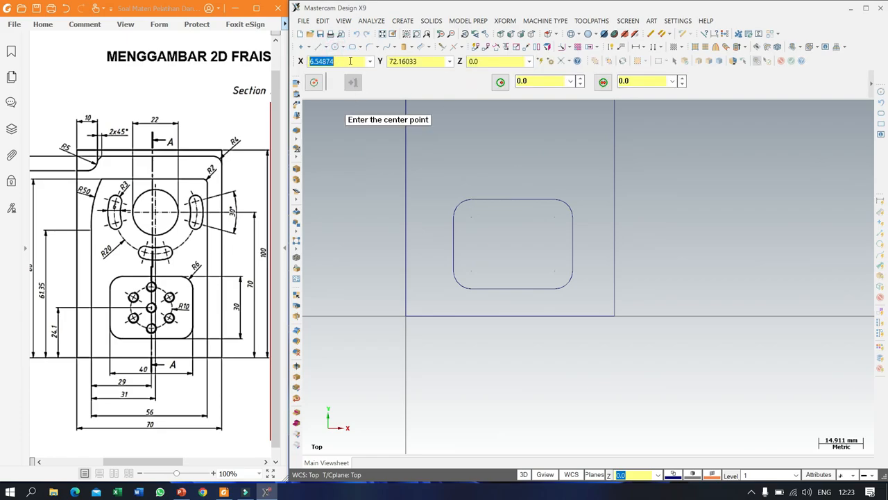
text(36)
key(Tab)
text(2)
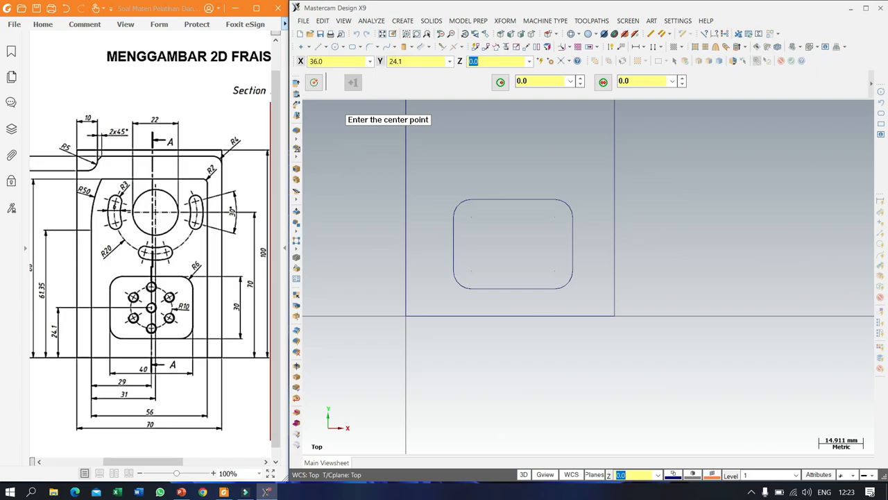
key(Return)
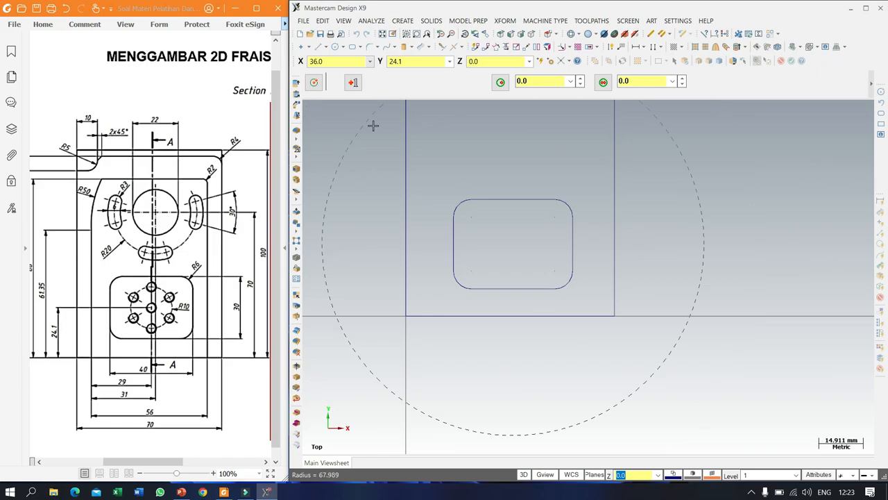
click(394, 166)
key(r)
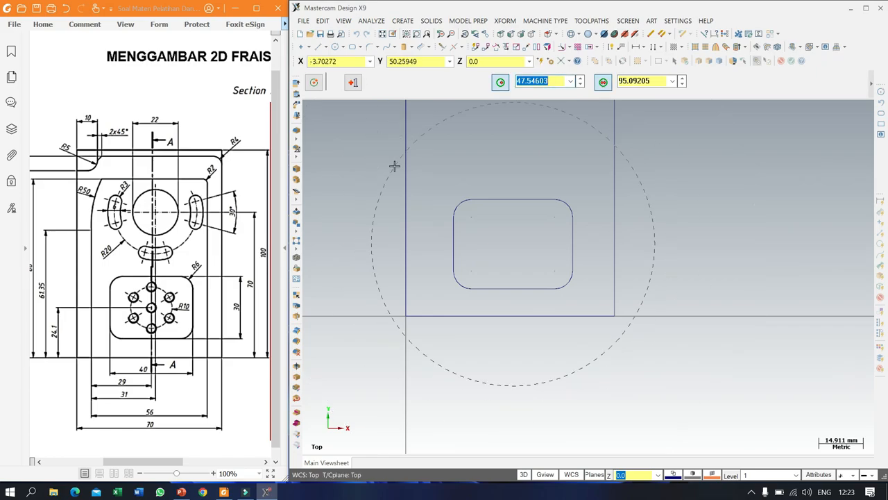
text(43/2)
text(.3/2)
key(Return)
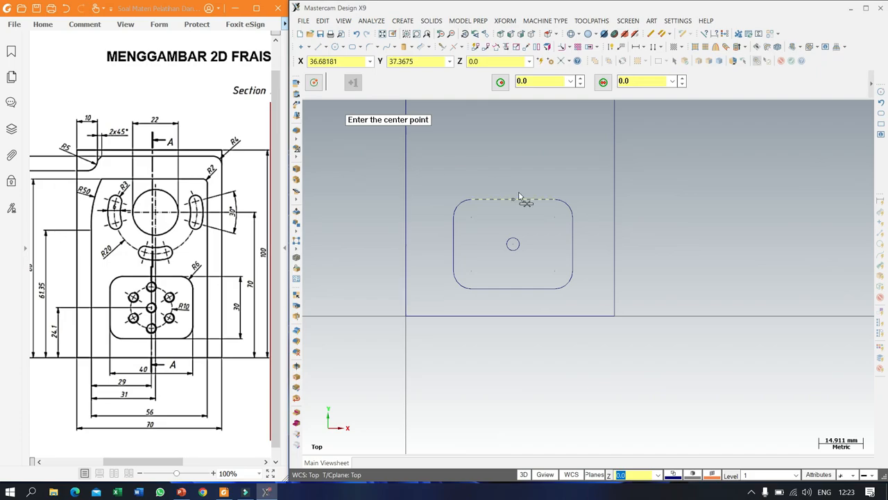
Make one translated copy of the pocket's centre circle at -10 mm in Y.
scroll(578, 271, up, 1)
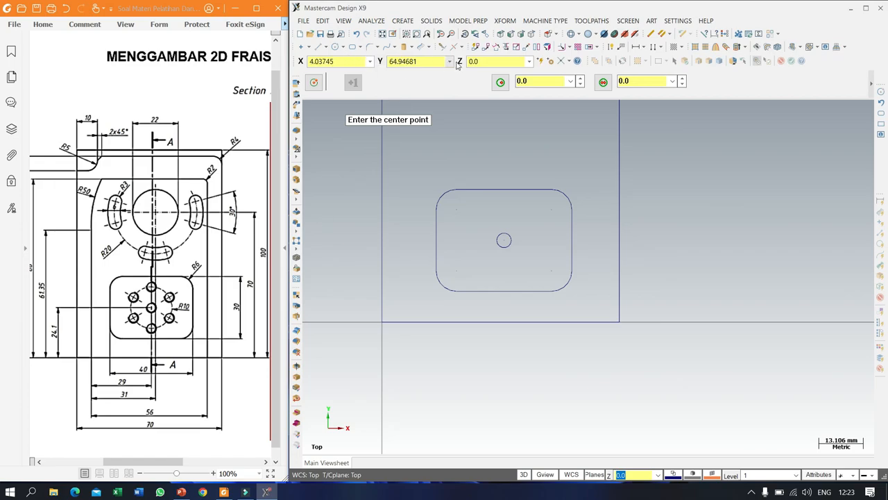
click(487, 47)
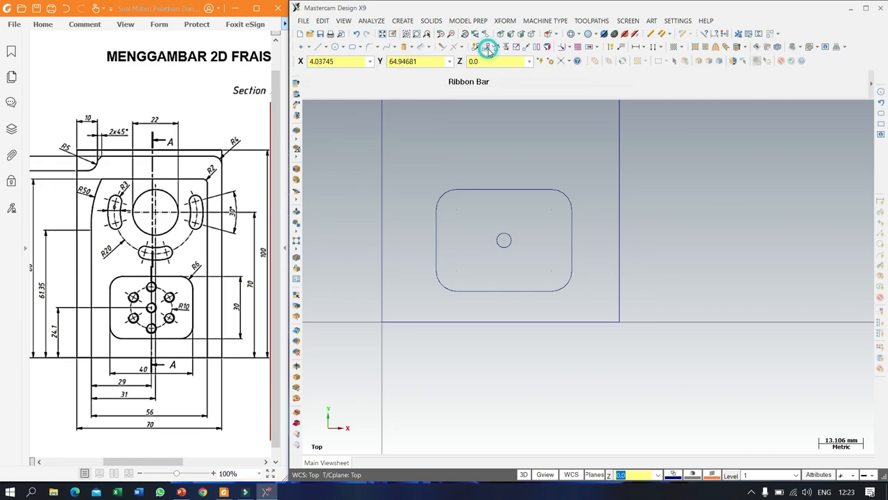
click(511, 242)
key(Return)
click(797, 157)
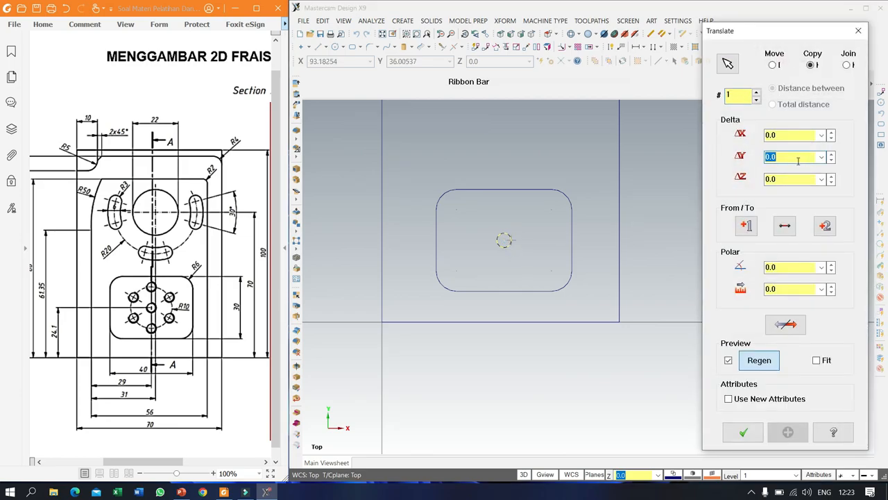
text(-10)
key(Return)
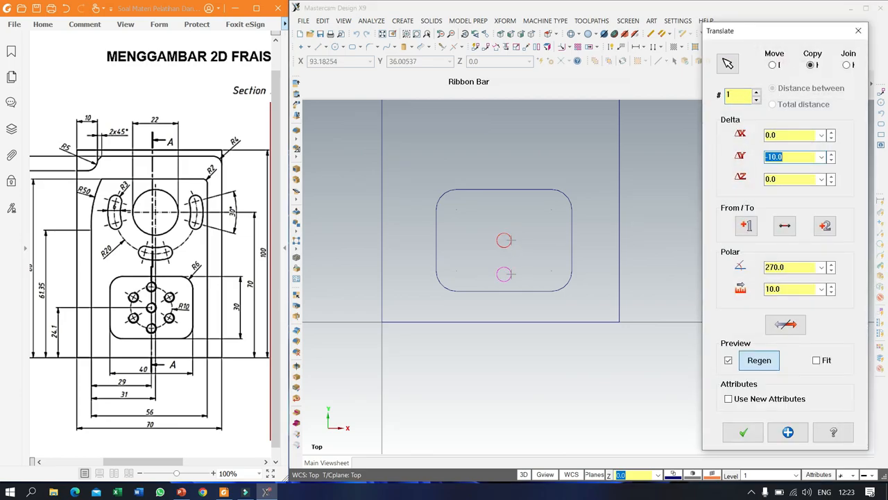
Set up five rotated copies of the lower circle about the pocket's centre circle, with 60 degrees between them.
click(497, 52)
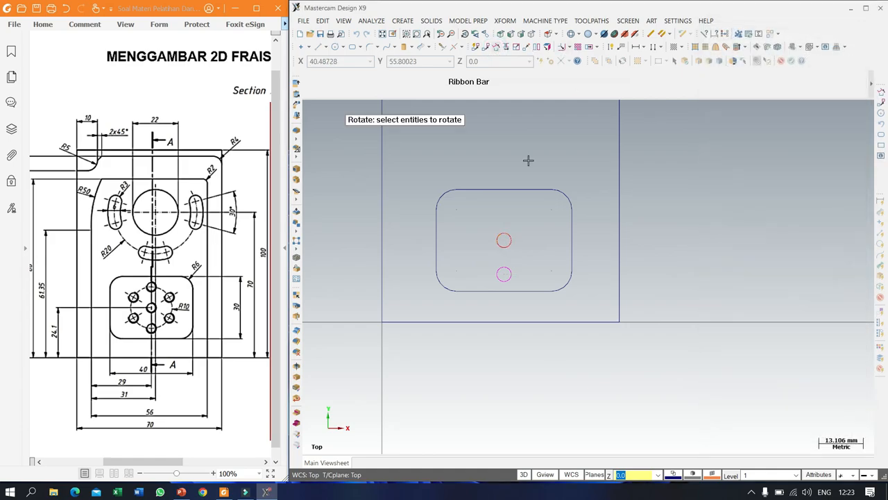
click(514, 276)
key(Return)
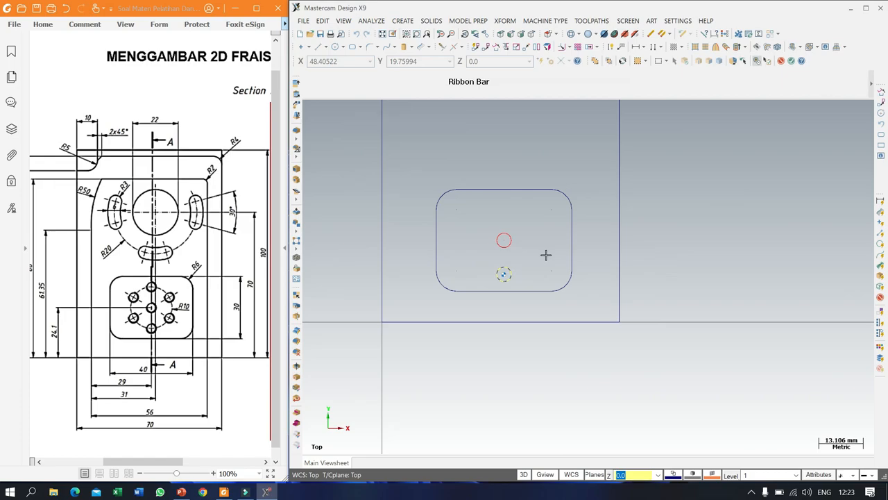
click(754, 197)
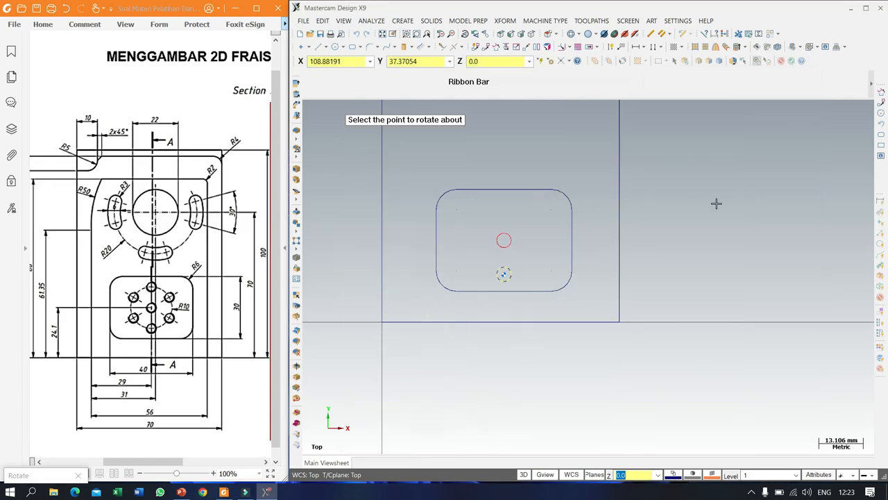
click(502, 241)
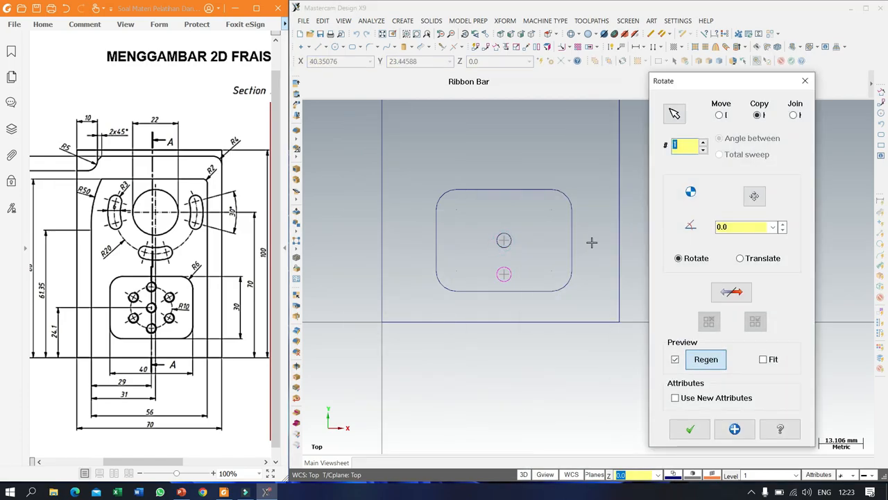
click(747, 233)
text(60)
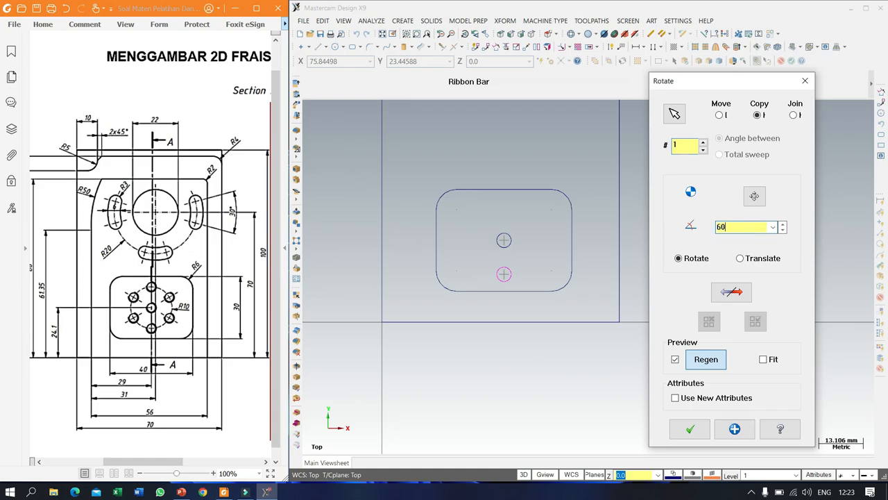
click(685, 145)
text(5)
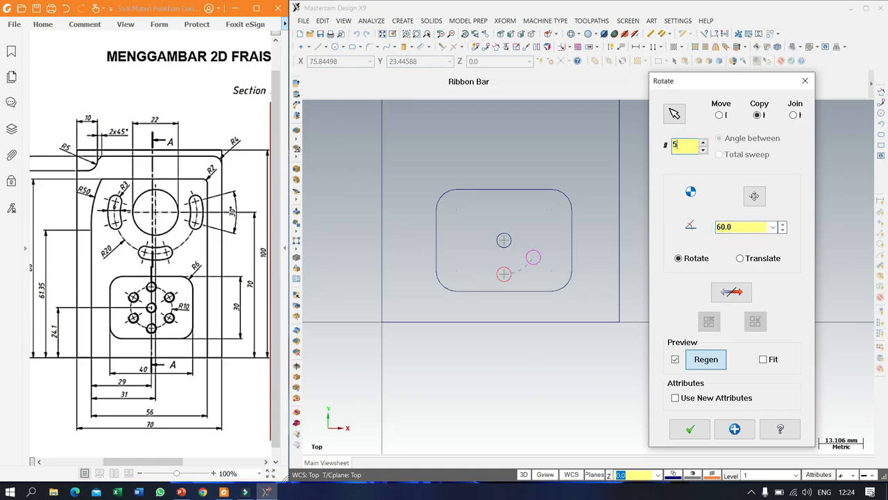
key(Return)
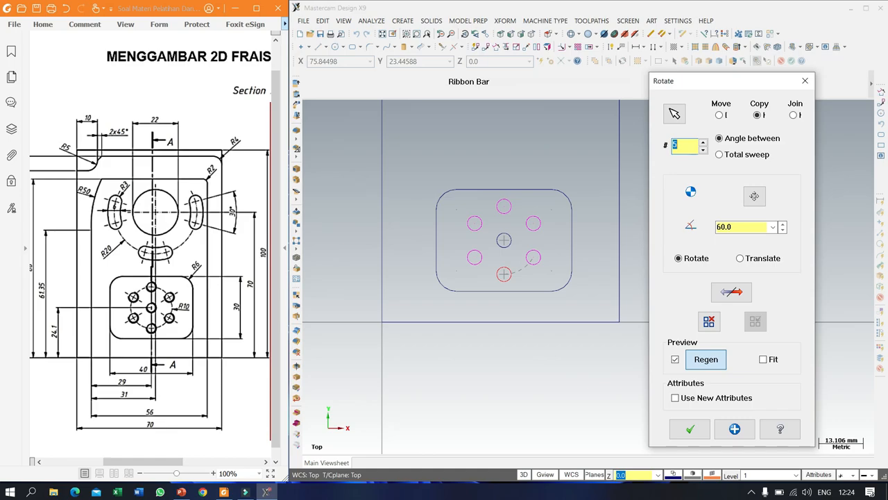
Nudge the rotation angle down and back up to 60 degrees, and accept the rotated circle copies.
click(783, 230)
click(782, 229)
click(783, 229)
click(782, 229)
click(783, 230)
click(782, 224)
click(783, 224)
click(783, 224)
click(783, 224)
click(783, 224)
click(690, 429)
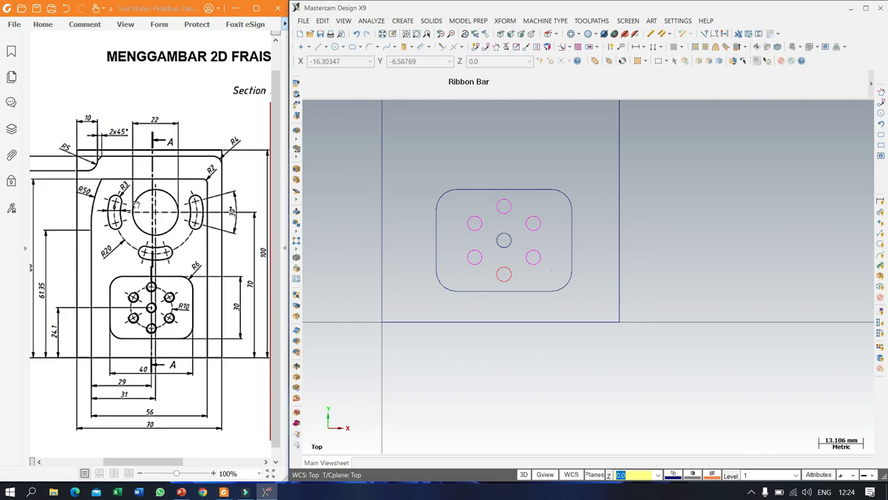
Create a circle with a 22 mm radius centred at X 38, Y 70 in the plate's upper area.
scroll(456, 363, down, 1)
scroll(458, 383, down, 3)
scroll(490, 186, up, 2)
scroll(486, 231, up, 1)
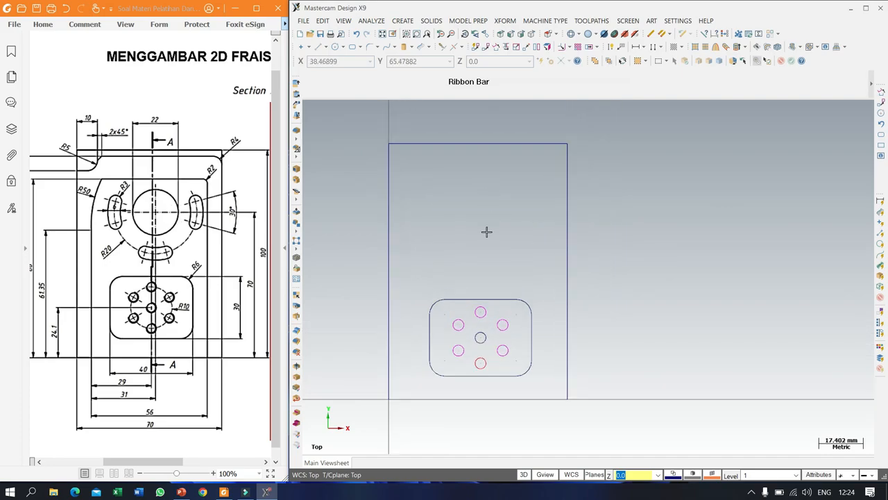
click(335, 47)
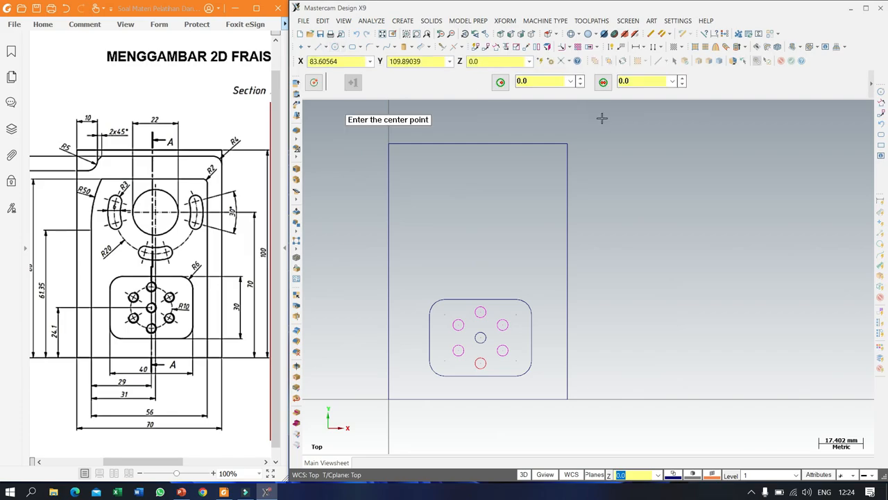
key(r)
text(22)
key(Return)
click(341, 61)
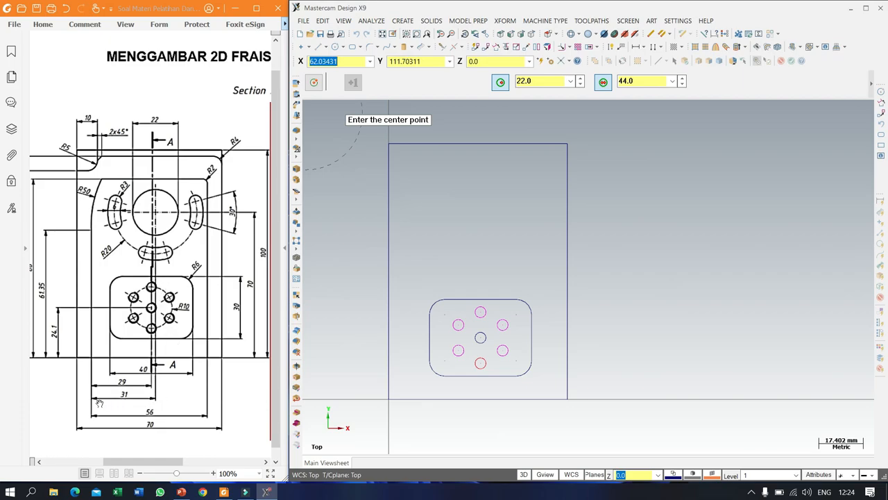
text(38)
key(Tab)
text(70)
key(Return)
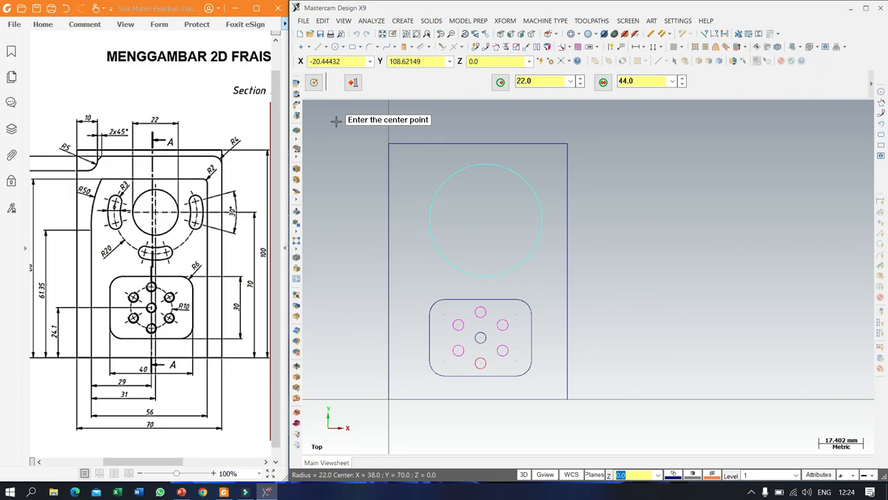
Set the upper circle's radius to 22/2 mm and accept the circle.
key(Tab)
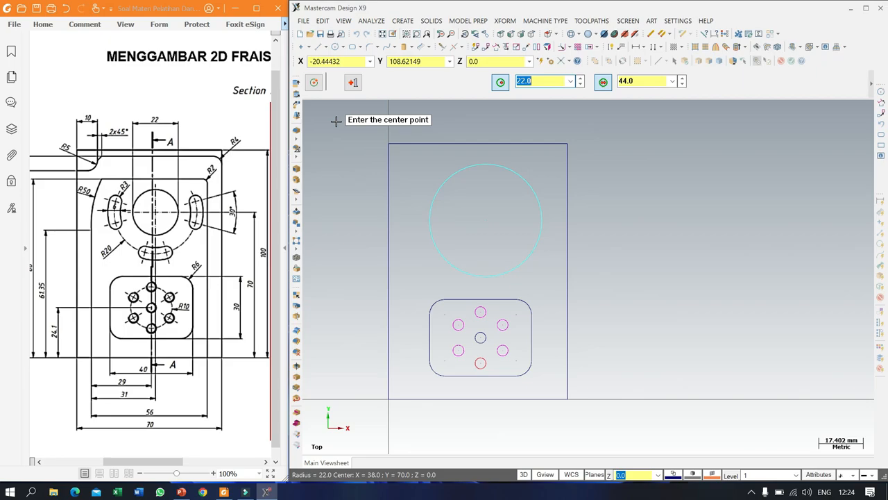
text(22/2)
key(Return)
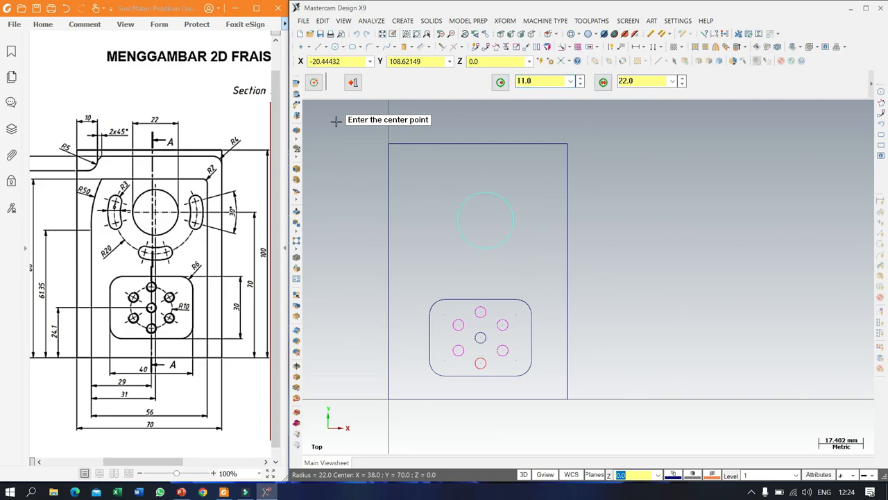
key(Return)
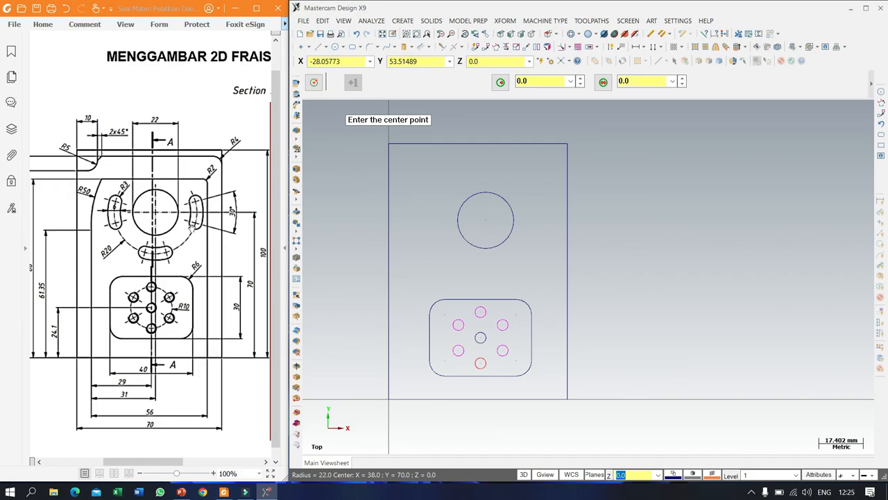
Create a polar arc about the upper circle's centre with a 20 mm radius, from -15 to 15 degrees.
click(341, 47)
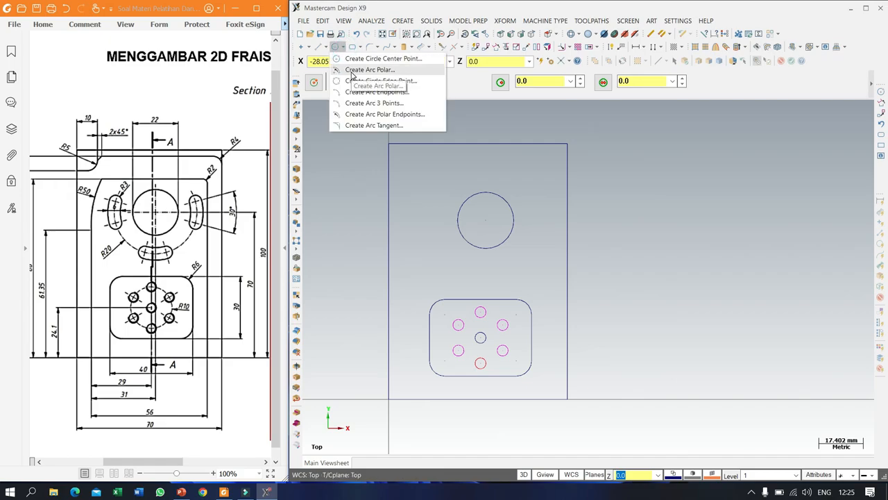
click(351, 71)
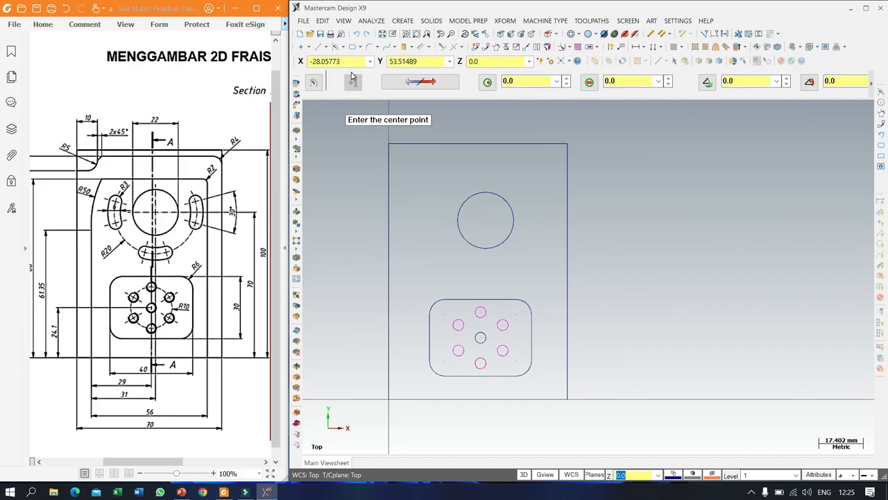
click(486, 222)
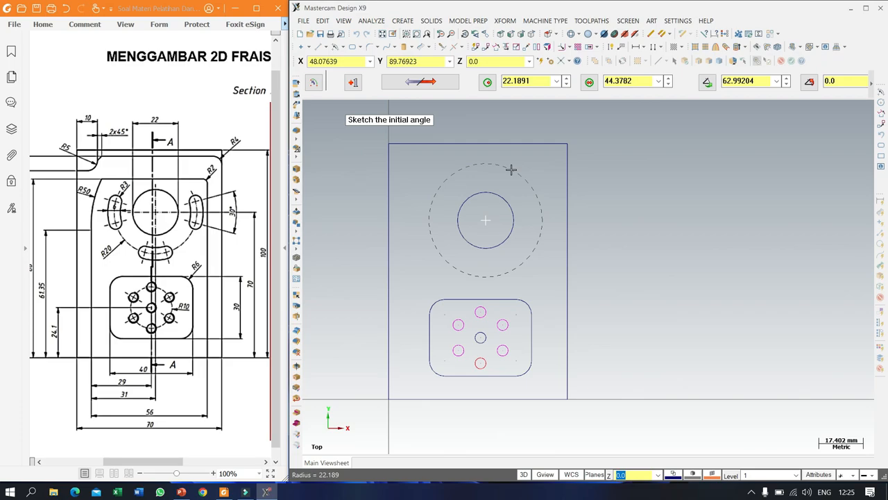
key(r)
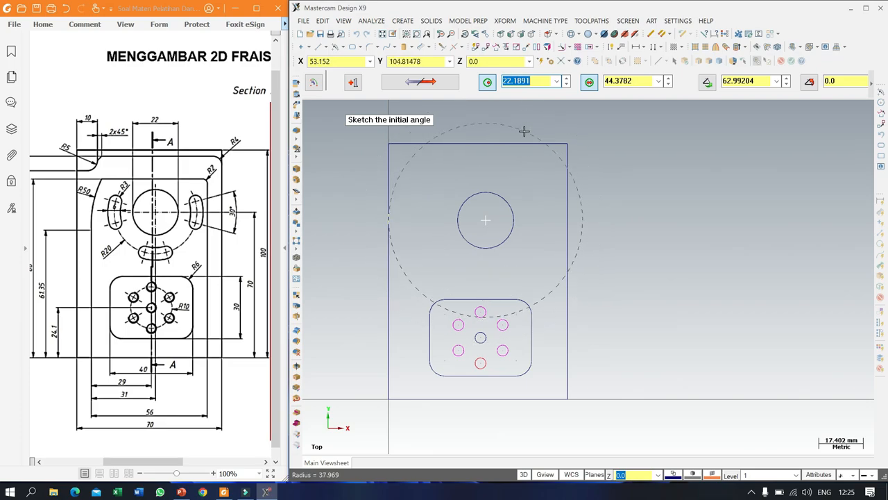
text(20)
click(740, 81)
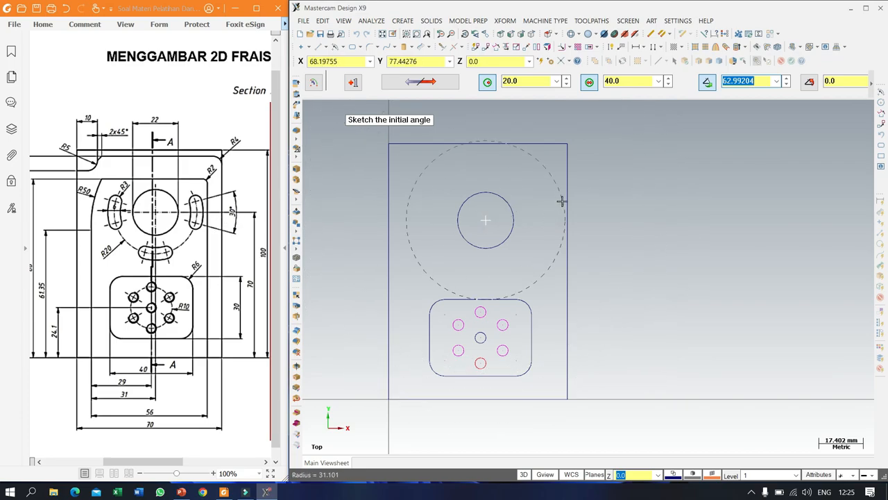
text(-15)
click(842, 84)
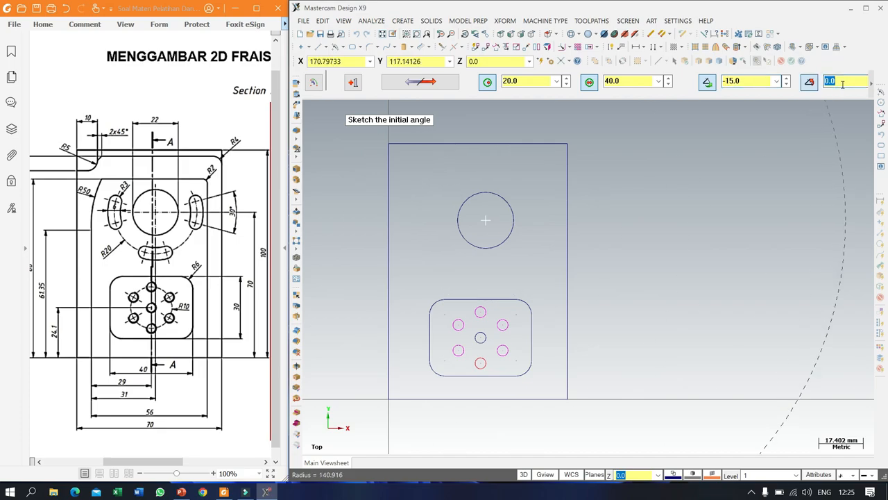
text(15)
key(Return)
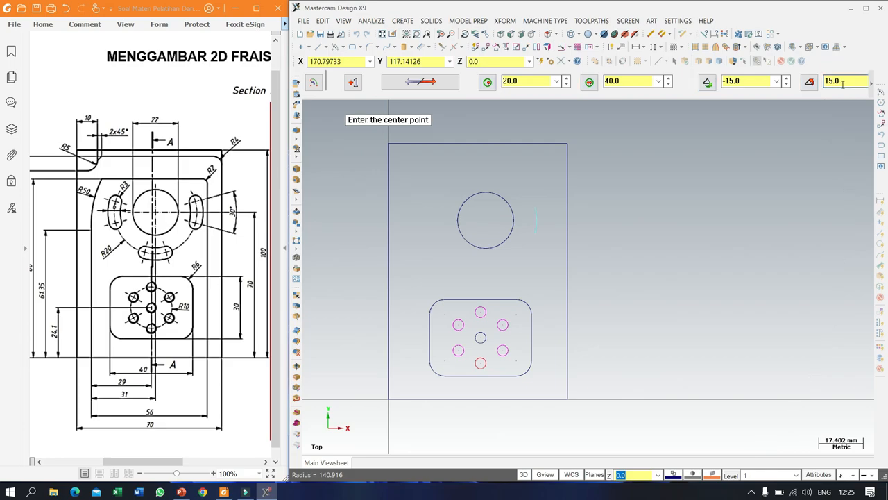
key(Return)
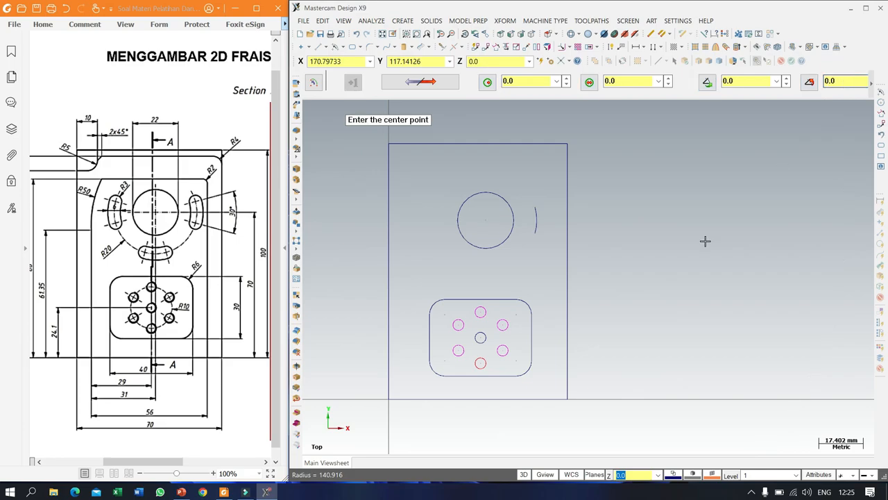
Rotate two copies of the 20 mm radius arc clockwise about the upper circle's centre, at 90 degrees between copies.
click(493, 52)
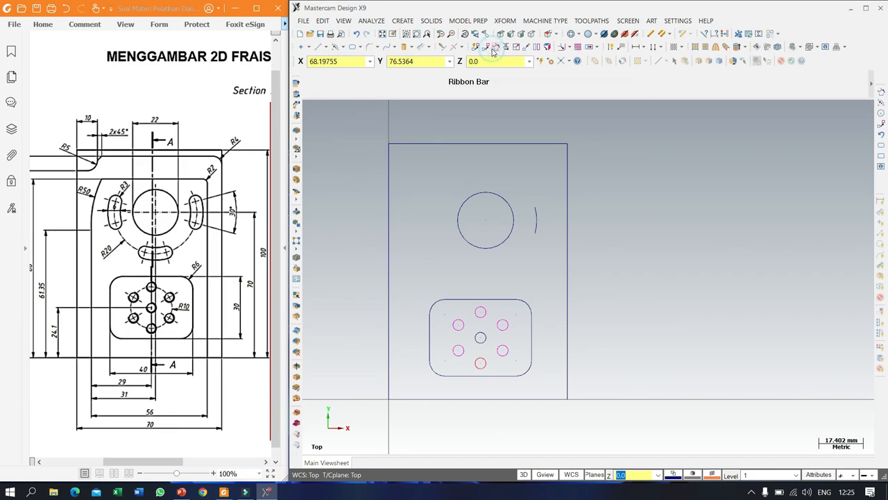
click(537, 216)
key(Return)
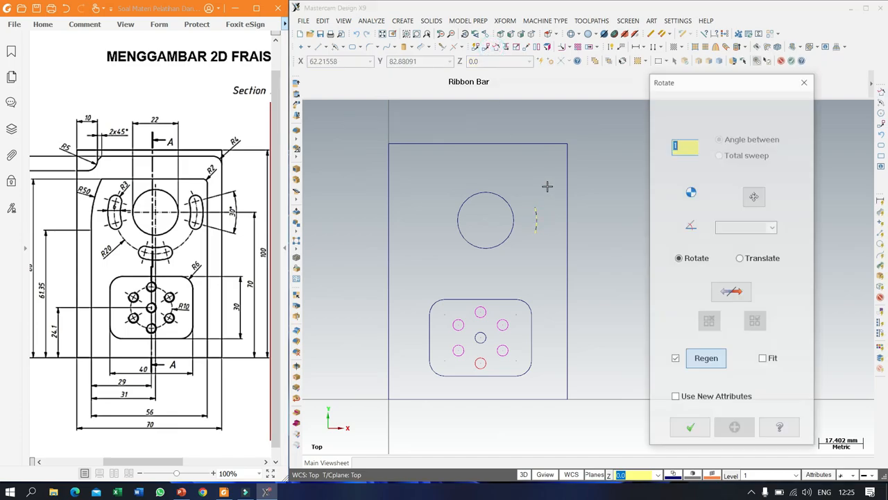
click(755, 197)
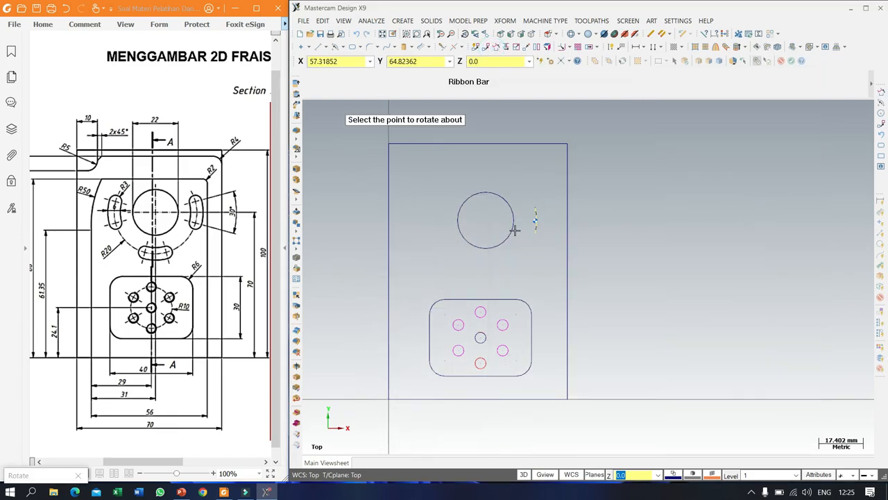
click(485, 222)
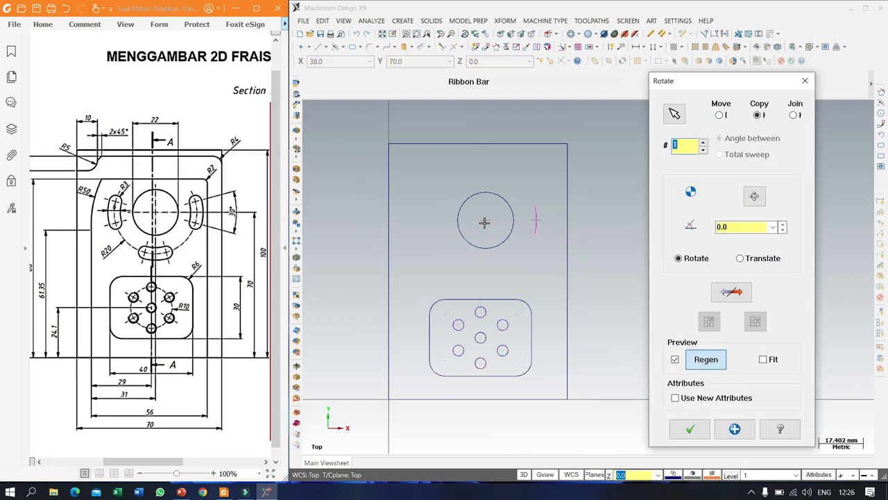
click(759, 227)
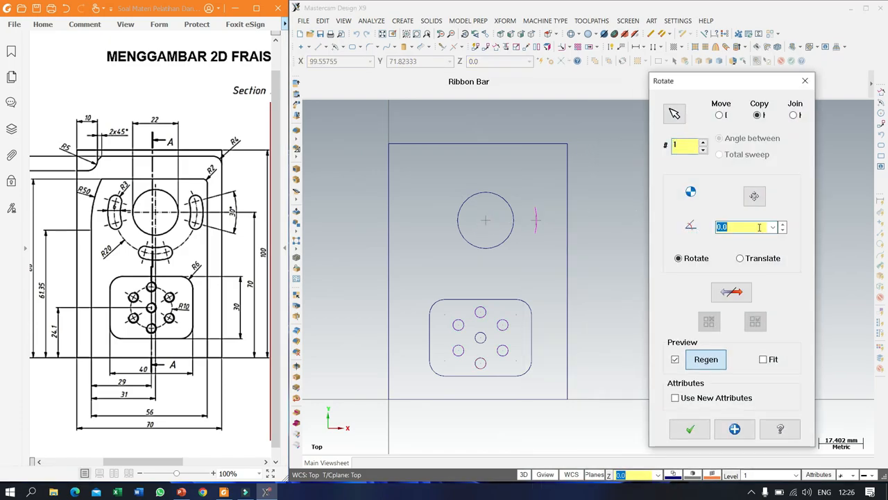
text(90)
click(703, 143)
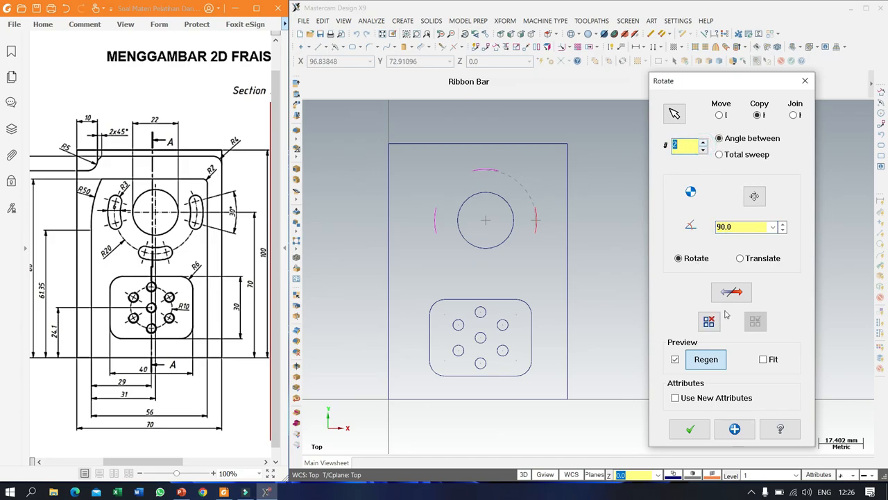
click(742, 297)
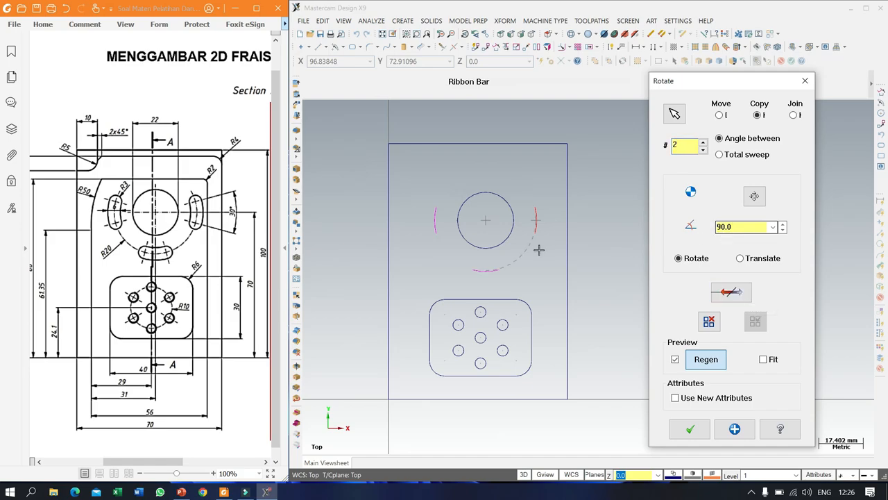
click(701, 428)
scroll(521, 249, up, 2)
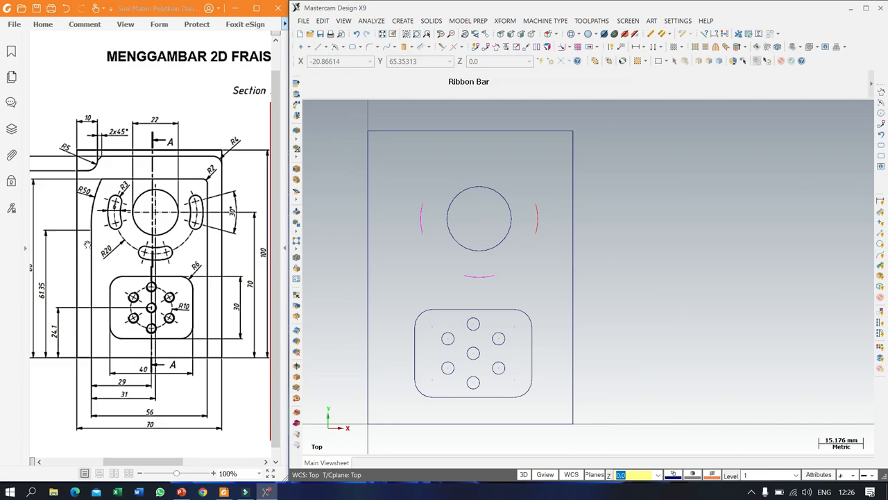
drag(85, 269, 112, 274)
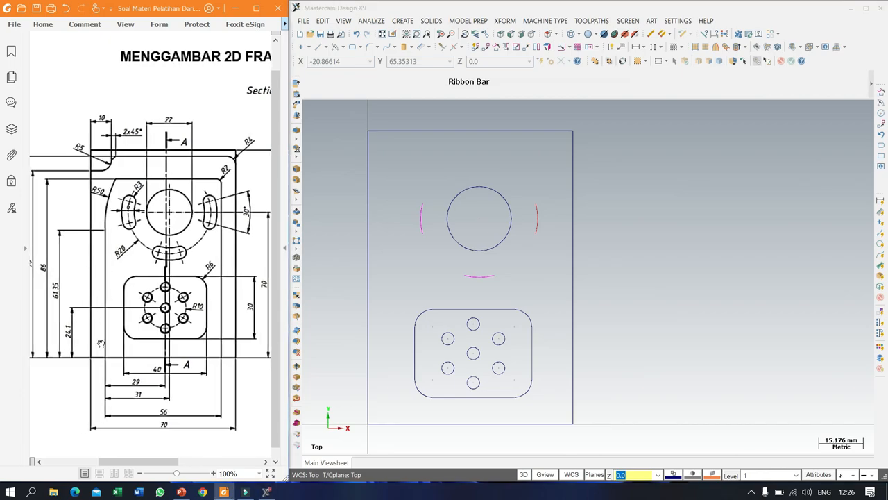
click(569, 48)
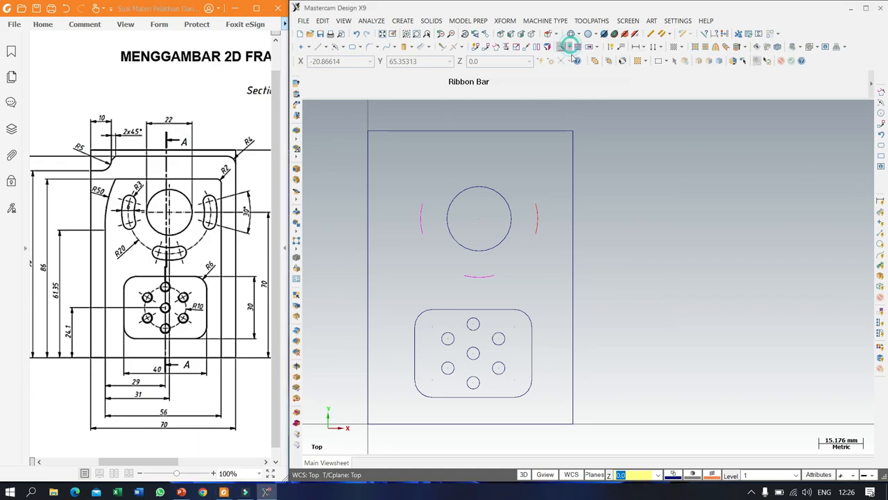
click(589, 70)
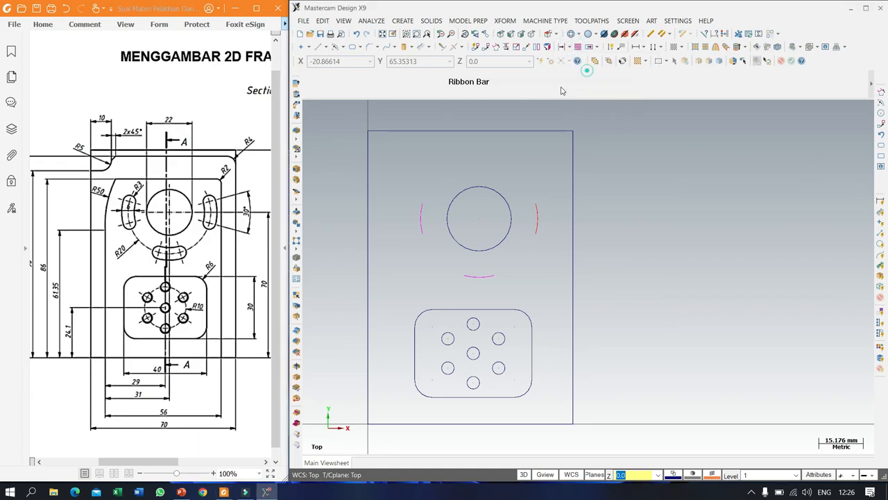
click(368, 242)
click(387, 241)
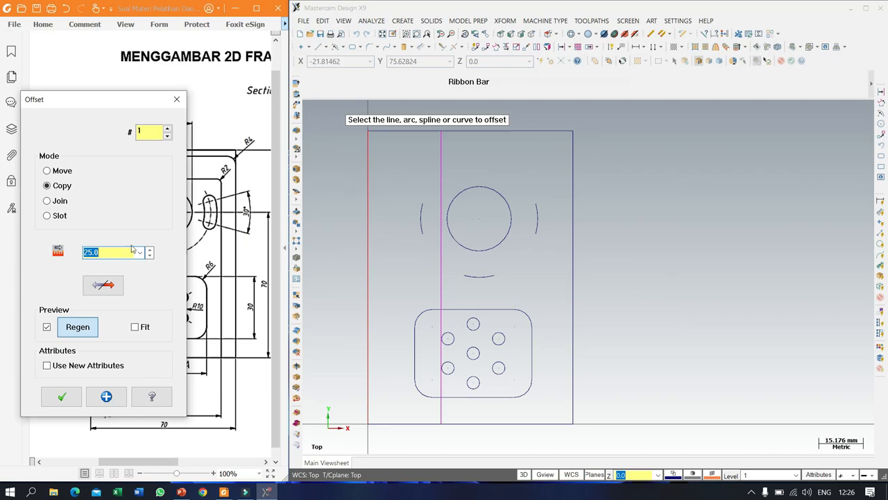
text(7)
key(Return)
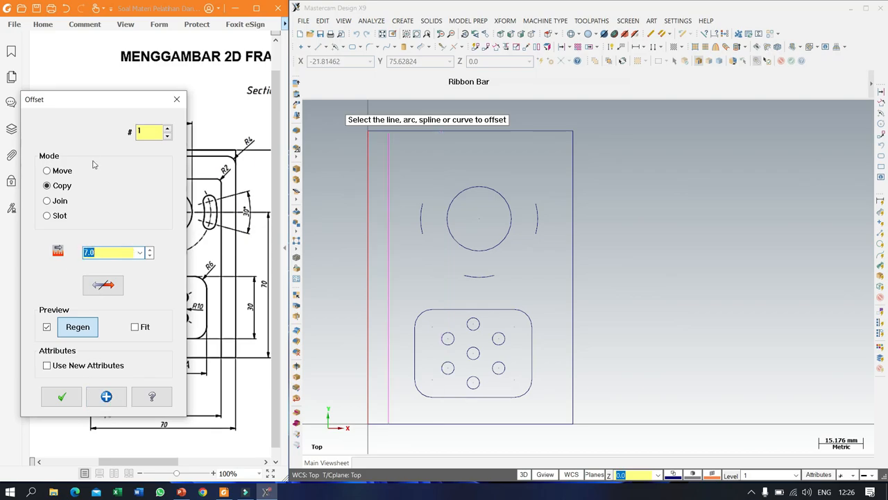
drag(90, 101, 747, 101)
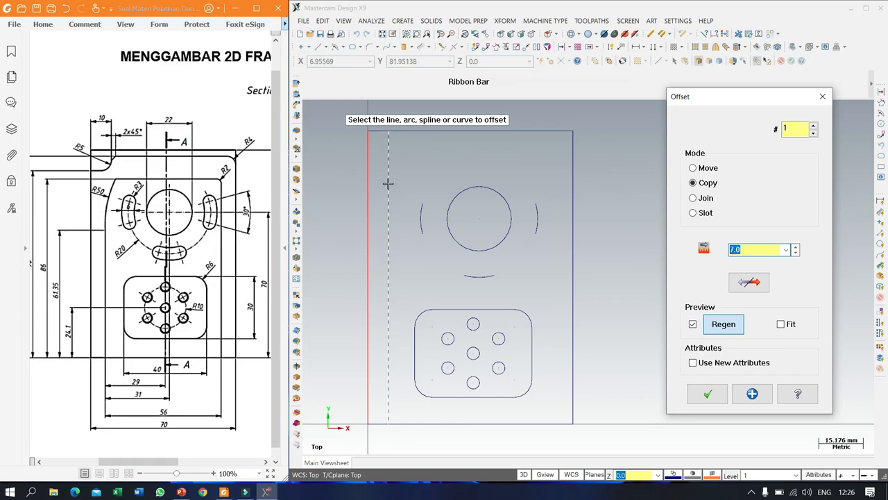
click(822, 96)
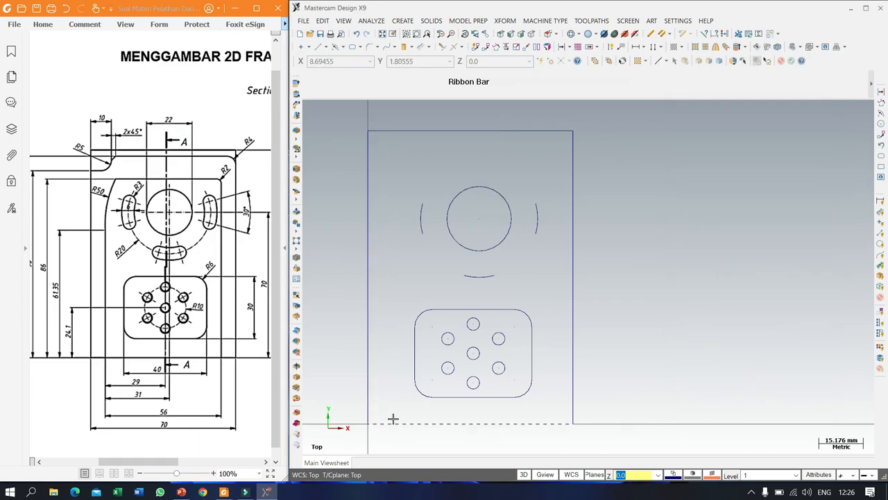
Try to draw the inner vertical line from X 7, Y 0 to X 7, Y 6.35.
click(316, 48)
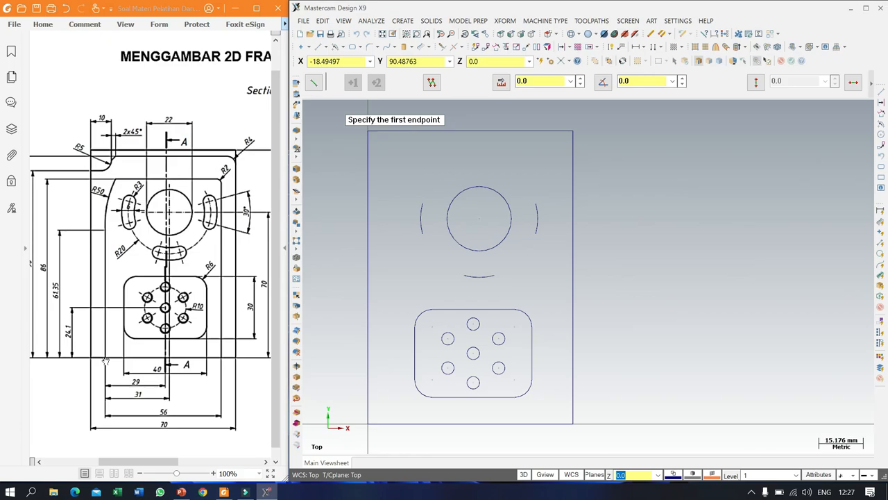
click(350, 60)
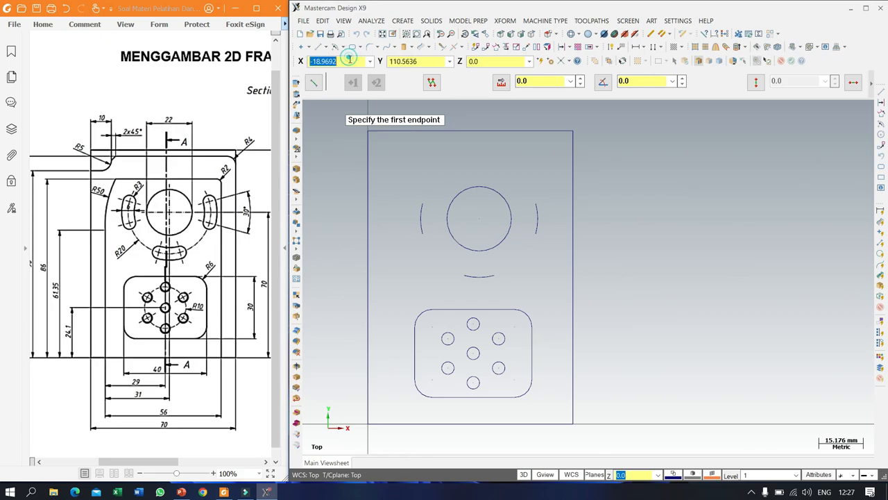
text(7)
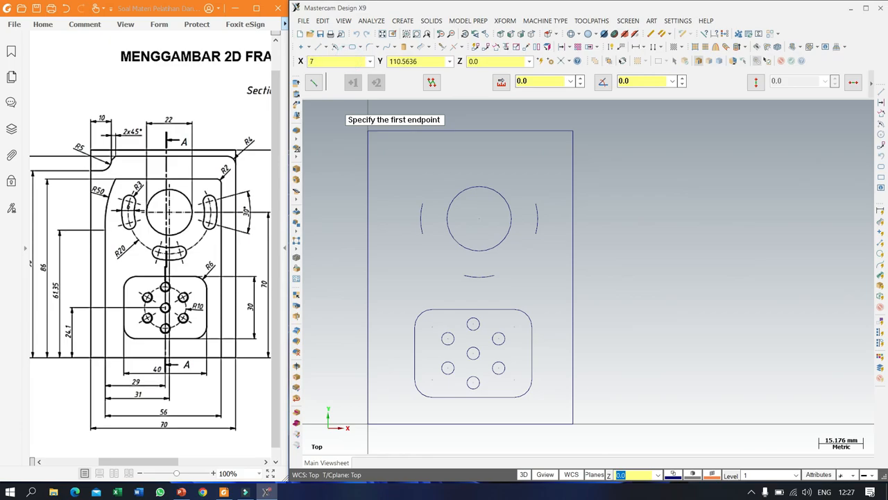
key(Tab)
text(0)
key(Tab)
key(Return)
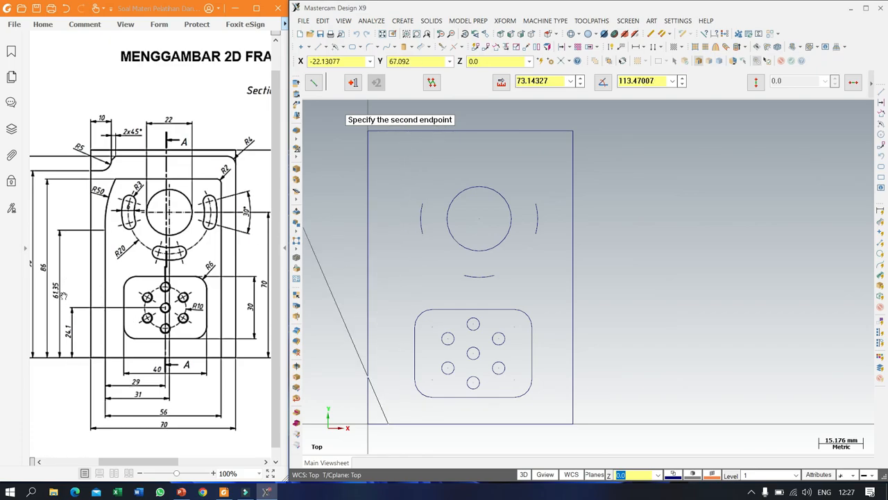
double_click(415, 62)
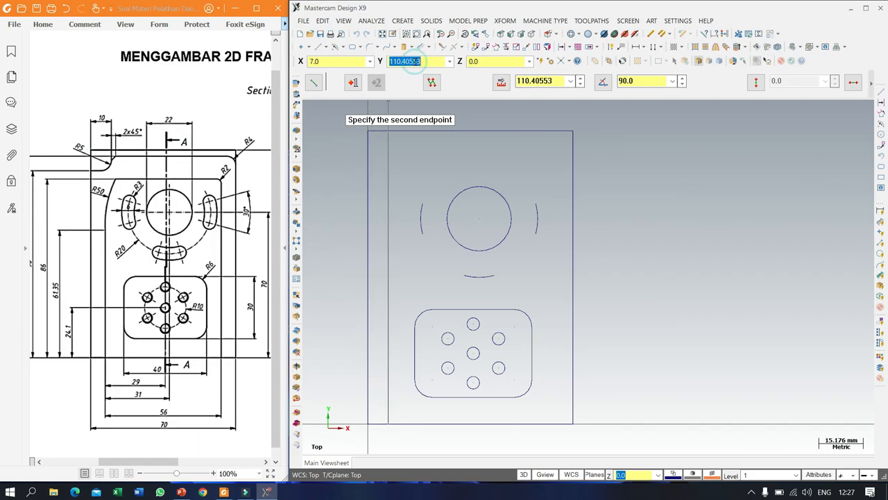
text(6.35)
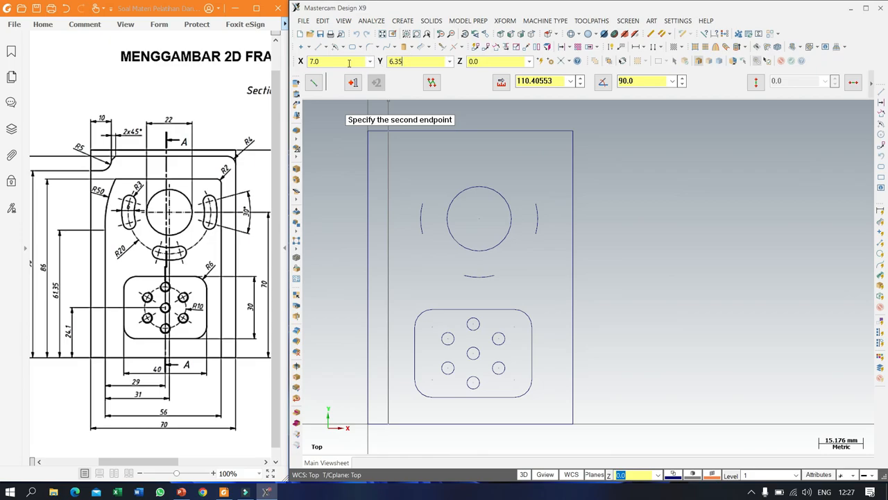
key(Tab)
key(Return)
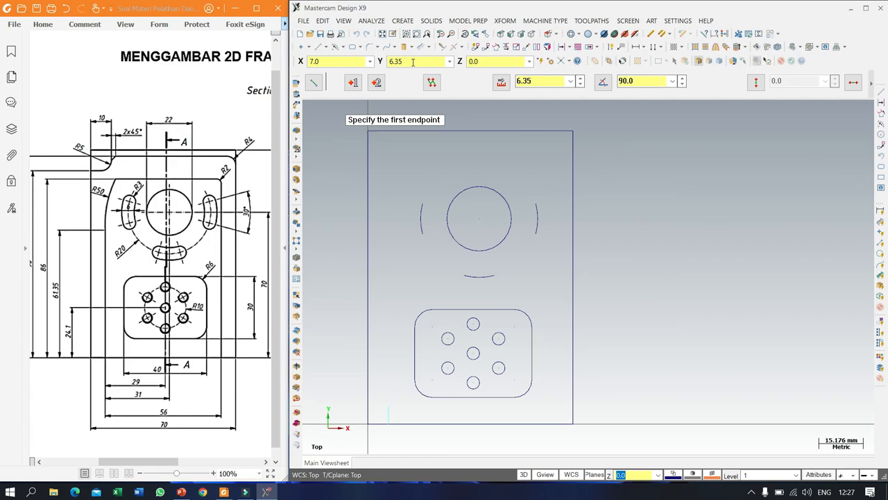
key(Return)
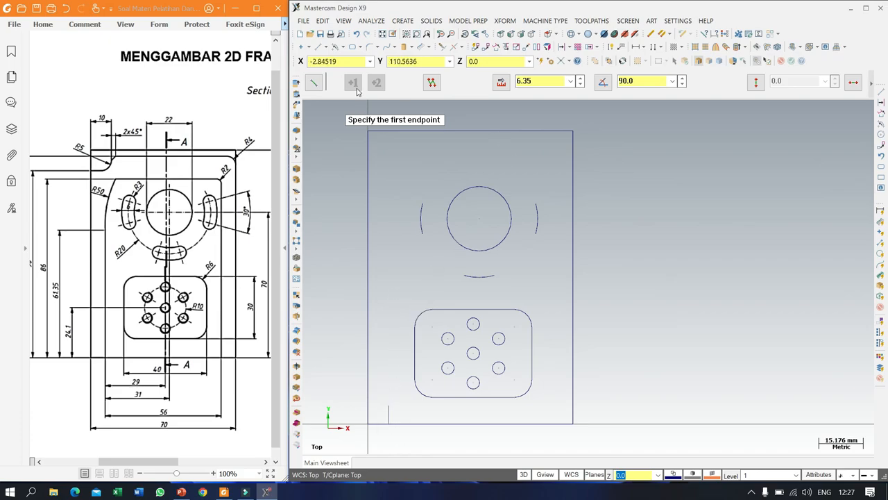
key(Escape)
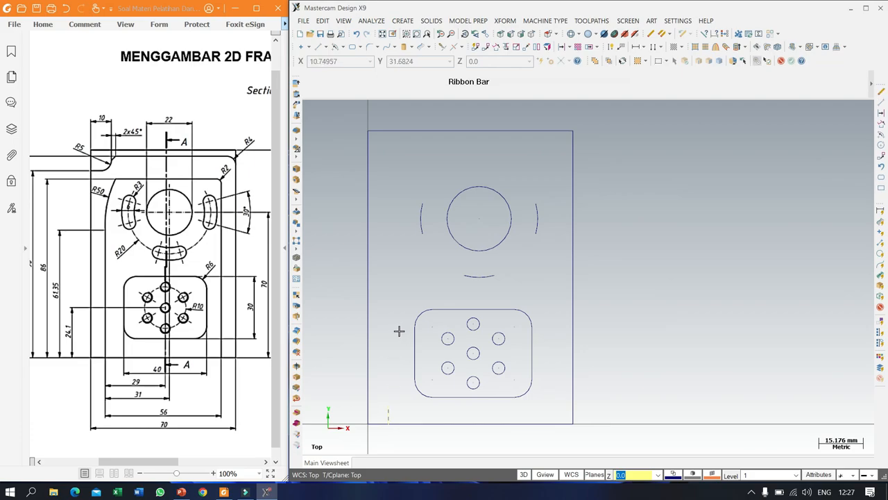
Draw the inner contour's vertical line from X 7, Y 0 to X 7, Y 61.35.
click(317, 47)
click(338, 61)
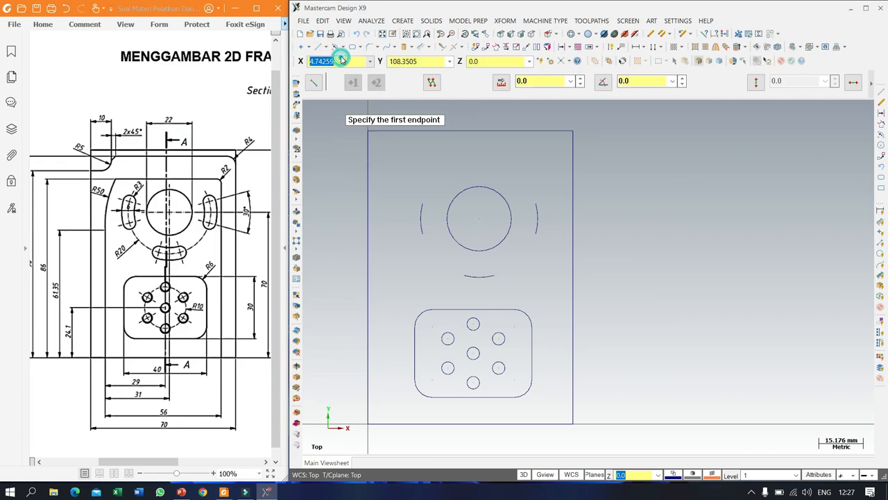
text(7)
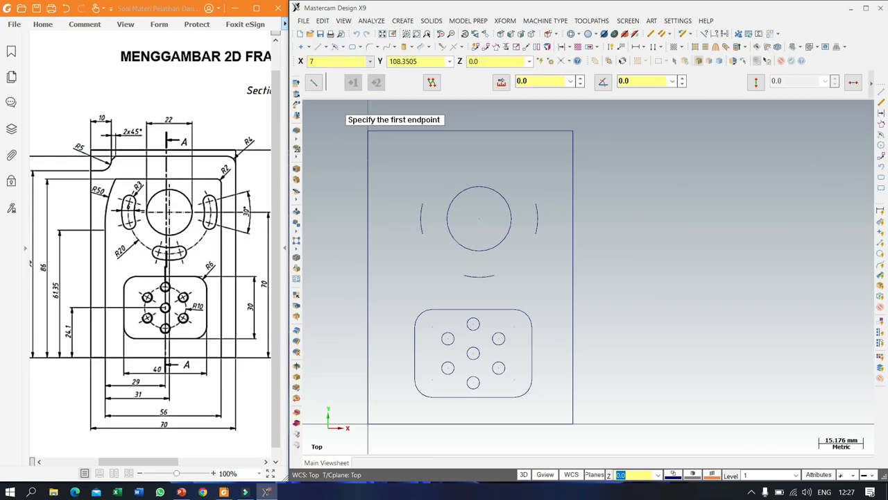
key(Tab)
text(0)
key(Return)
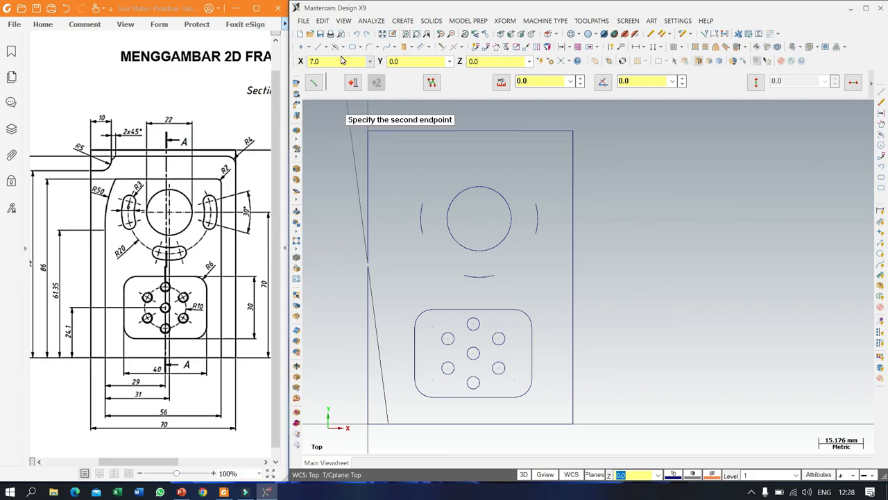
click(347, 62)
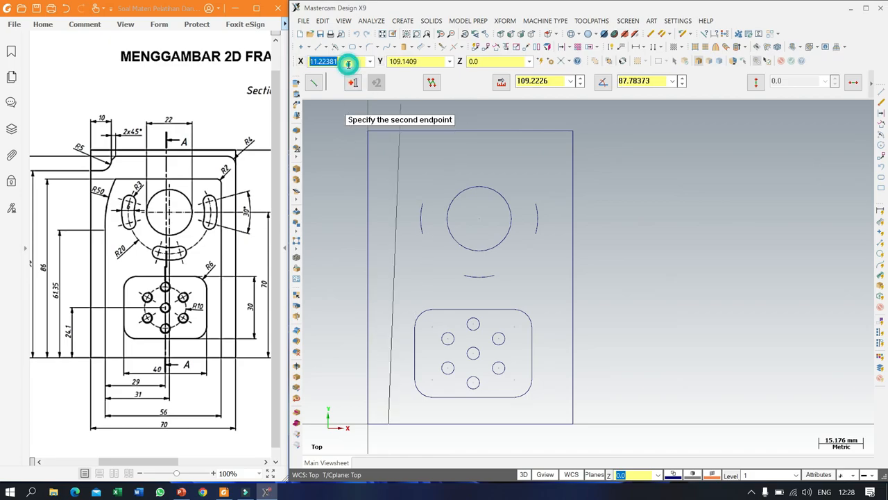
text(7)
key(Tab)
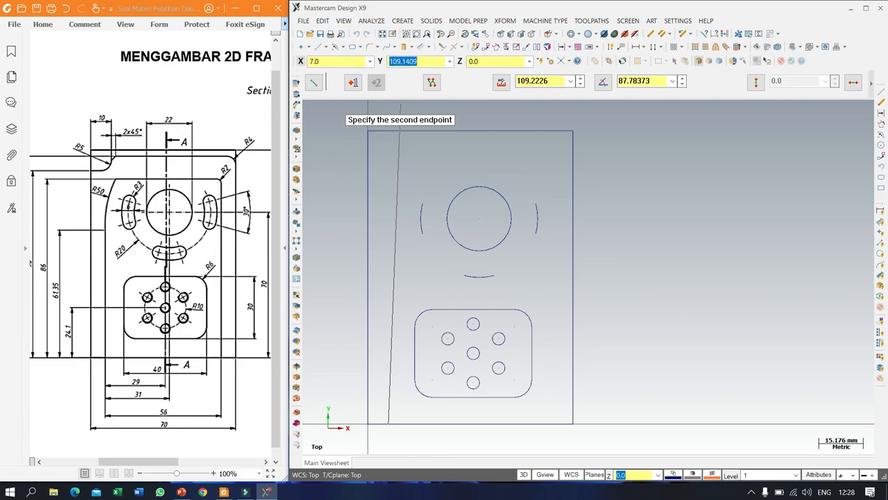
text(61.35)
key(Tab)
key(Return)
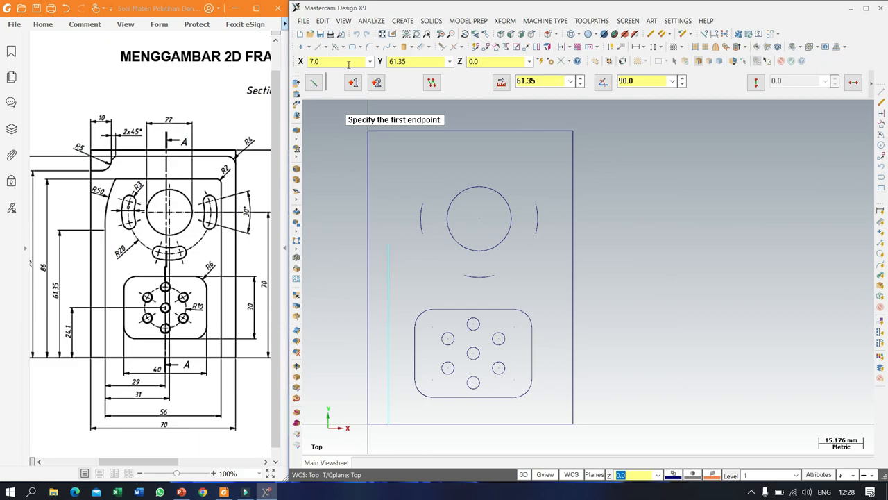
key(Return)
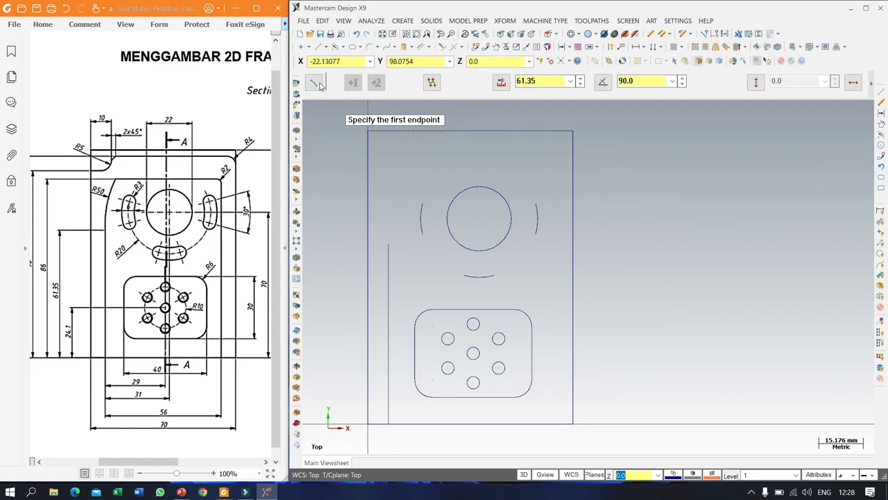
Start an endpoints arc from the upper end of the inner vertical line to X 12, Y 86.
click(346, 46)
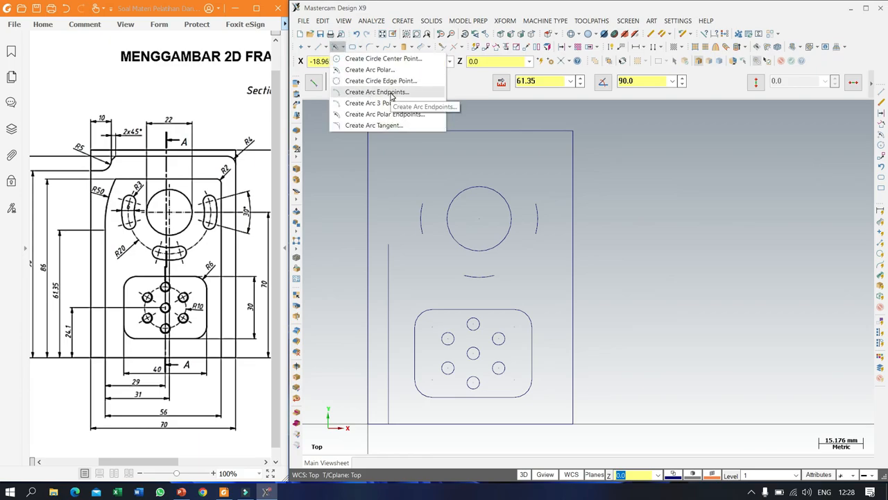
click(391, 95)
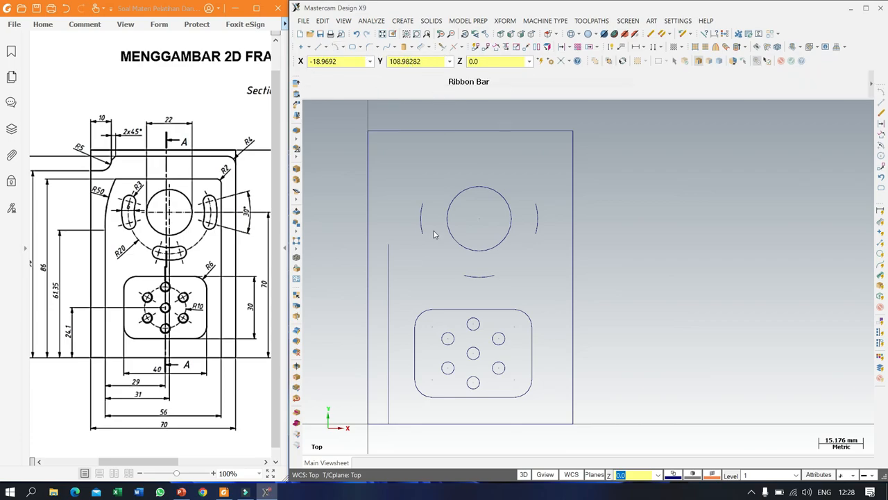
click(388, 243)
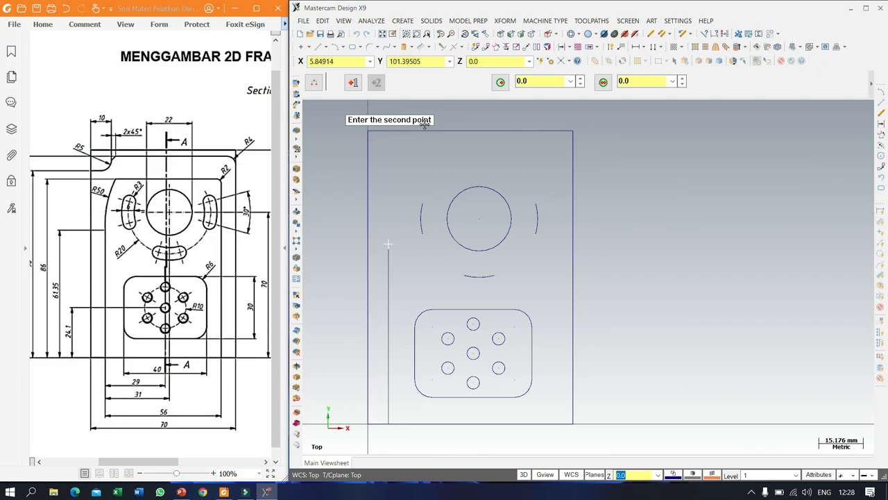
click(326, 61)
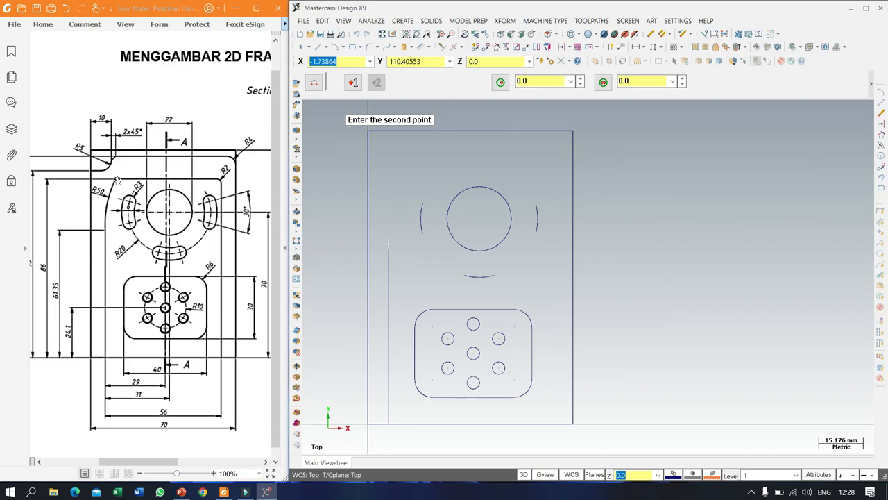
drag(159, 205, 124, 199)
drag(251, 192, 81, 194)
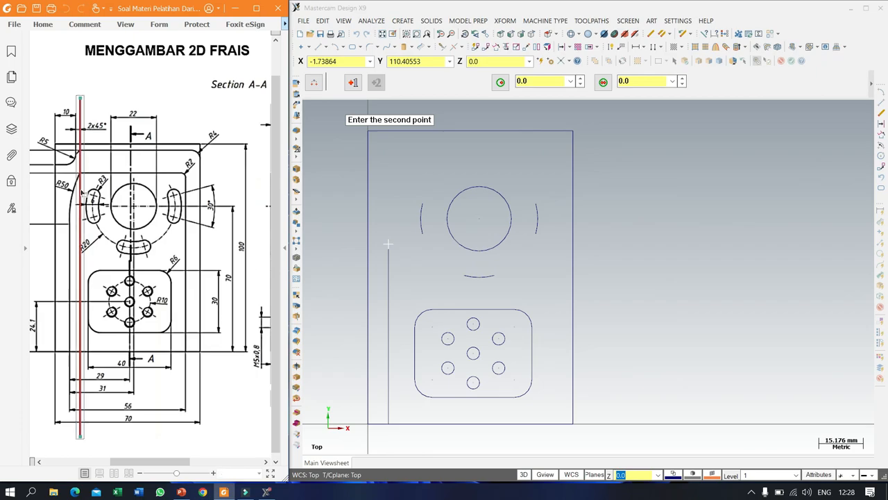
drag(84, 152, 255, 153)
drag(126, 199, 180, 206)
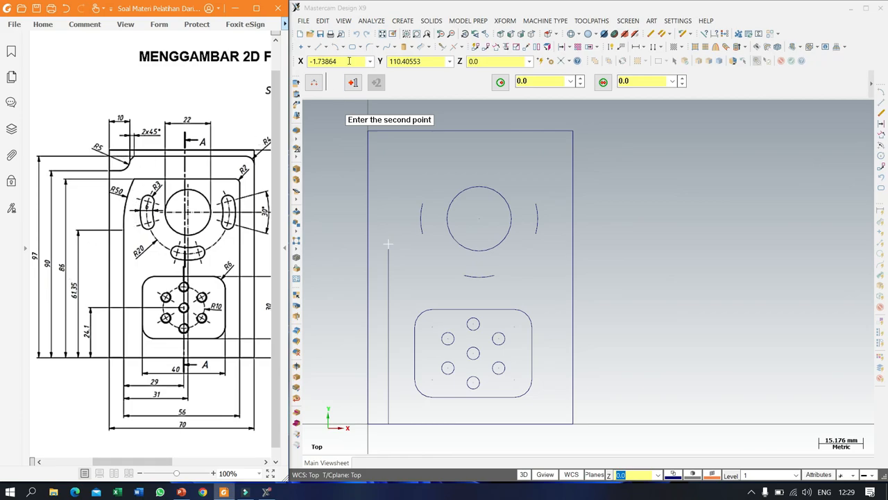
click(349, 61)
text(12)
key(Tab)
text(8)
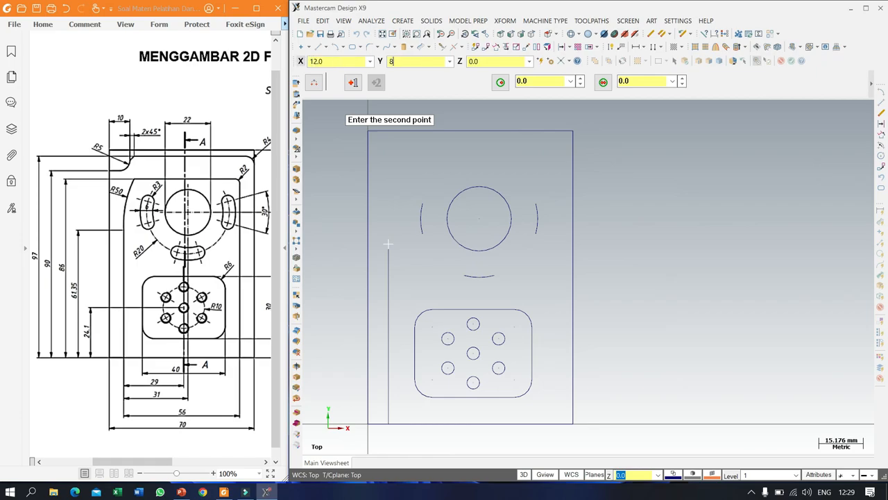
text(6)
key(Tab)
key(Return)
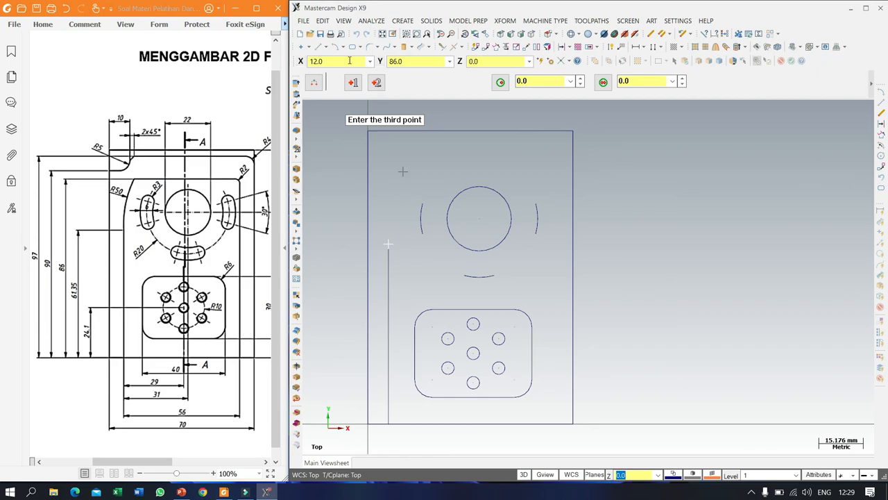
Set the arc's radius to 50 mm and keep the short solution curving outward toward the part's left edge.
double_click(533, 83)
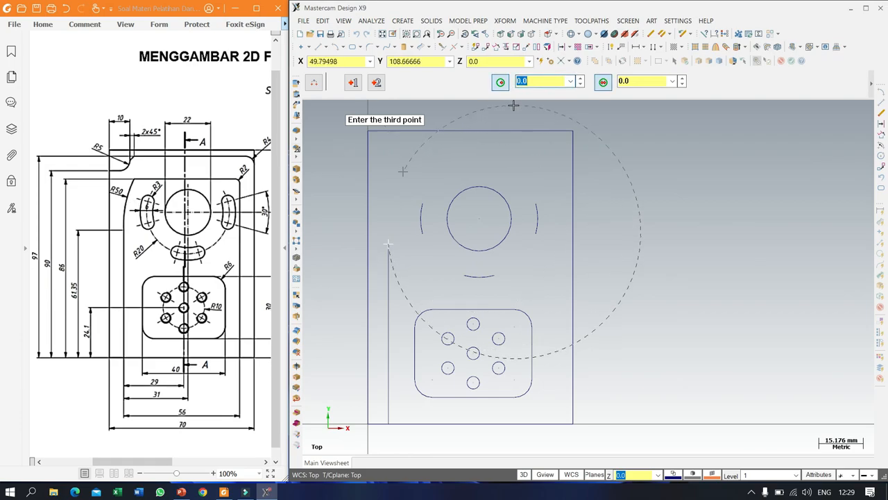
text(50)
key(Return)
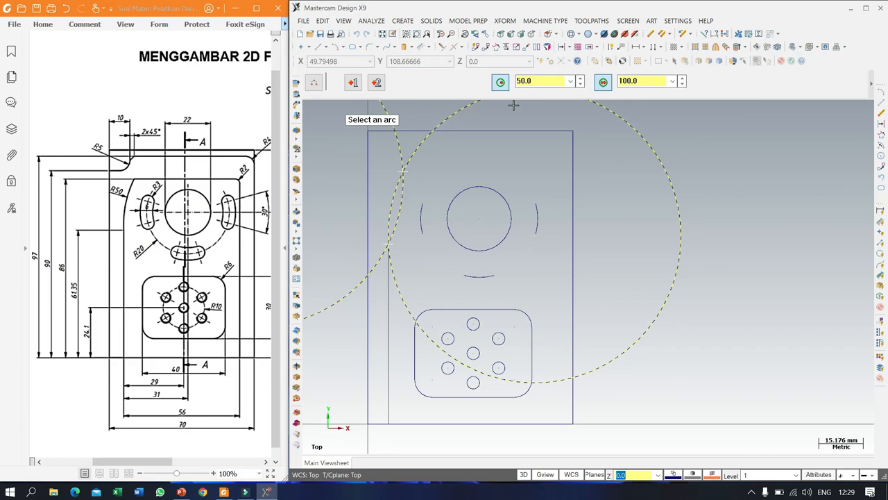
click(392, 204)
key(Return)
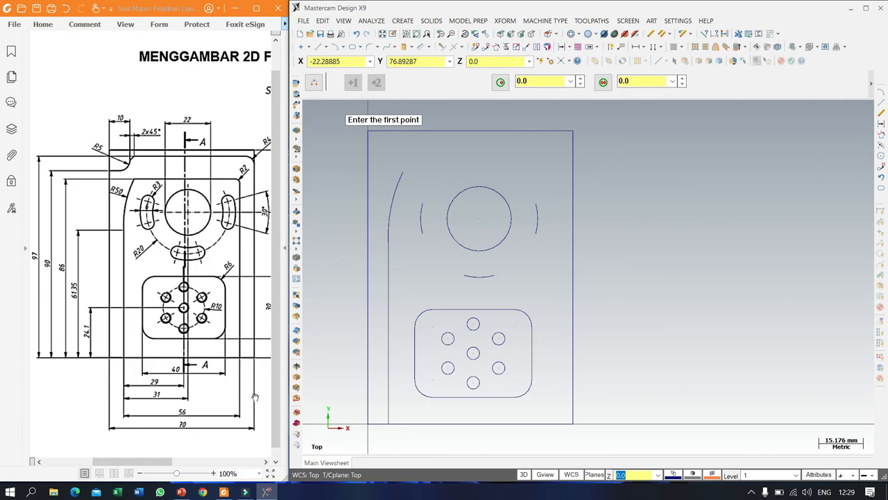
Offset a copy of the outline's right edge 7 mm inward.
click(562, 48)
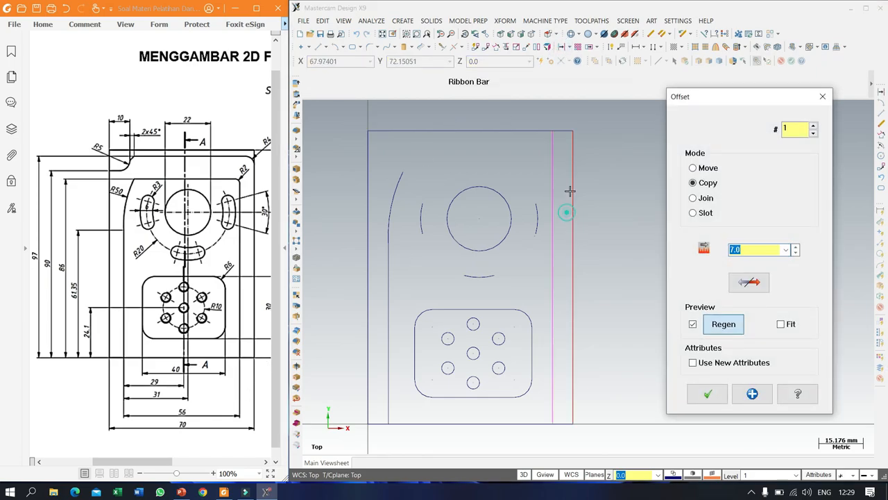
click(575, 190)
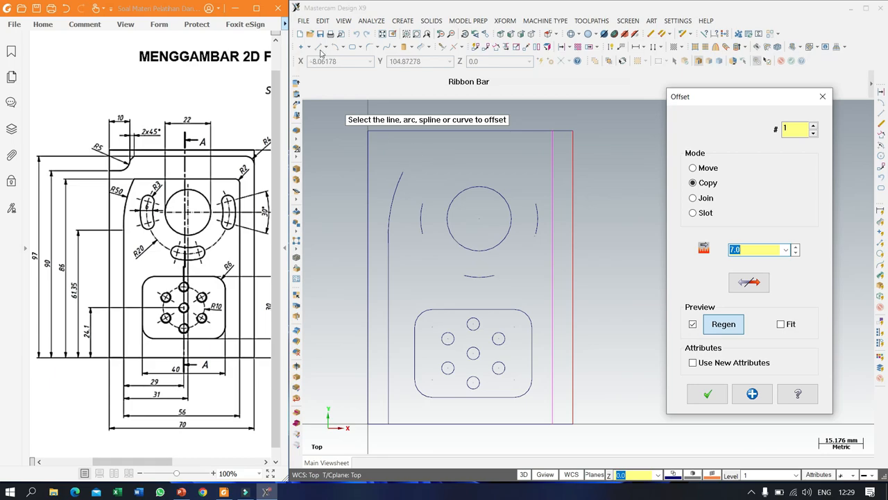
key(Return)
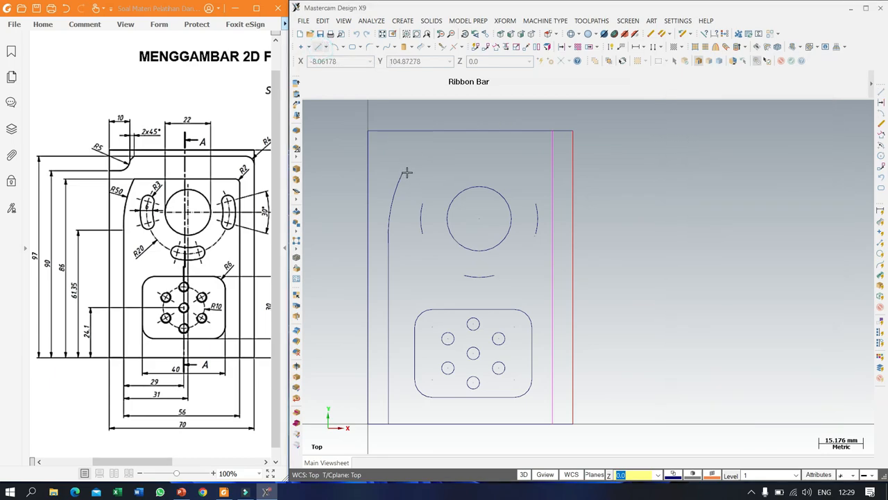
Draw a horizontal line about 52 mm long from the upper end of the R50 arc to the offset right line.
click(403, 172)
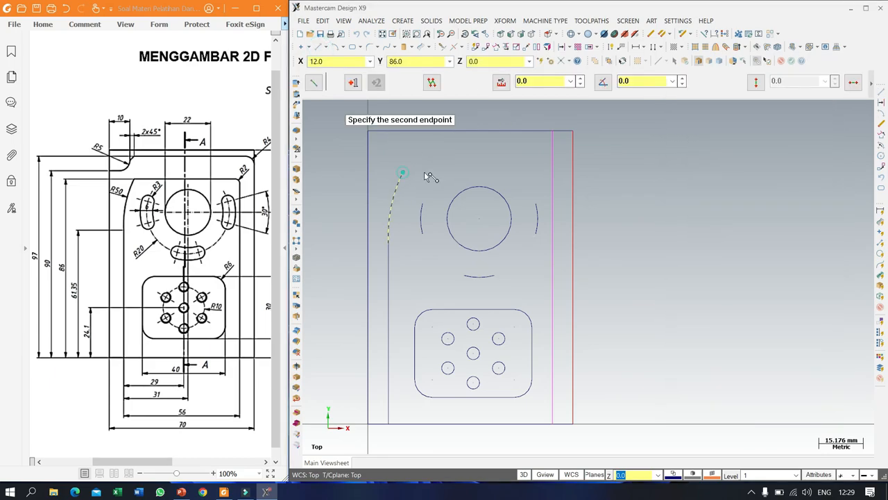
click(554, 174)
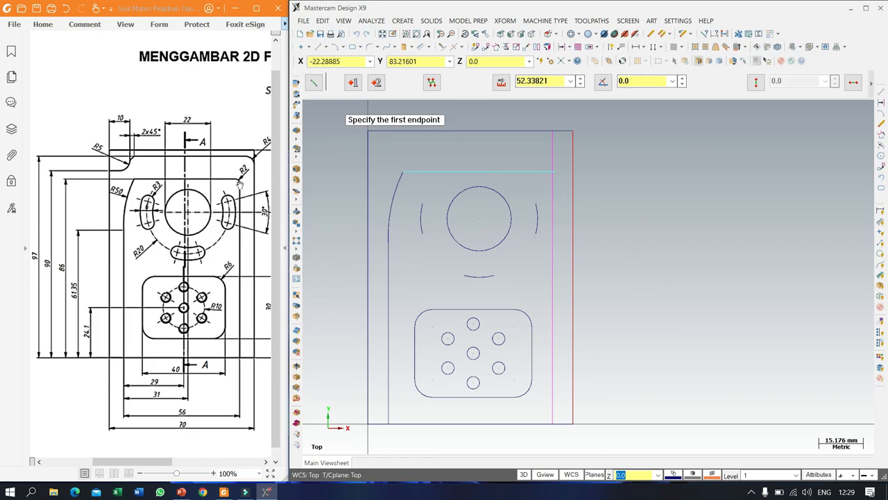
key(Escape)
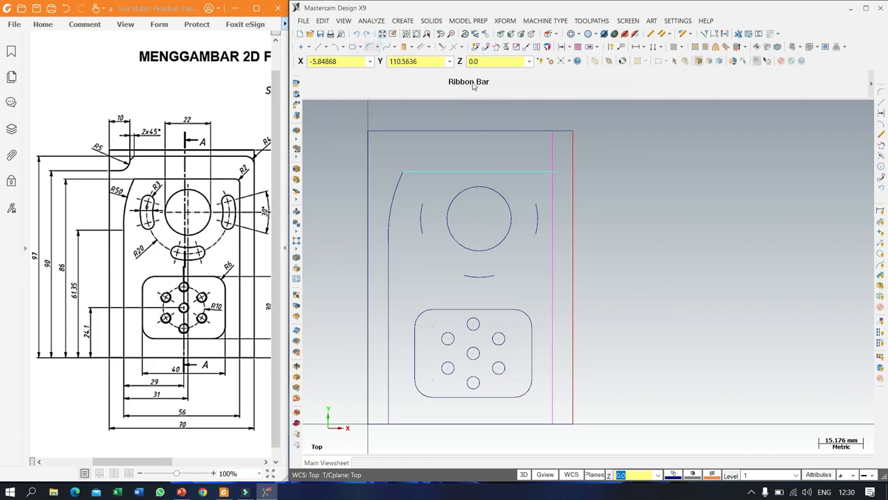
Fillet the inner contour's upper right corner with a 2 mm radius.
click(528, 82)
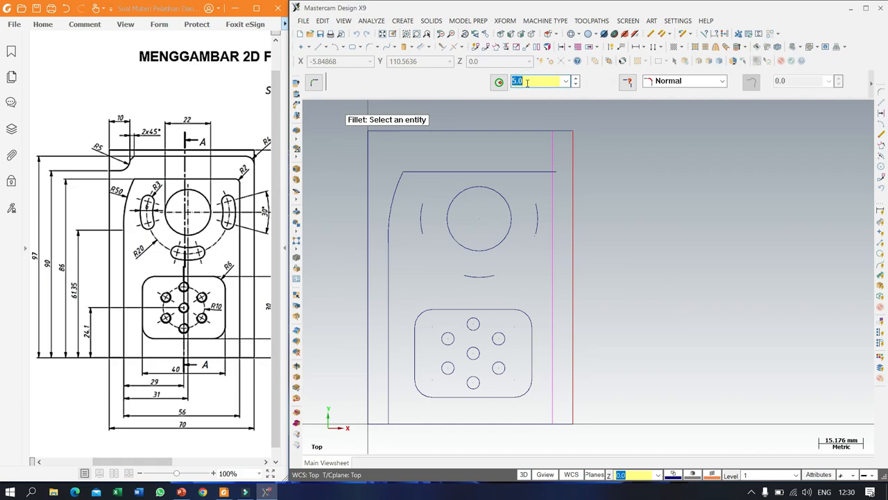
text(2)
click(532, 172)
click(553, 193)
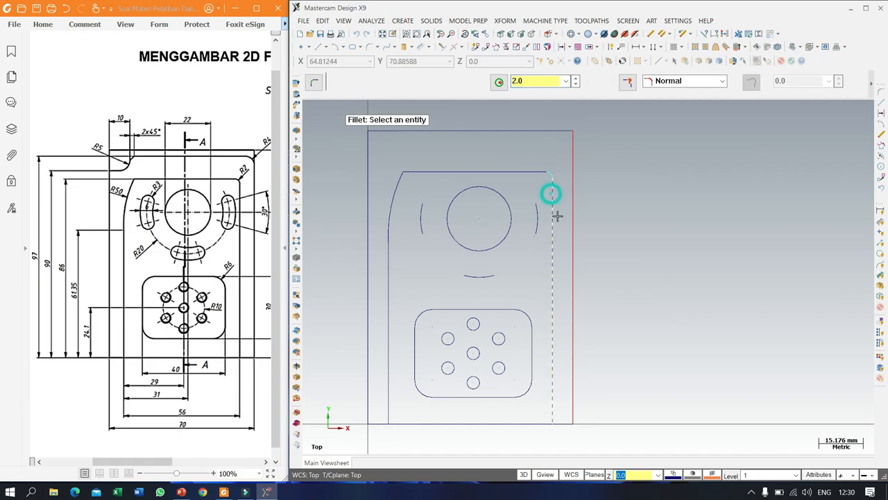
scroll(555, 182, down, 2)
scroll(541, 170, up, 2)
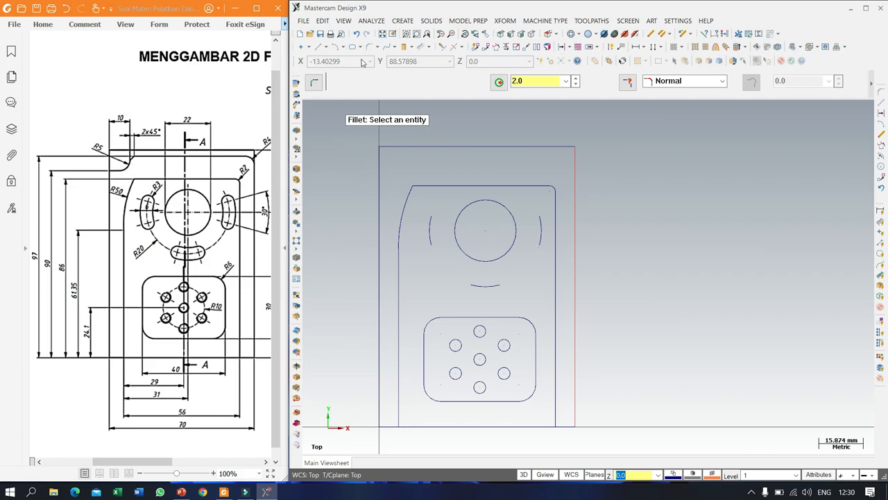
Offset a copy of the outline's bottom edge 90 mm upward.
click(562, 47)
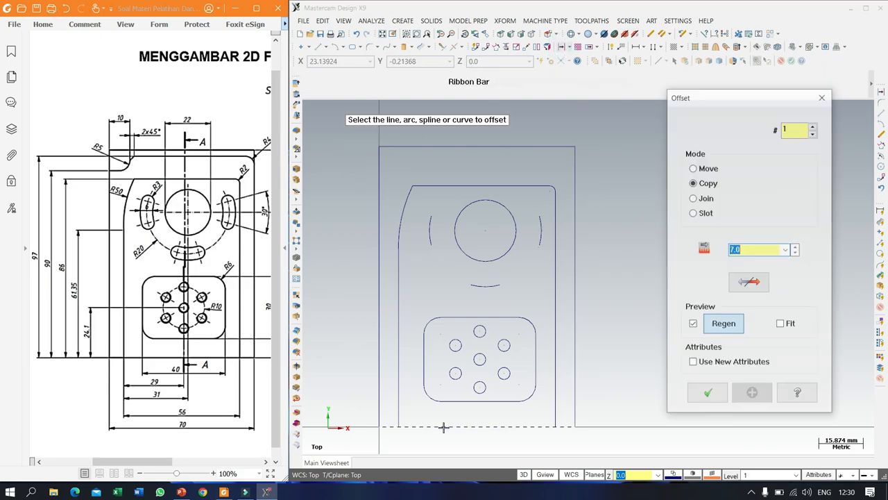
click(442, 426)
click(527, 297)
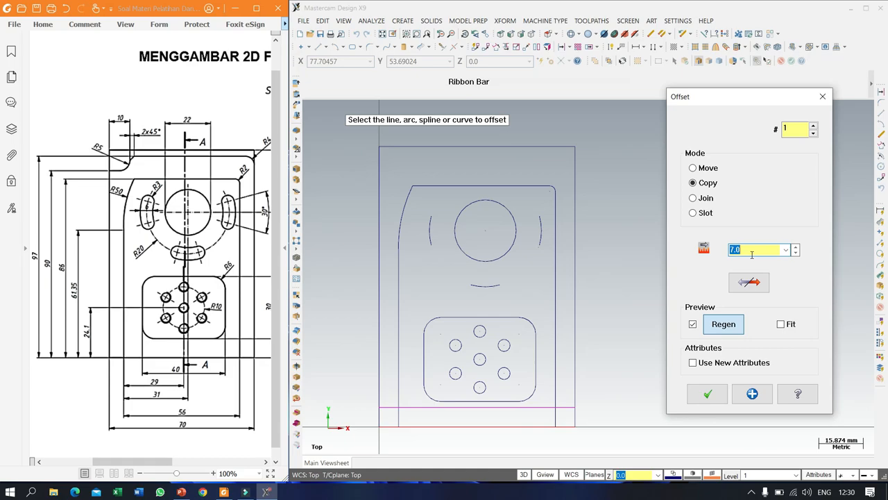
text(90)
key(Return)
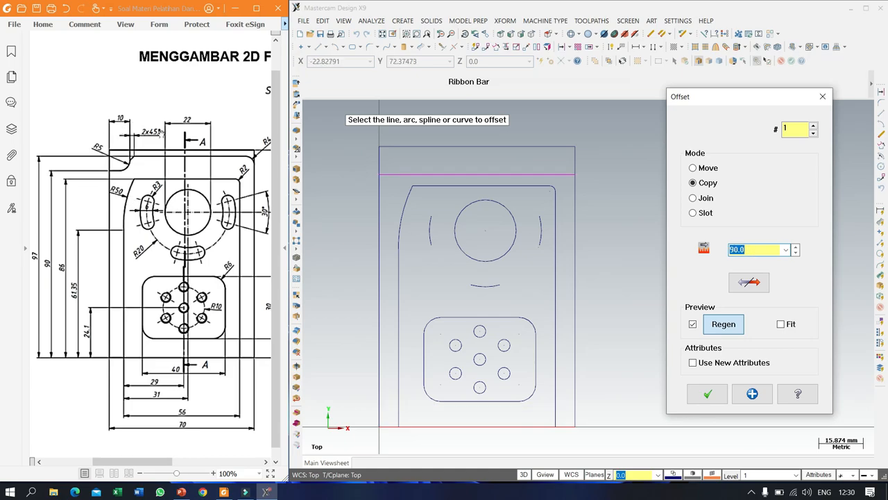
Offset a copy of the outline's left edge 10 mm inward.
text(10)
key(Return)
click(386, 160)
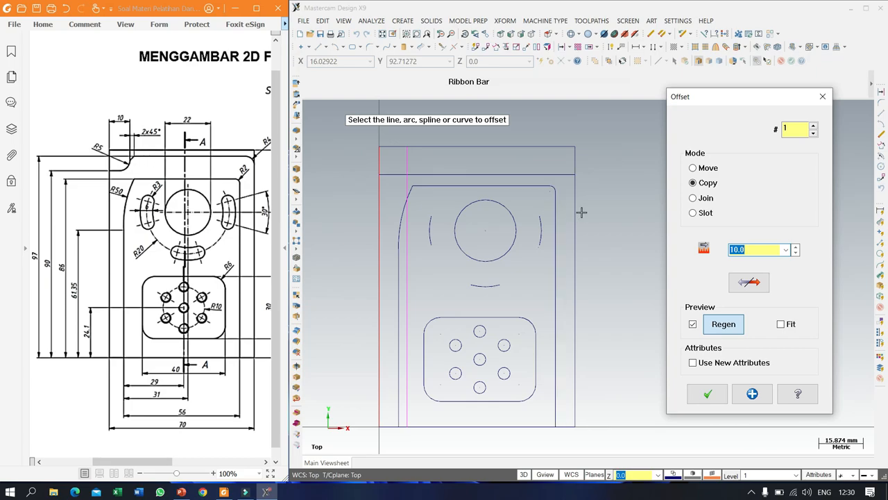
Offset a copy of the outline's bottom edge 97 mm upward and finish offsetting.
text(97.0)
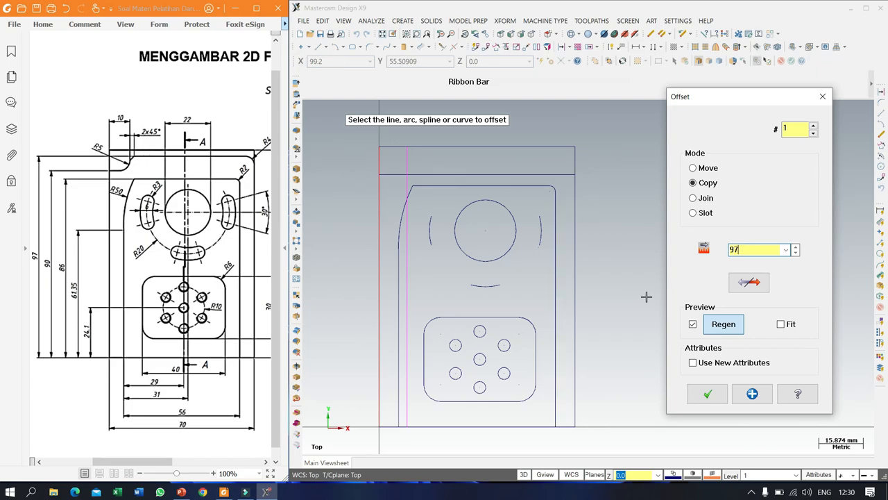
click(515, 428)
click(551, 299)
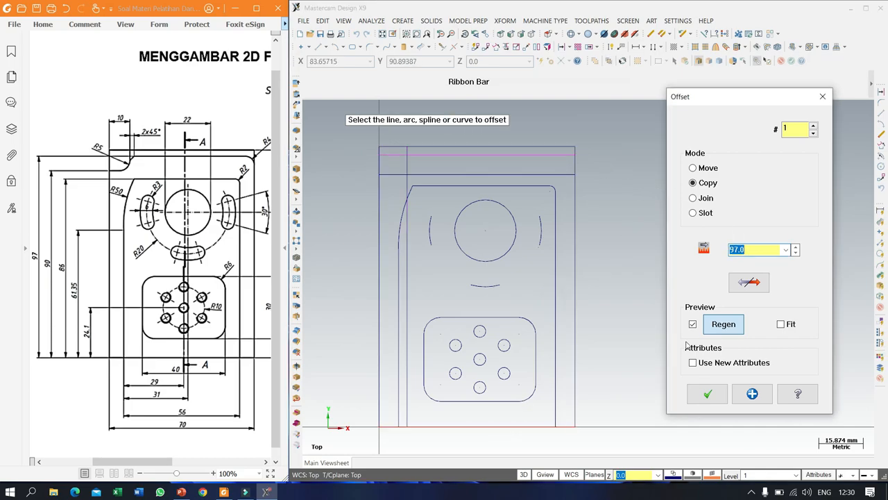
click(702, 394)
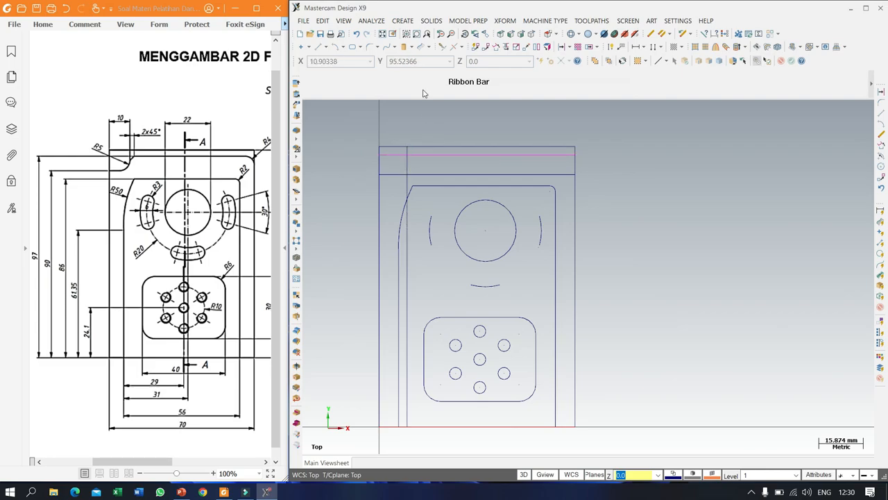
Chamfer the corner between the 10 mm offset vertical line and the 97 mm offset horizontal line by 2 mm at 45 degrees.
click(393, 46)
click(377, 47)
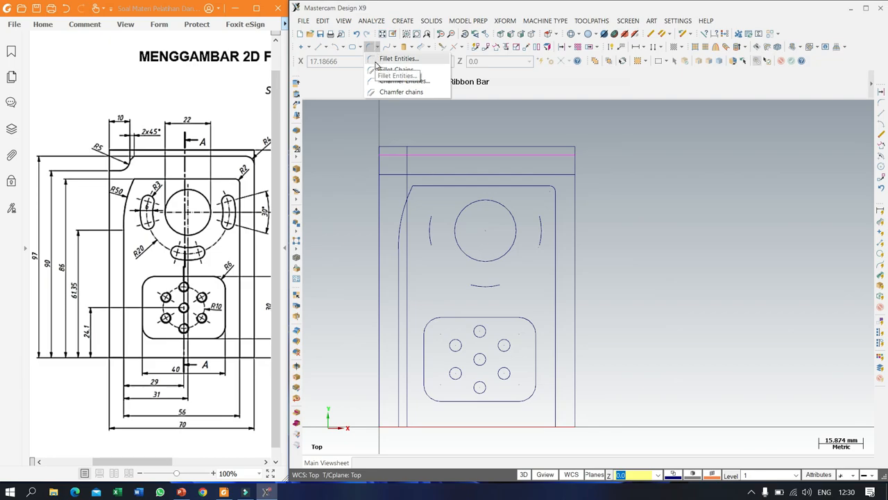
click(383, 81)
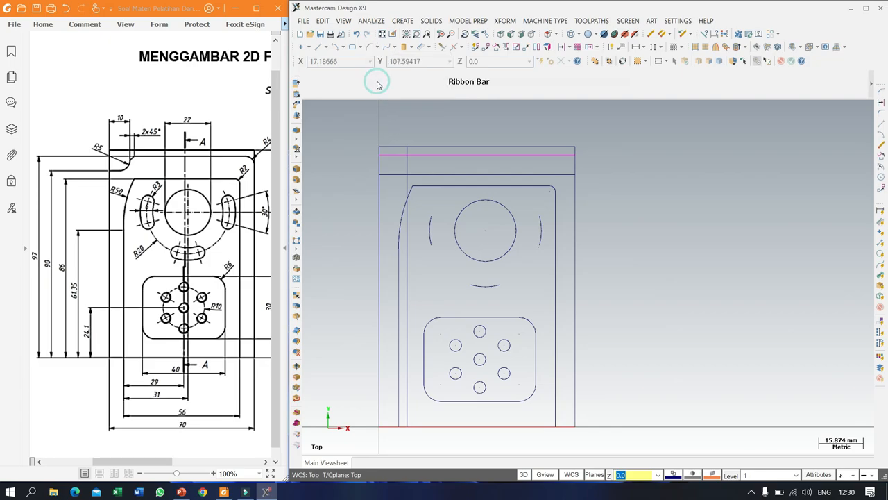
double_click(427, 81)
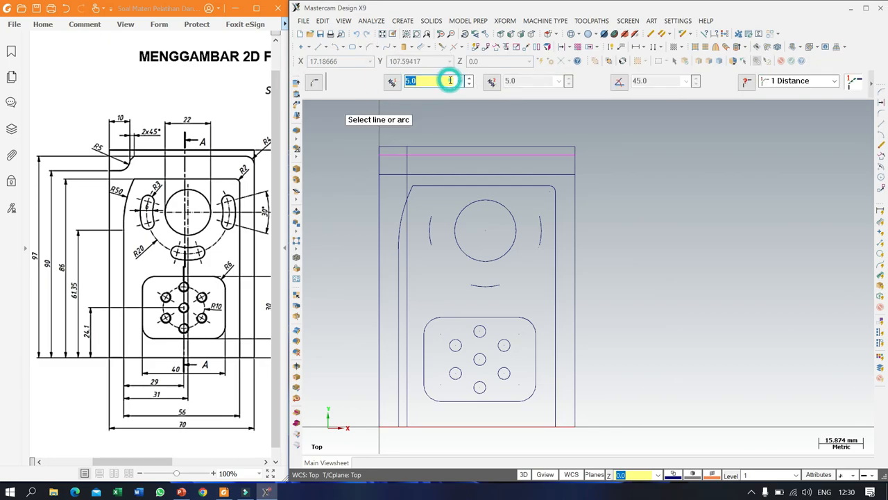
text(2)
click(407, 164)
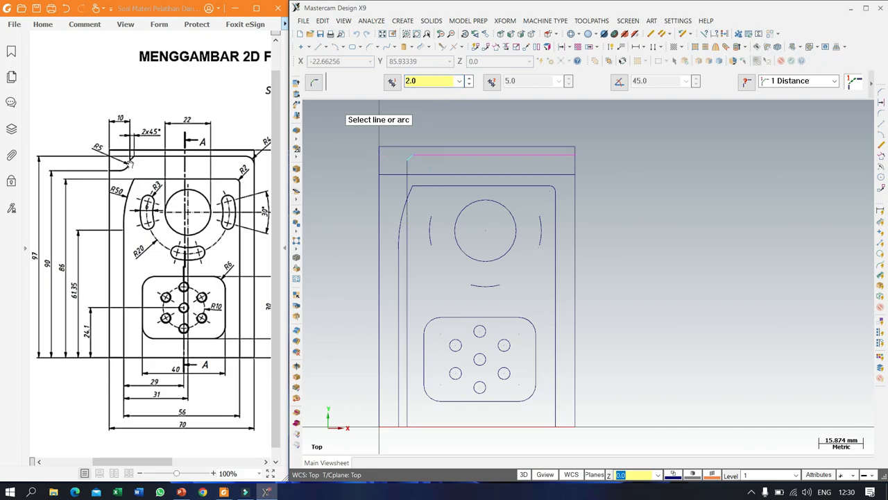
Fillet the 10 mm offset vertical line and the 90 mm offset horizontal line with a 5 mm radius to form the upper left step.
click(376, 46)
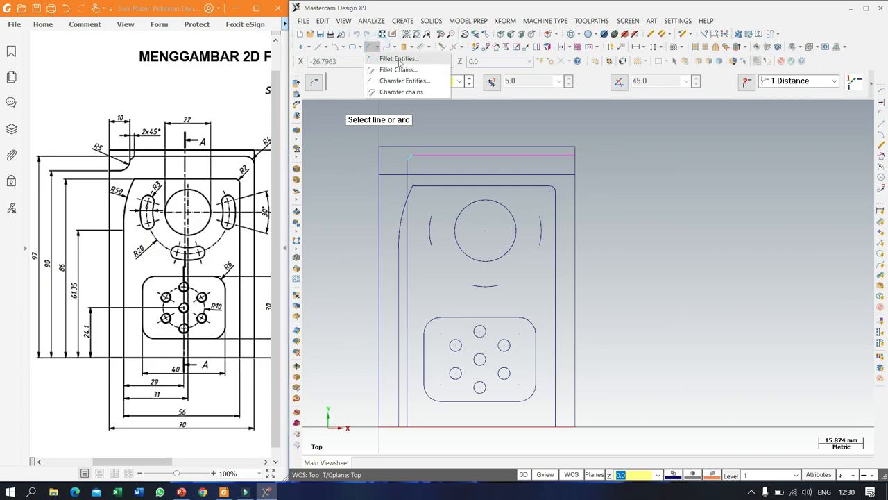
click(399, 60)
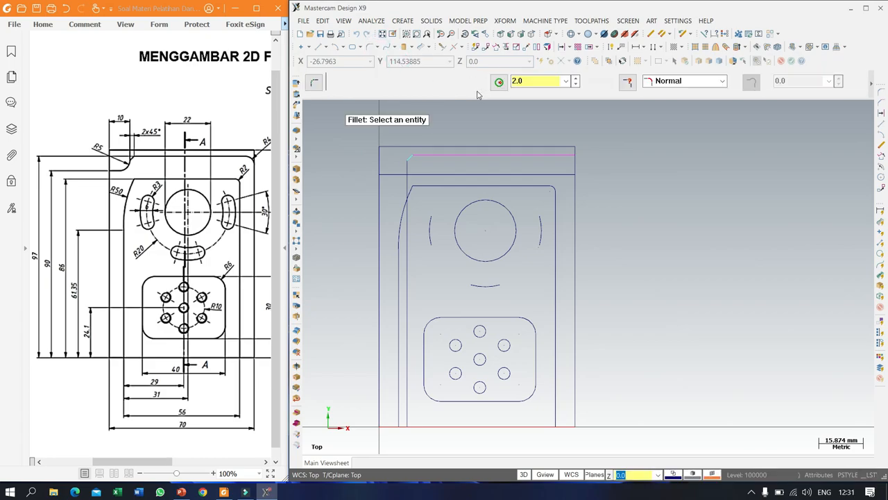
click(532, 82)
text(5)
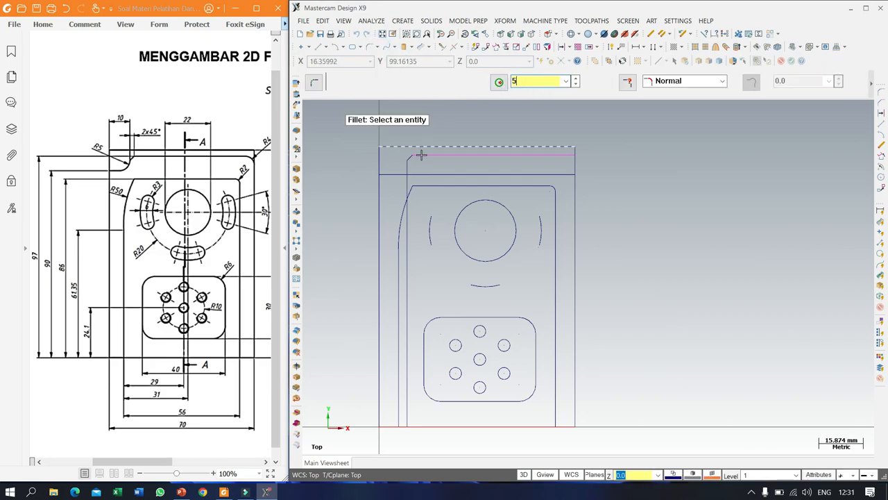
click(408, 168)
click(396, 175)
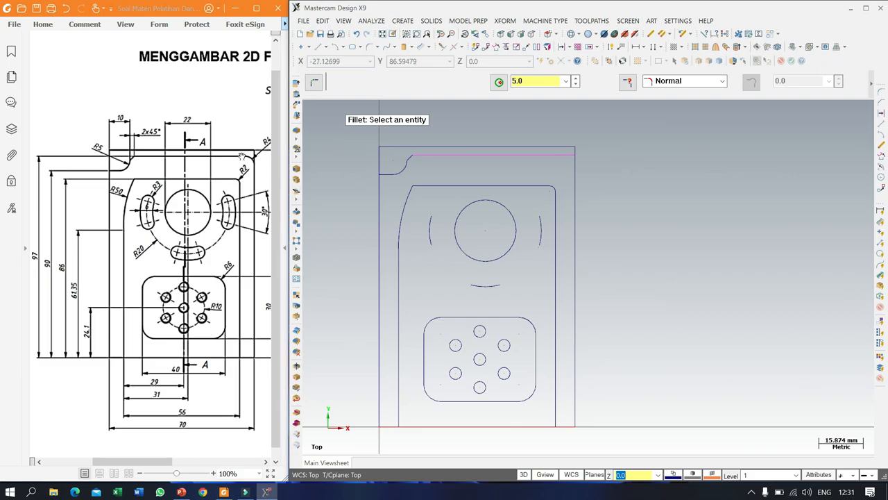
Fillet the corner between the 97 mm offset horizontal line and the outline's right edge with a 4 mm radius.
drag(257, 162, 248, 172)
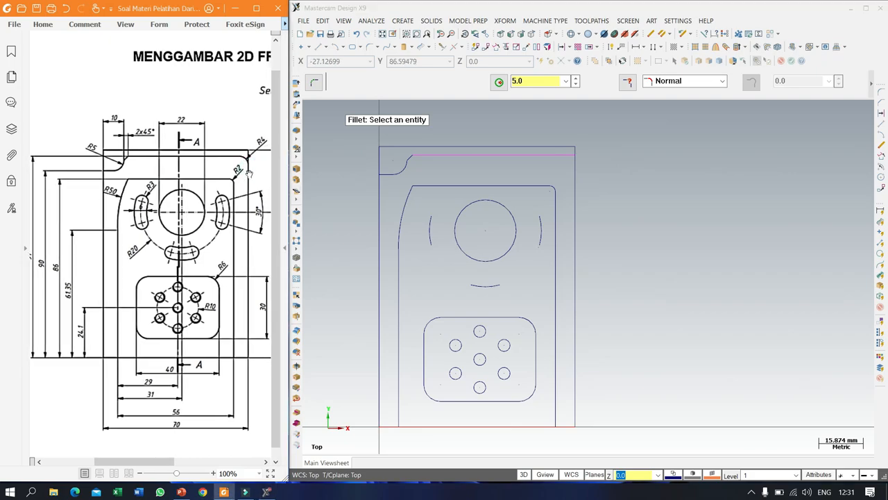
scroll(597, 194, up, 2)
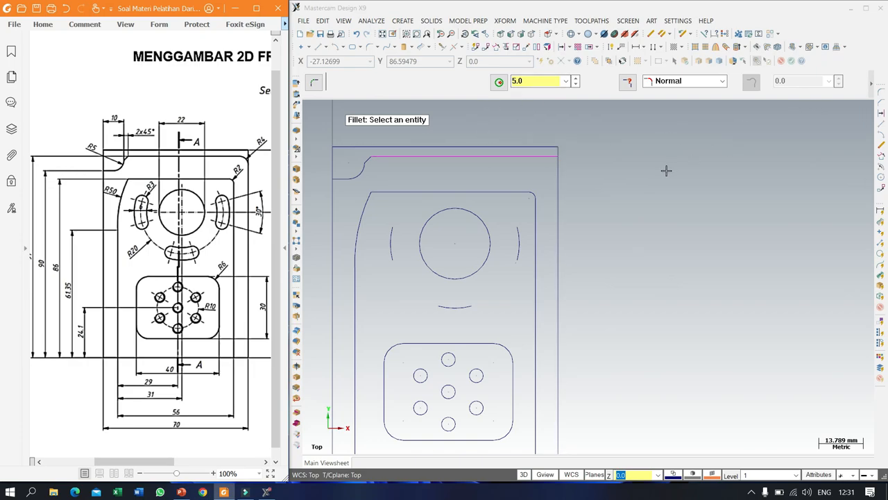
scroll(576, 188, down, 5)
click(642, 213)
key(Escape)
scroll(655, 218, down, 1)
scroll(563, 172, up, 3)
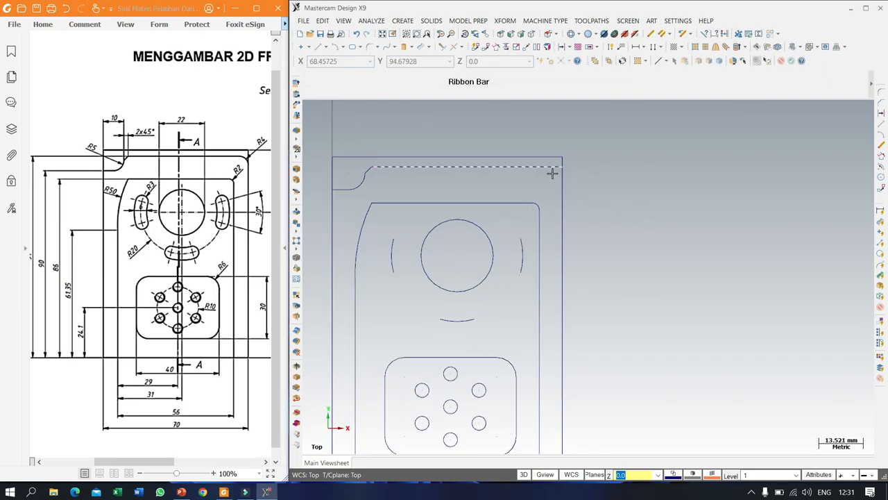
scroll(558, 149, down, 1)
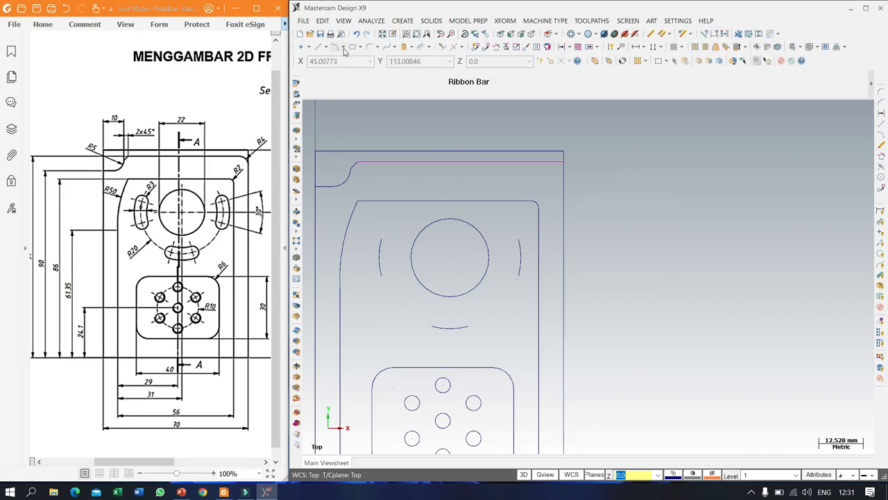
click(368, 48)
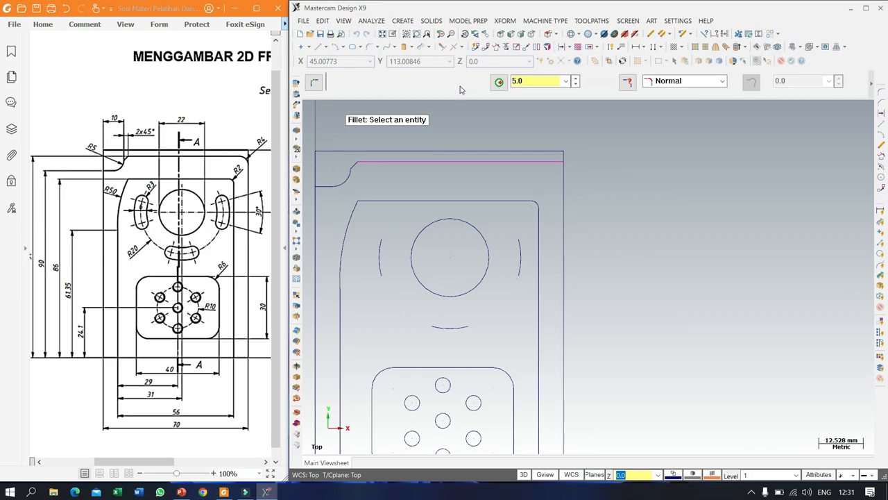
click(534, 81)
text(4)
click(546, 161)
click(565, 197)
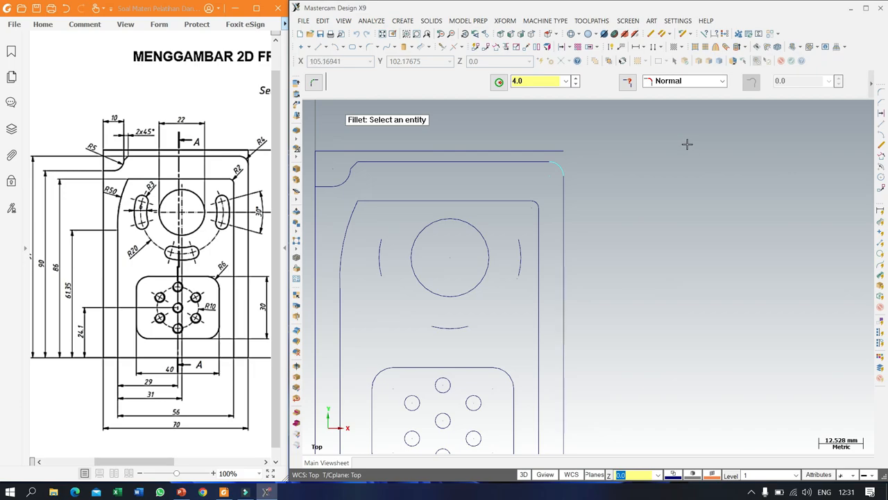
key(Escape)
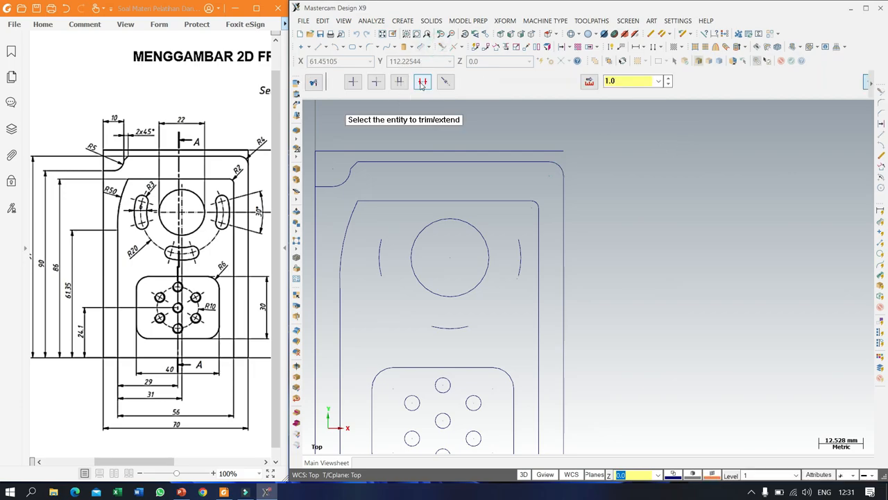
Extend the outline's right vertical edge up to the top edge to restore the outer upper right corner.
click(559, 202)
click(560, 147)
scroll(625, 147, down, 1)
scroll(625, 147, down, 3)
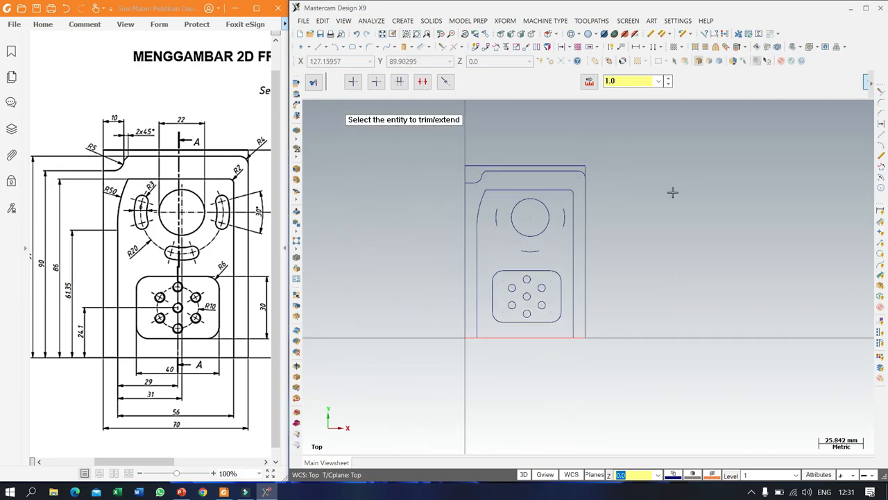
key(Escape)
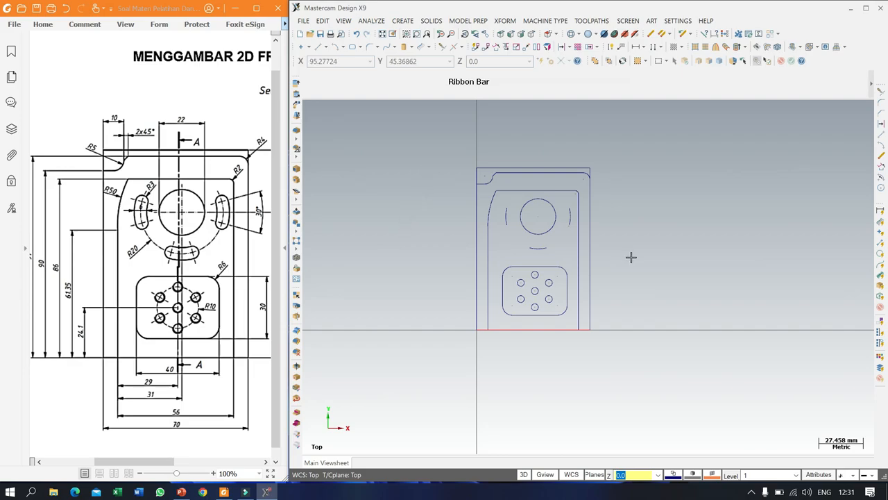
scroll(633, 258, up, 1)
scroll(632, 258, up, 1)
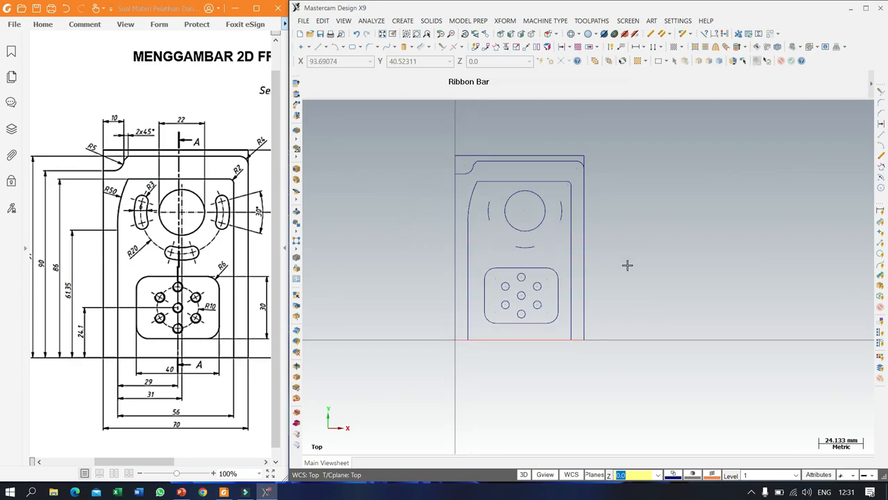
Minimize the PDF drawing, maximize the Mastercam window and switch the part to an isometric view.
drag(198, 338, 164, 335)
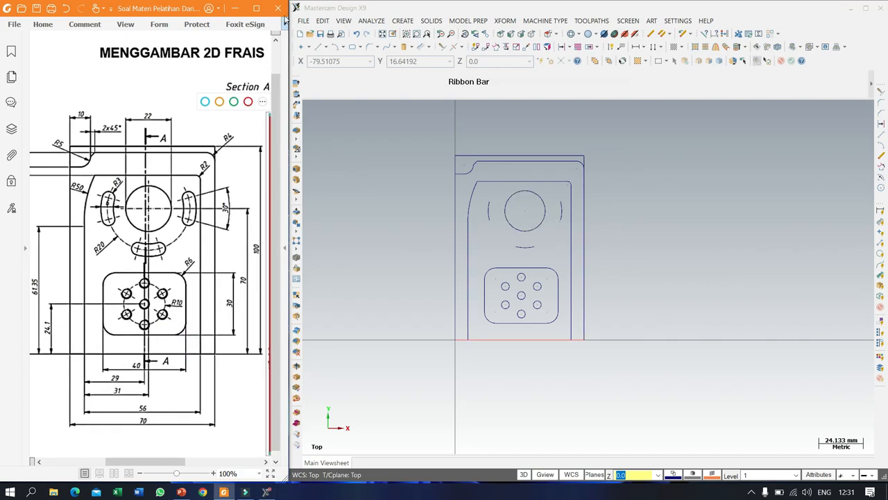
click(236, 8)
click(866, 9)
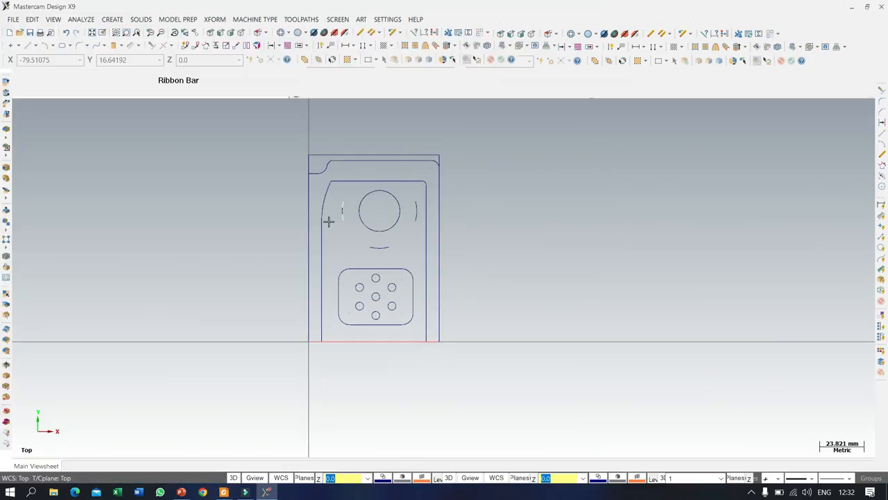
scroll(393, 367, down, 3)
scroll(323, 326, up, 2)
scroll(307, 308, up, 2)
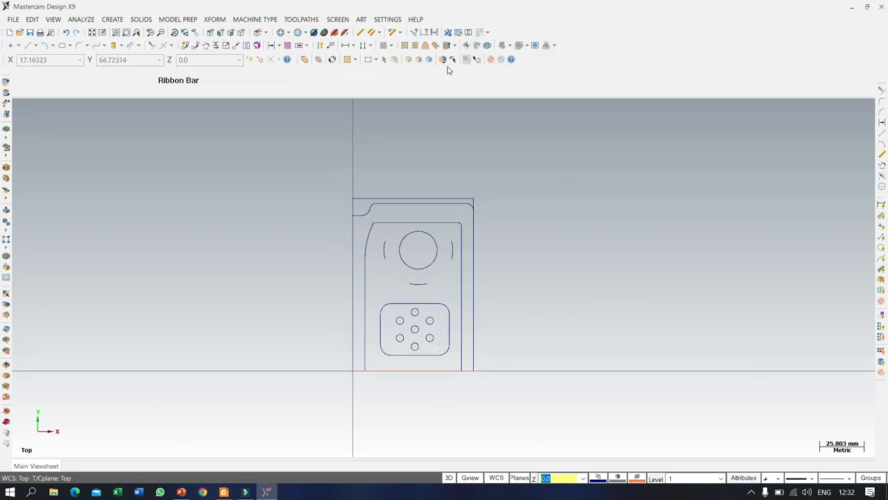
right_click(611, 219)
click(646, 322)
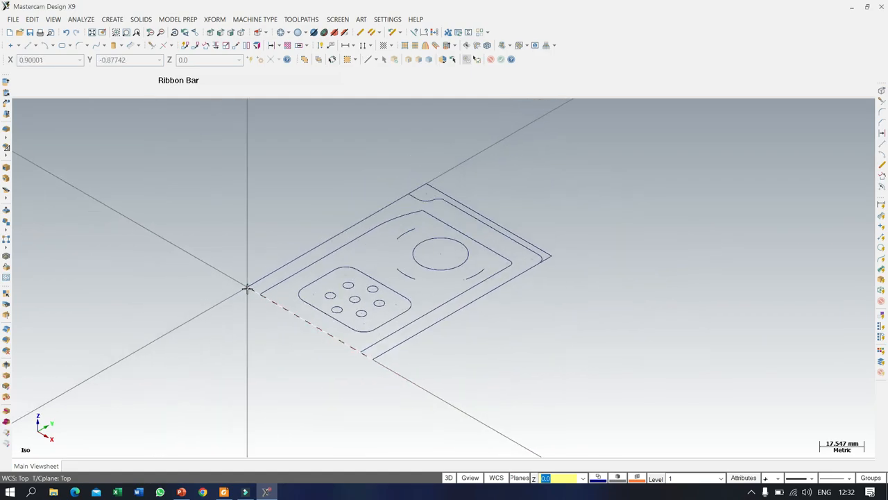
scroll(539, 327, down, 1)
scroll(361, 272, up, 1)
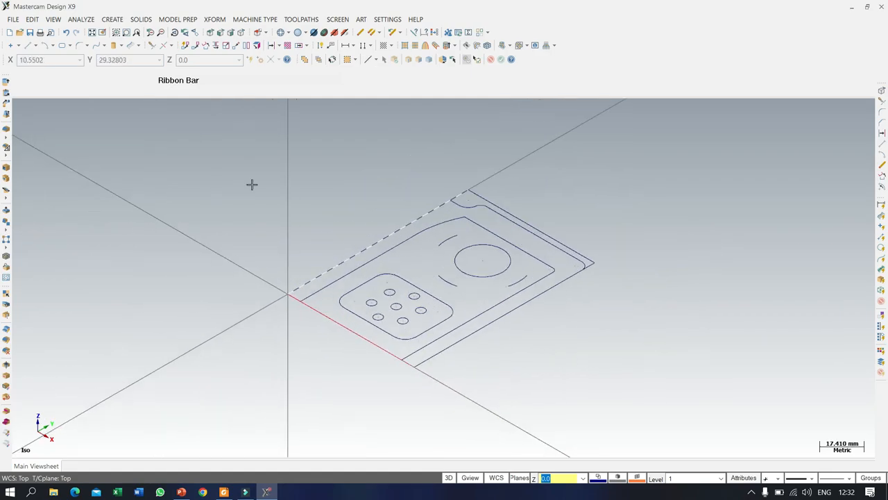
Set the machine type to the default mill.
click(255, 18)
mouse_move(261, 31)
click(320, 32)
Show the Toolpaths Manager and the Solids Manager.
click(53, 19)
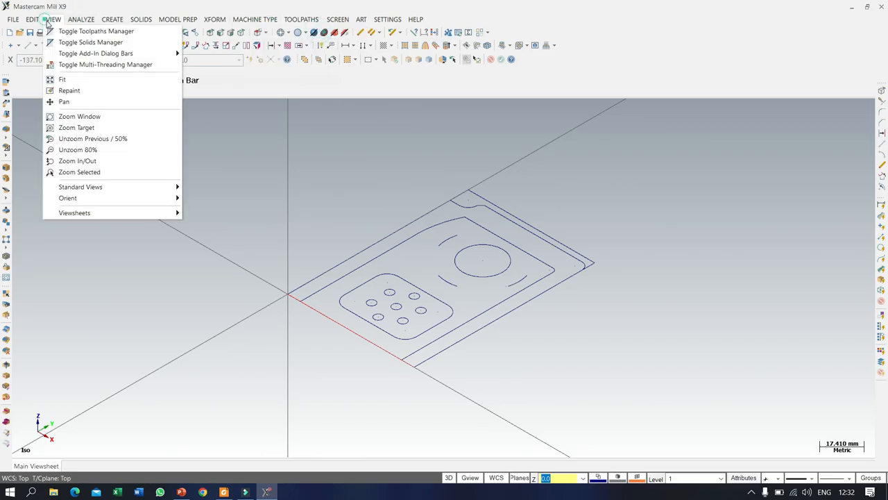
click(78, 32)
click(52, 18)
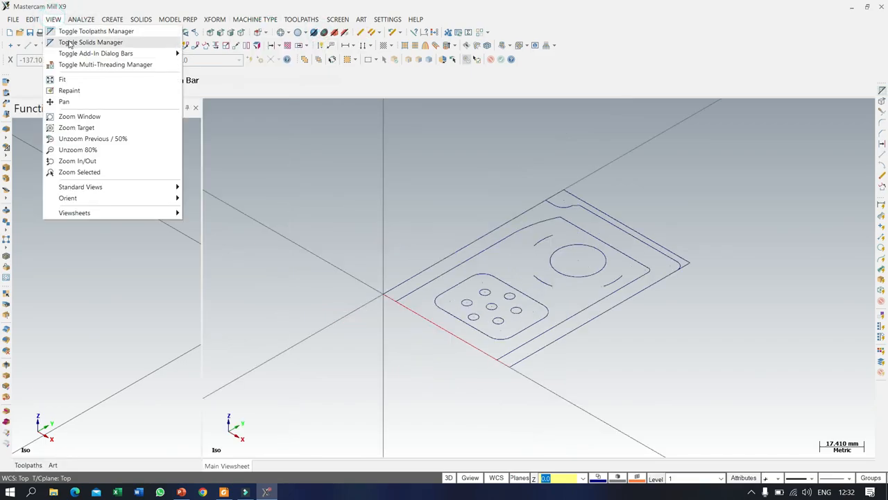
click(72, 43)
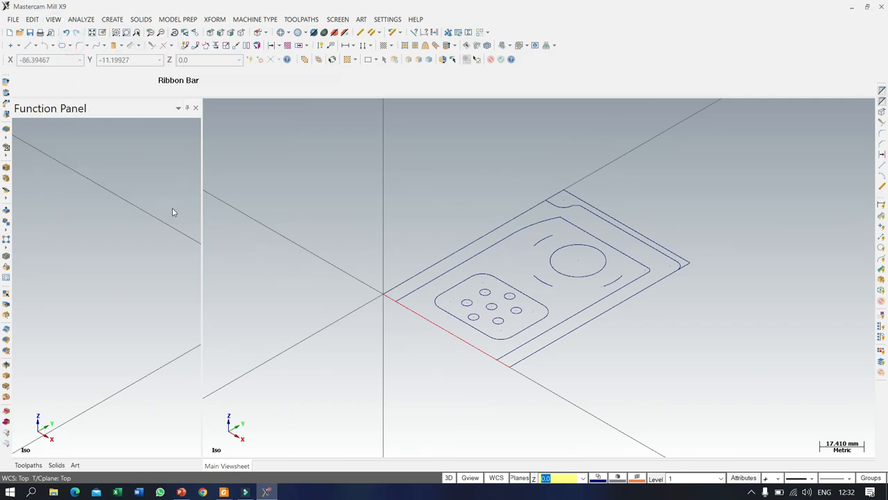
scroll(592, 249, down, 2)
scroll(465, 270, up, 3)
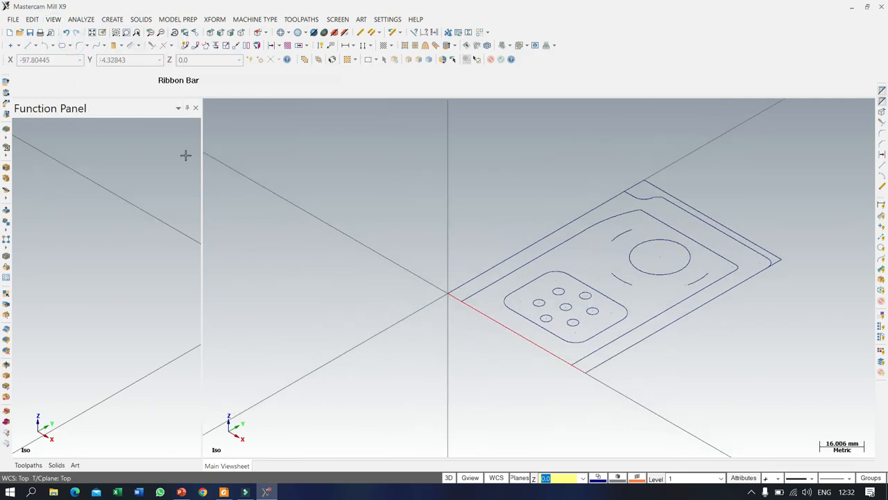
click(53, 19)
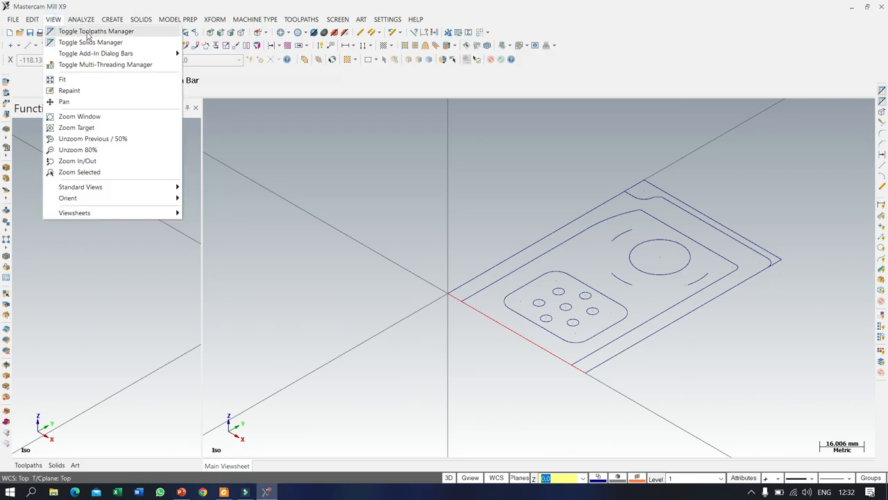
click(97, 32)
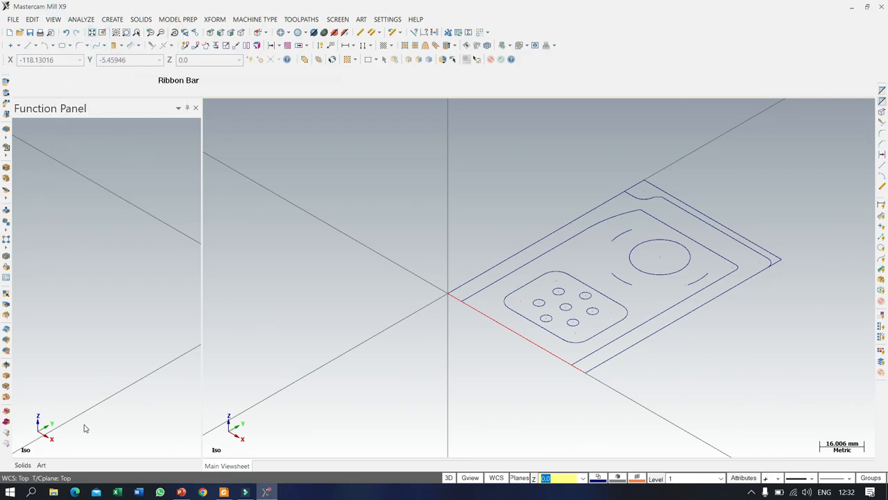
click(42, 465)
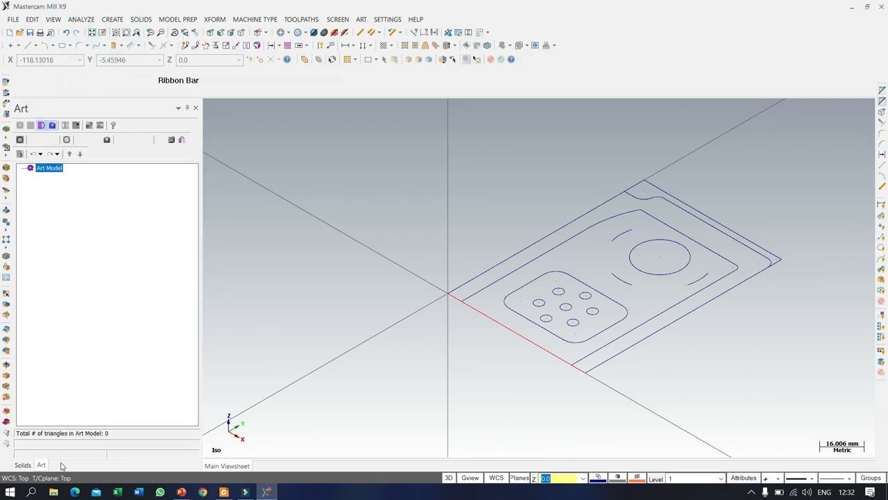
click(25, 465)
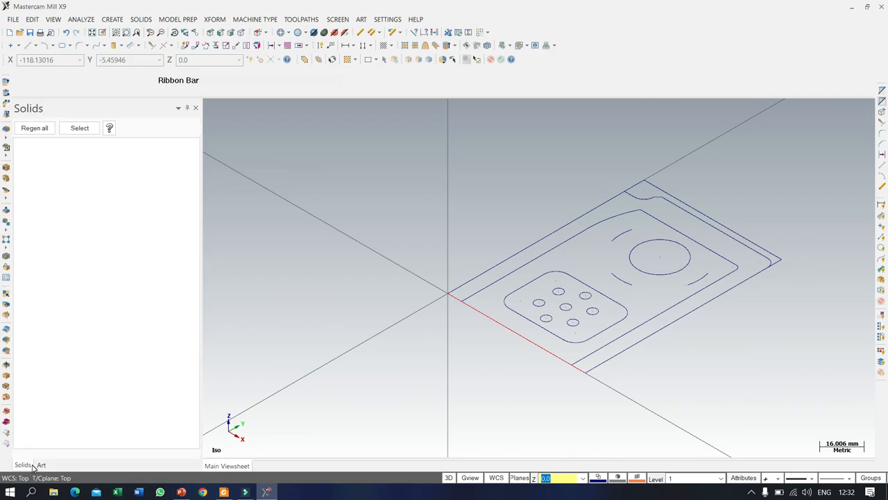
click(54, 19)
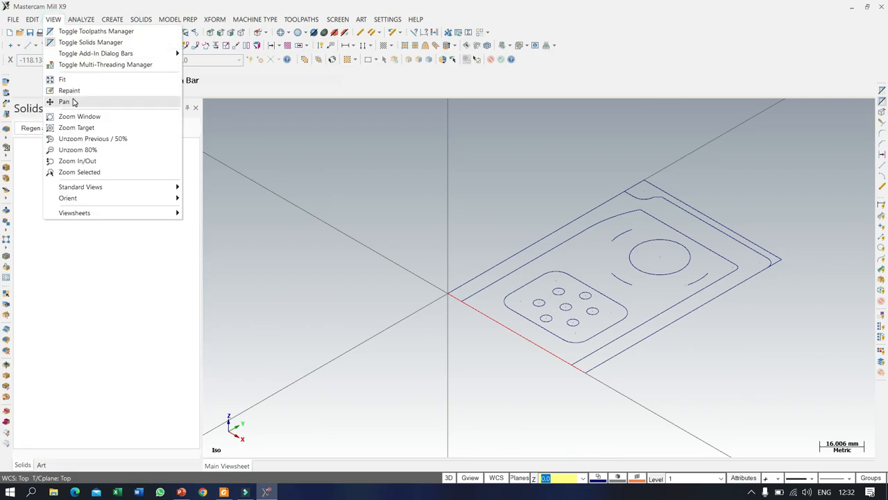
click(66, 32)
Bring up the Toolpaths Manager and open the stock setup from the machine group's properties.
click(16, 465)
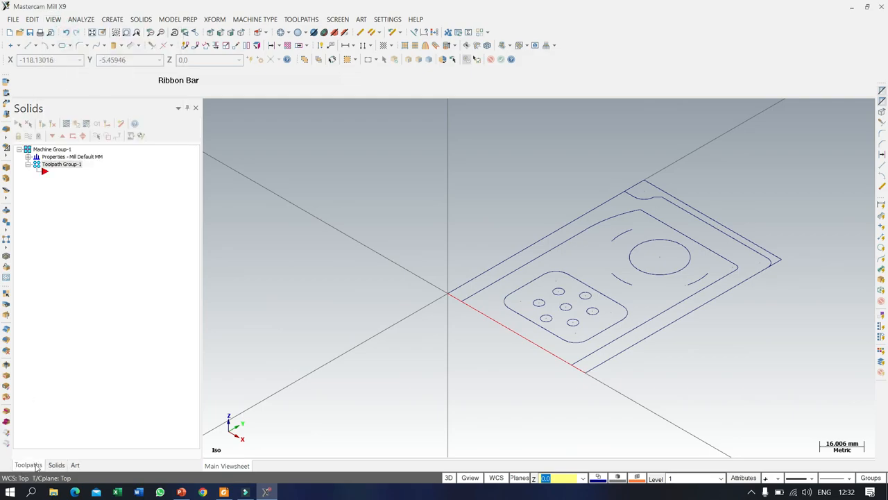
scroll(458, 348, down, 5)
scroll(666, 346, up, 4)
scroll(642, 406, down, 1)
scroll(479, 429, down, 2)
scroll(374, 347, up, 3)
click(22, 151)
click(19, 149)
click(19, 149)
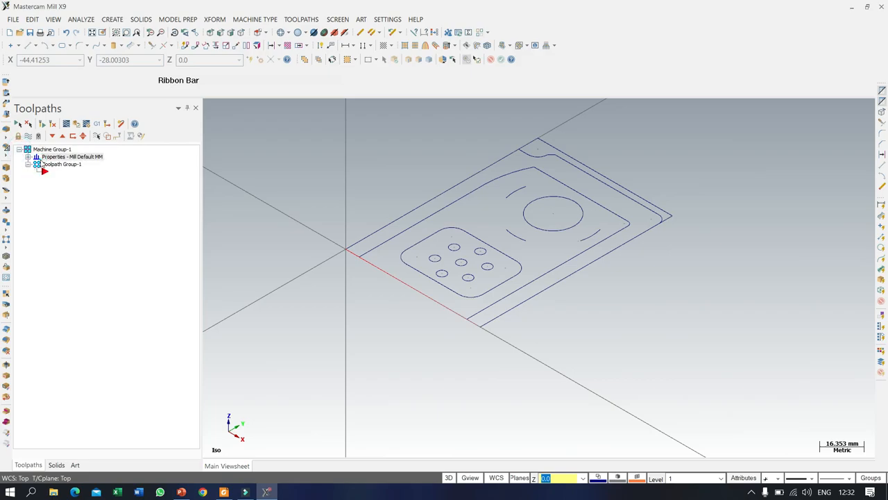
click(28, 157)
click(70, 181)
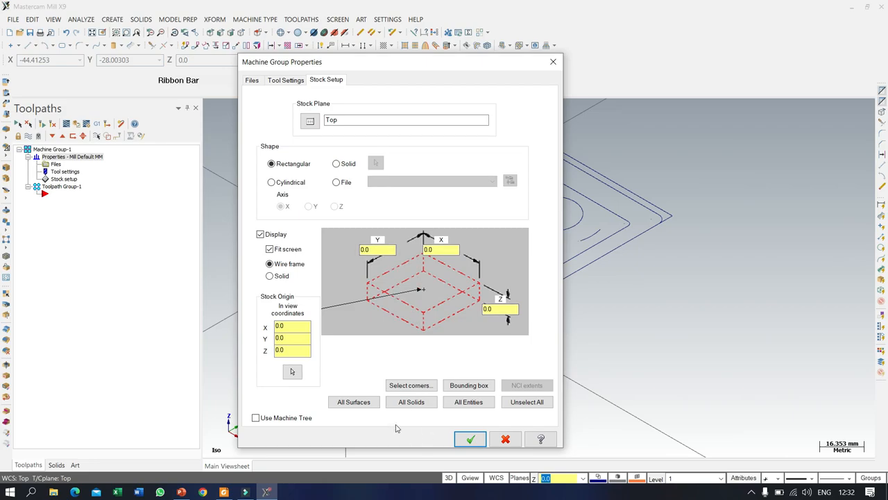
Size the rectangular stock with a bounding box around all the drawn geometry, 70 mm in X and 100 mm in Y.
click(473, 386)
scroll(482, 376, down, 1)
drag(297, 154, 720, 387)
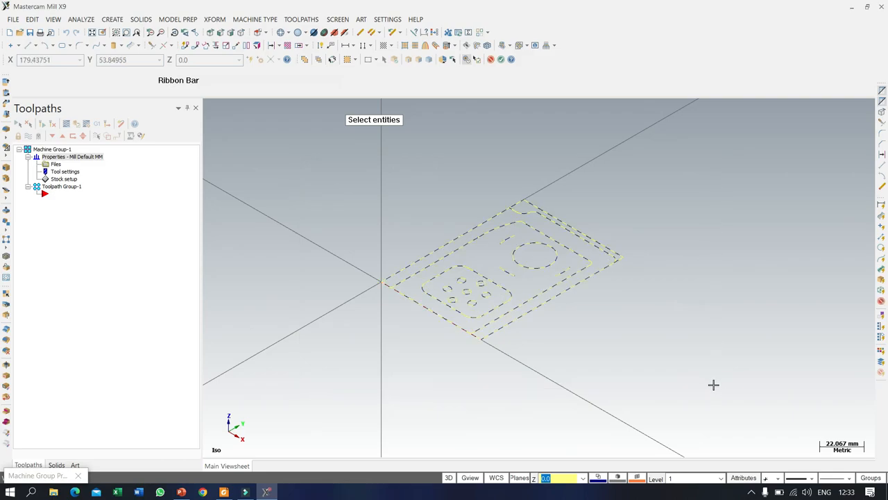
key(Return)
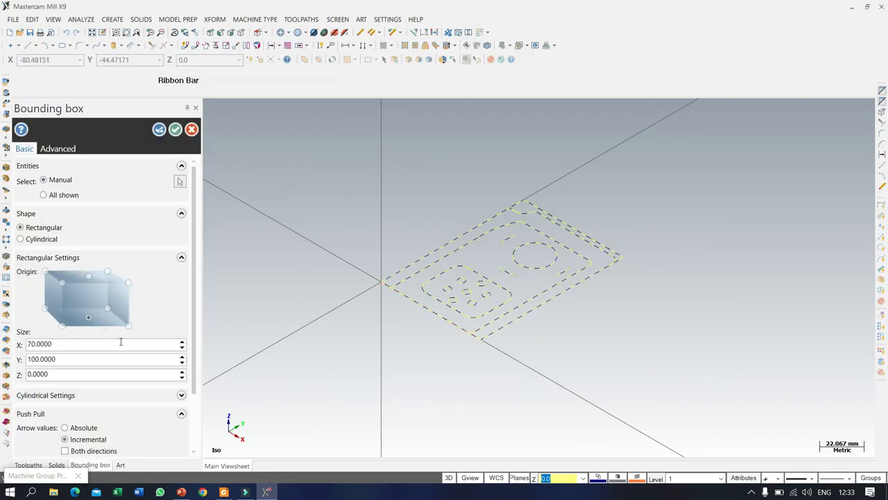
click(176, 131)
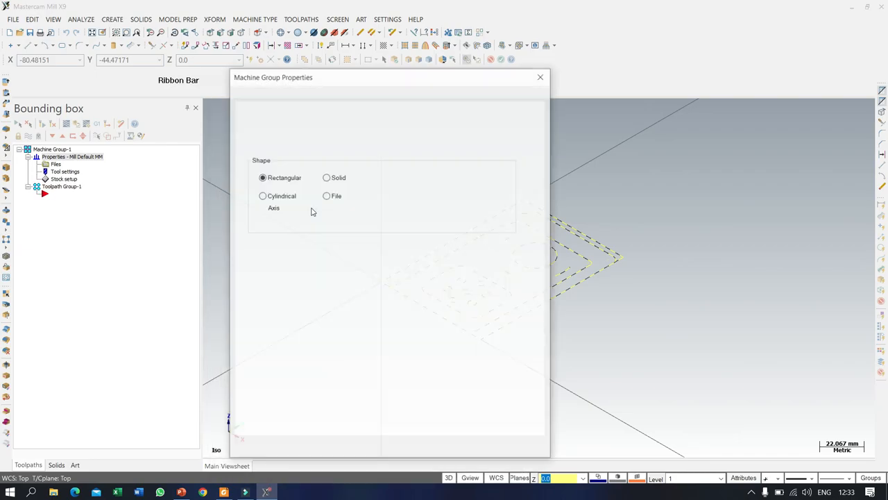
Set the stock thickness in Z to 20 mm and apply the stock setup.
click(506, 310)
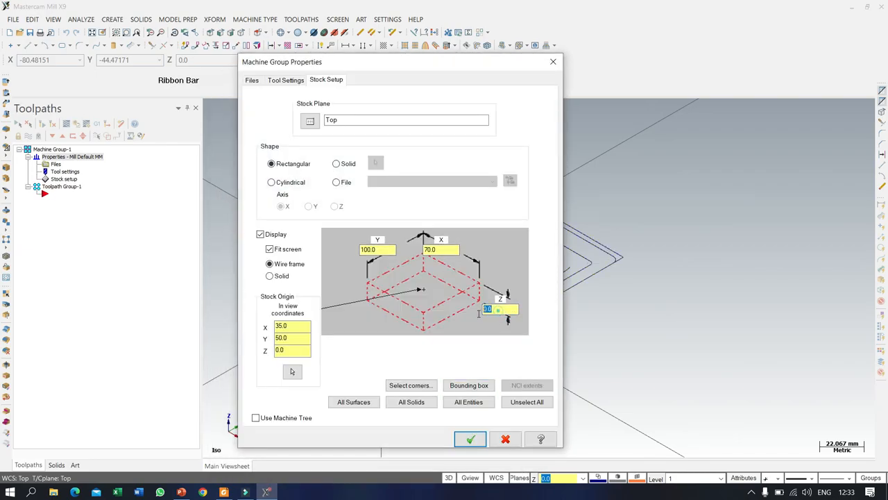
text(20)
click(470, 439)
scroll(469, 334, up, 2)
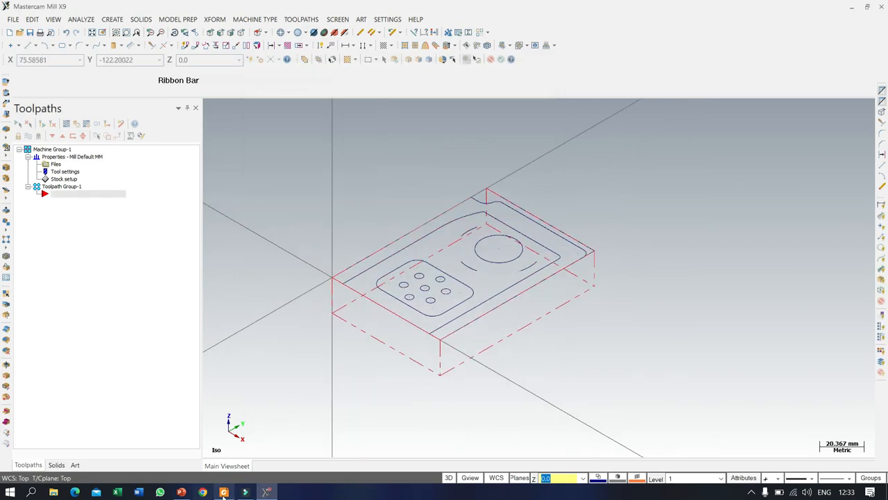
Switch to the PDF drawing in Foxit PDF Reader and examine the depth and thickness dimensions in Section A-A.
mouse_move(224, 493)
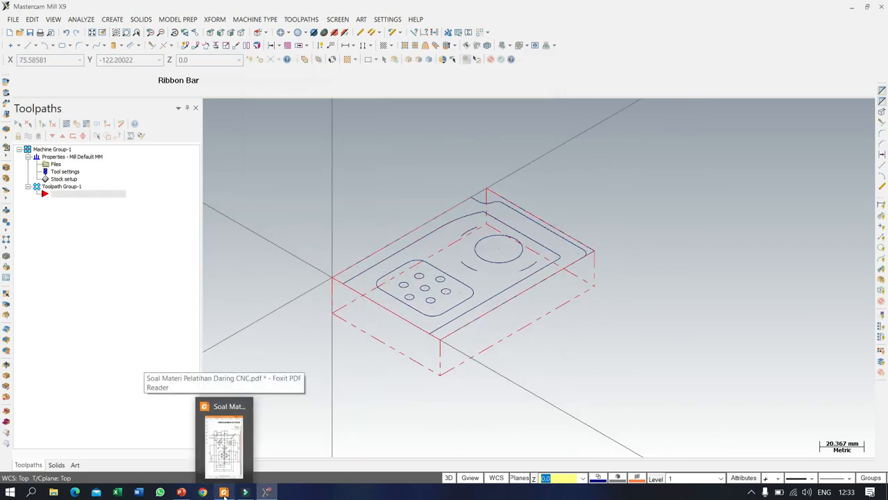
click(224, 492)
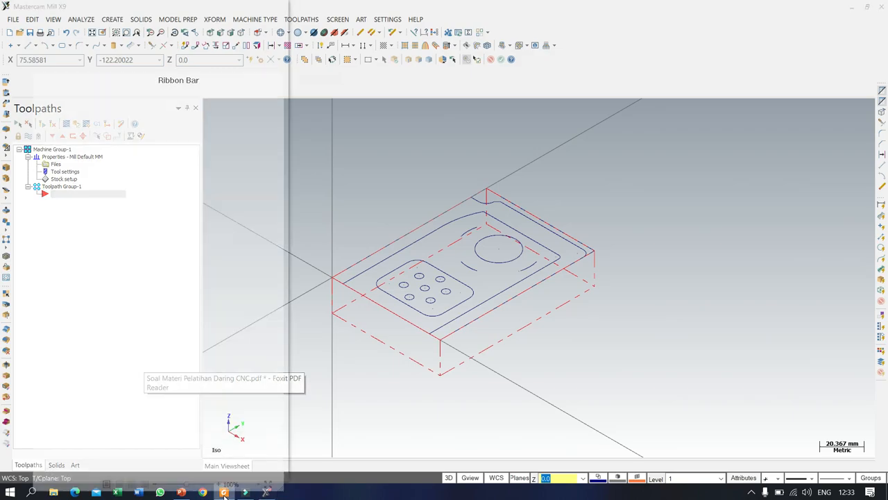
drag(233, 347, 111, 338)
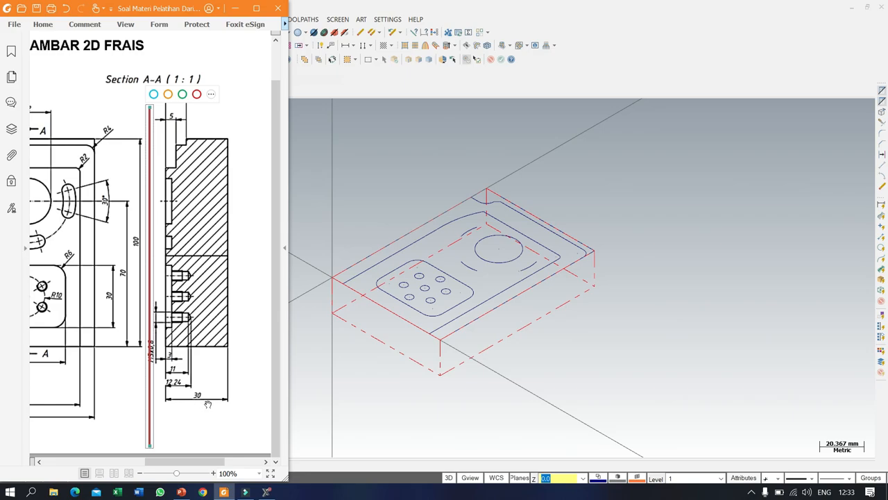
Check the part's thickness in Section A-A, return to Mastercam and set the stock thickness in Z to 30 mm.
drag(210, 270, 204, 270)
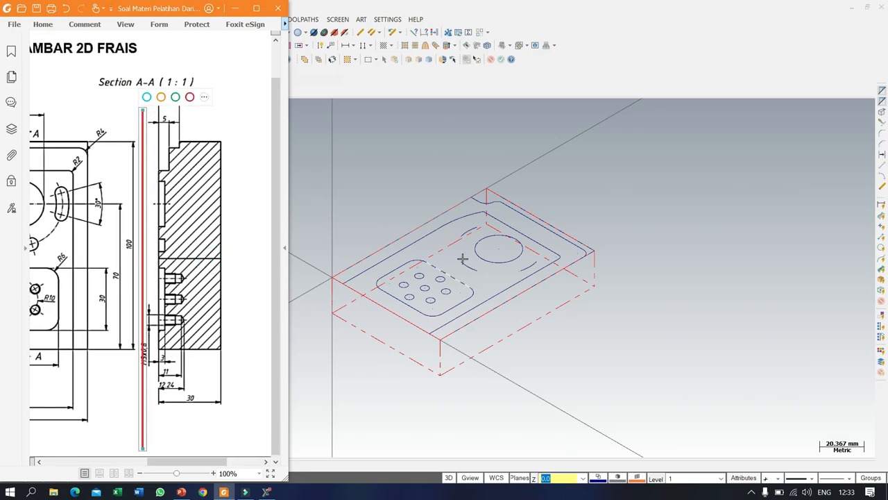
click(583, 203)
click(62, 179)
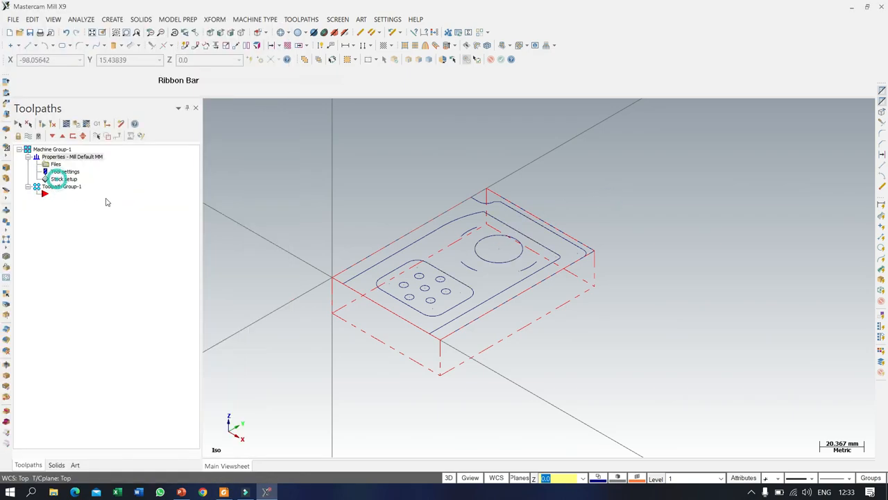
double_click(507, 310)
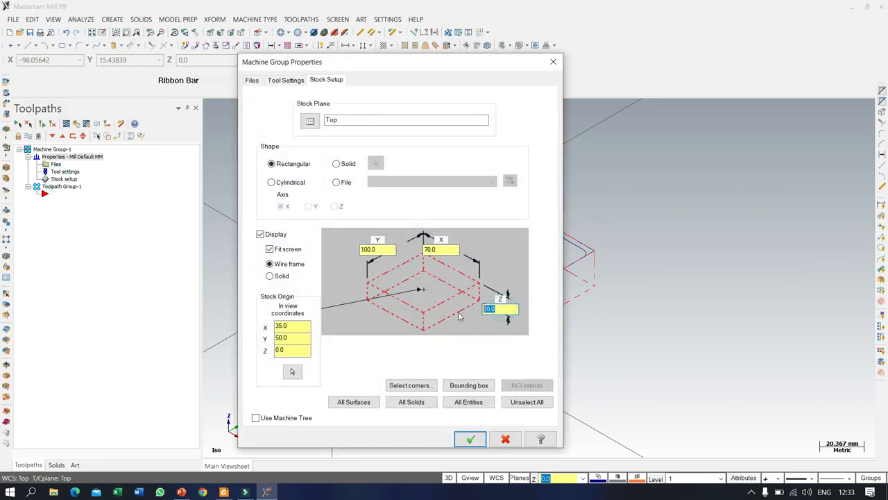
click(470, 439)
scroll(440, 290, up, 2)
scroll(440, 290, down, 2)
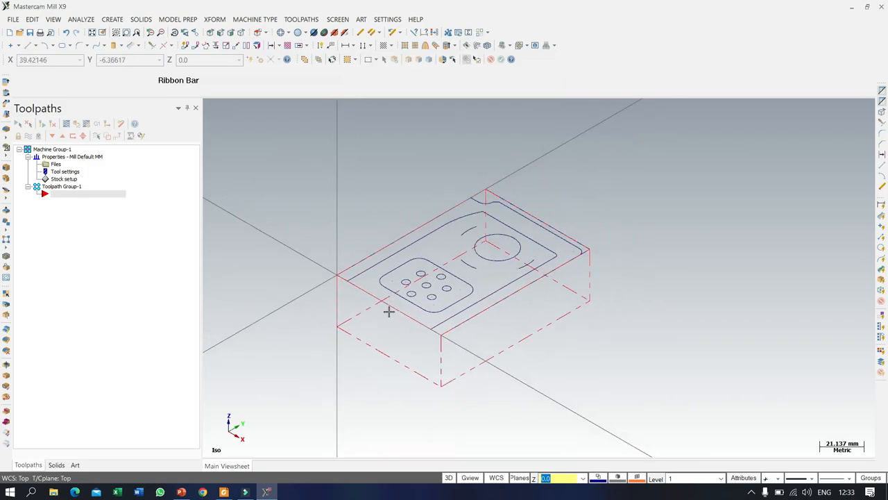
Select all the drawn geometry and break it at its intersections, including the outer edge at the R4 corner arc.
scroll(405, 196, up, 1)
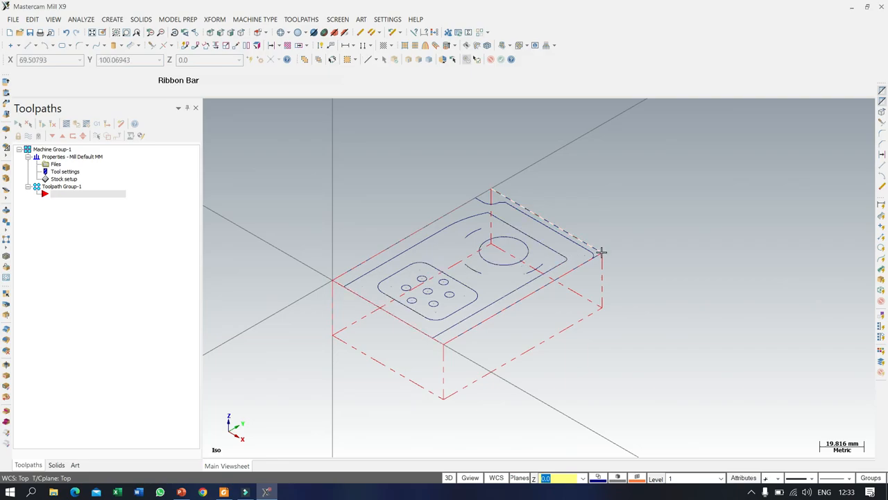
scroll(591, 257, up, 3)
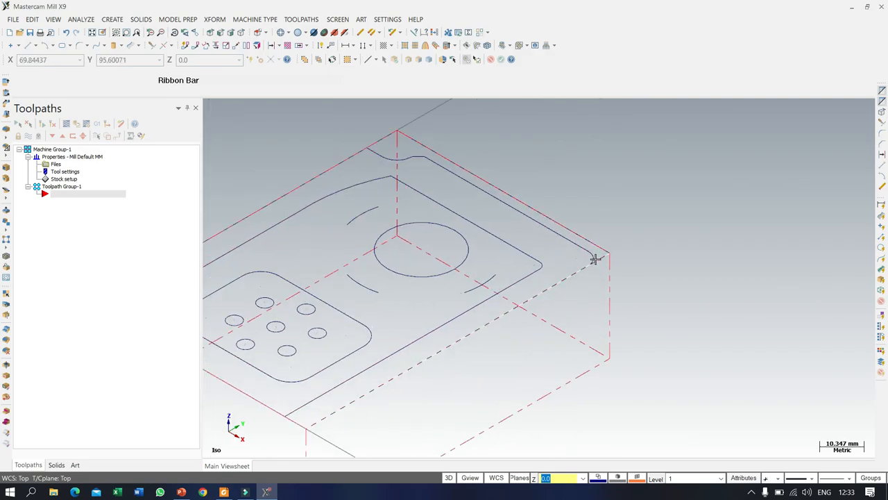
scroll(599, 269, up, 4)
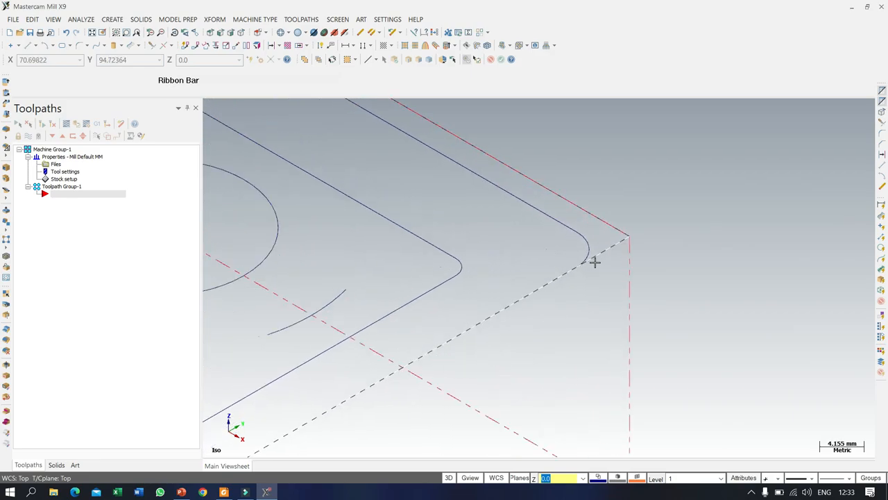
scroll(594, 272, down, 6)
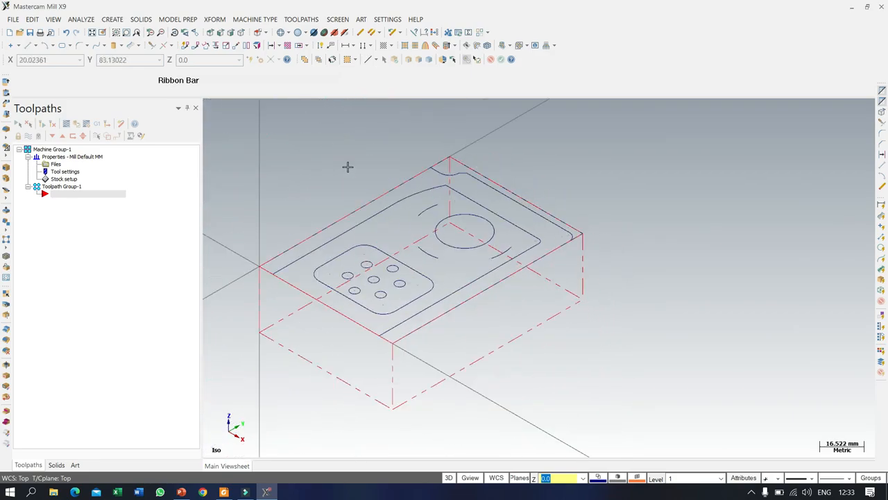
scroll(605, 204, down, 2)
drag(306, 149, 698, 347)
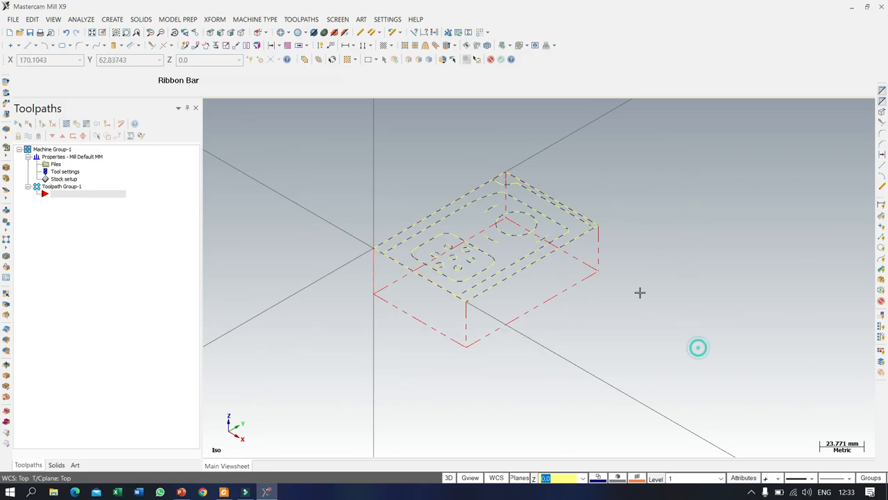
click(171, 46)
click(197, 103)
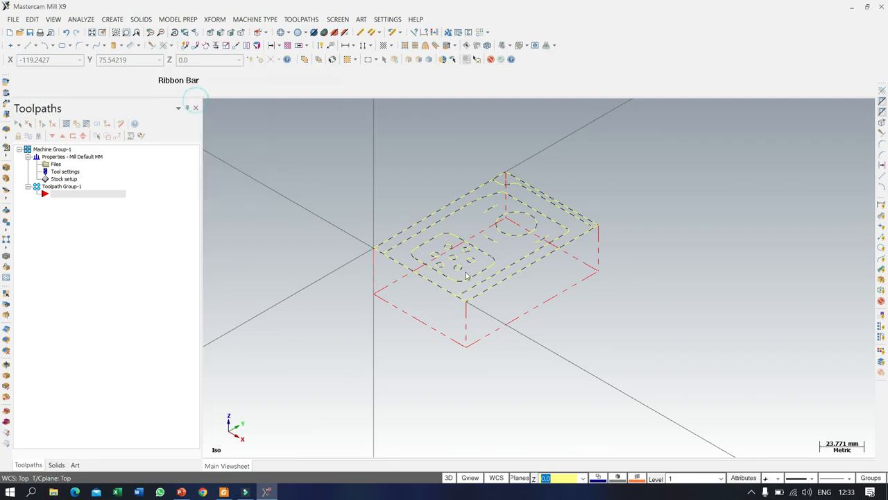
scroll(591, 240, up, 4)
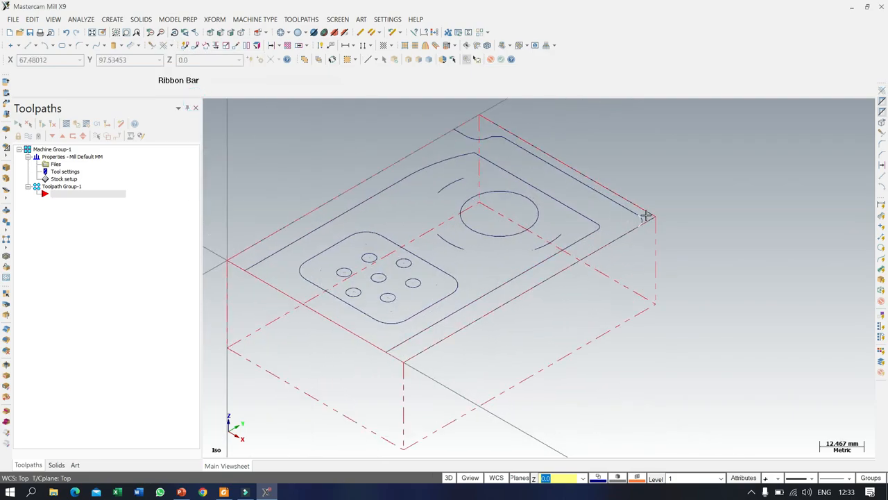
scroll(480, 303, down, 3)
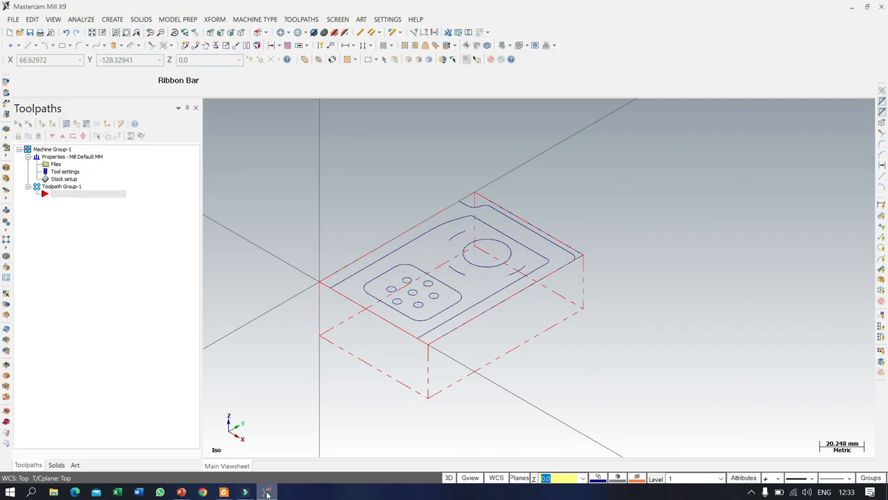
Switch to the PDF drawing in Foxit PDF Reader, examine the pocket's size and depth dimensions, and return to Mastercam.
click(223, 492)
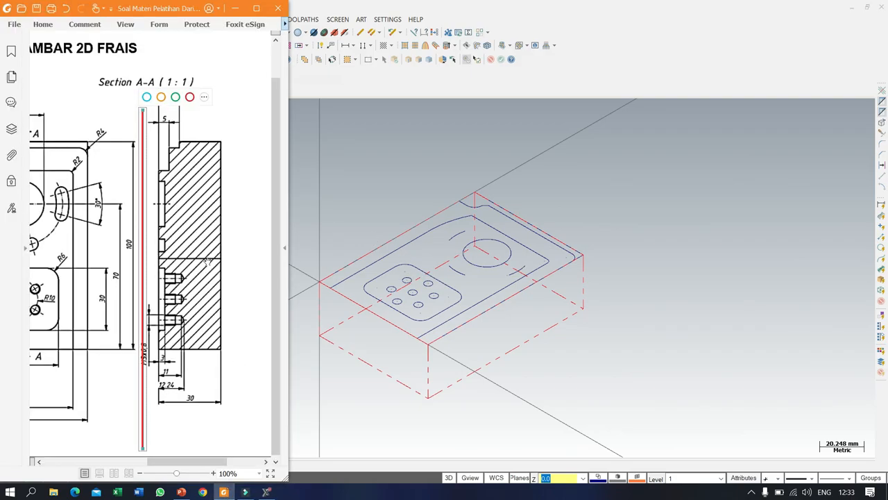
mouse_move(83, 240)
mouse_down()
mouse_move(182, 230)
mouse_move(143, 229)
mouse_up()
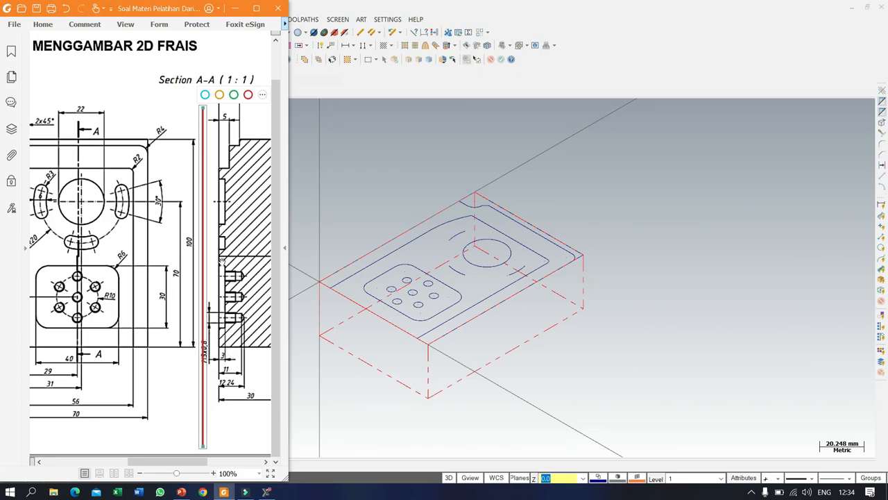
click(329, 201)
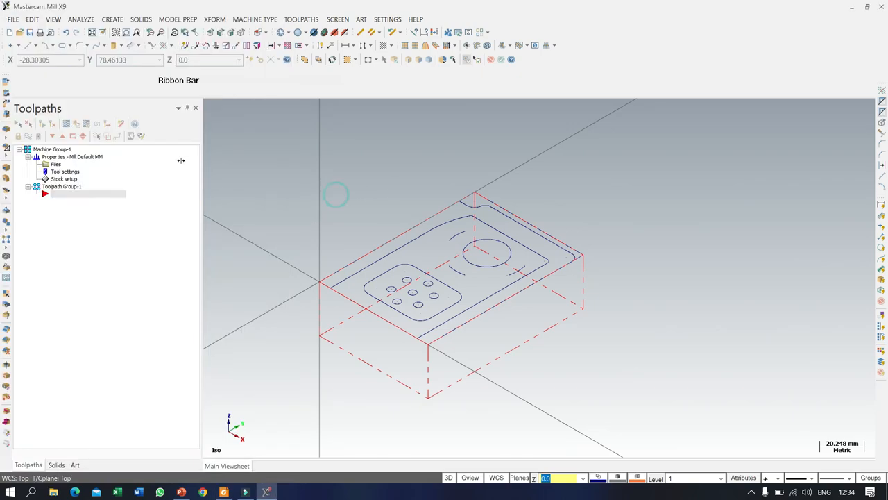
Create a Pocket toolpath with NC name T, chaining the rounded rectangle around the seven holes.
right_click(76, 194)
click(119, 202)
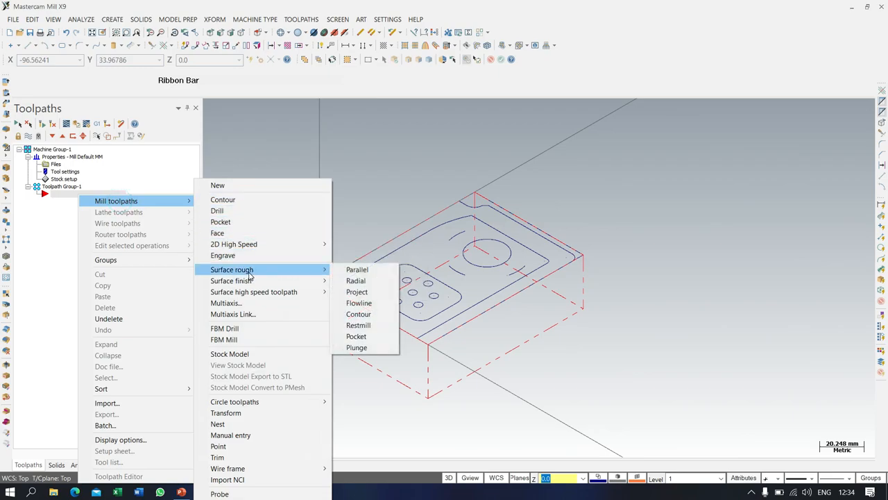
click(236, 232)
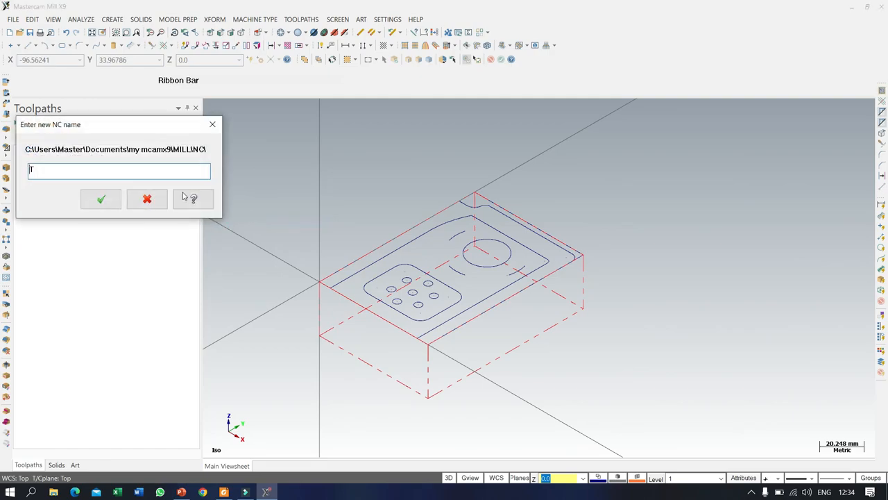
click(99, 199)
scroll(485, 243, down, 2)
scroll(481, 270, up, 4)
click(412, 258)
click(98, 393)
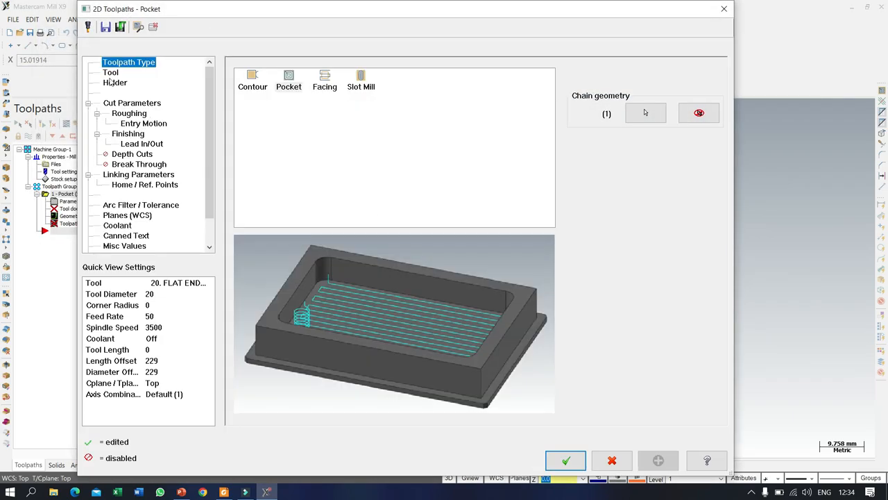
Assign the 6 mm flat endmill from the tool library to the pocket toolpath.
click(110, 73)
click(291, 300)
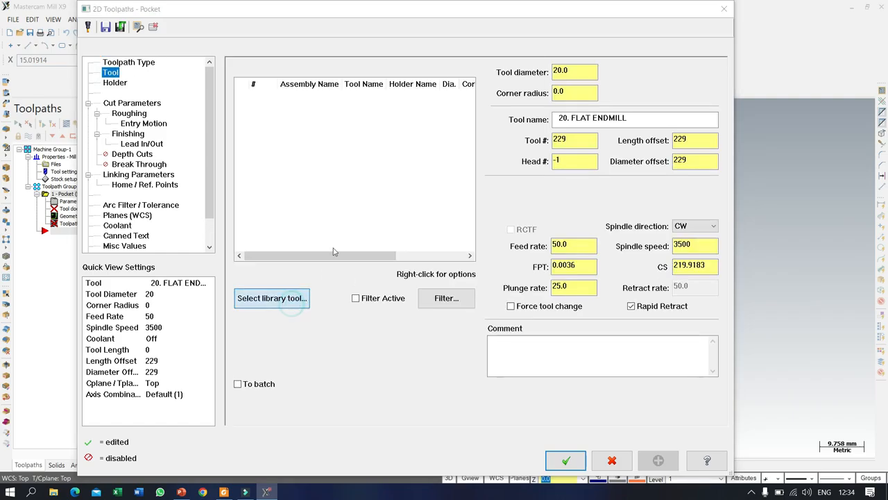
click(598, 227)
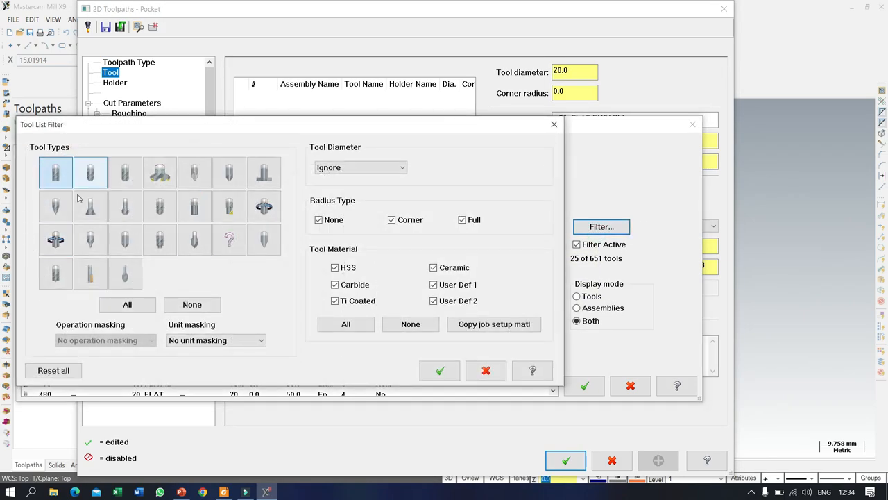
click(490, 372)
click(144, 238)
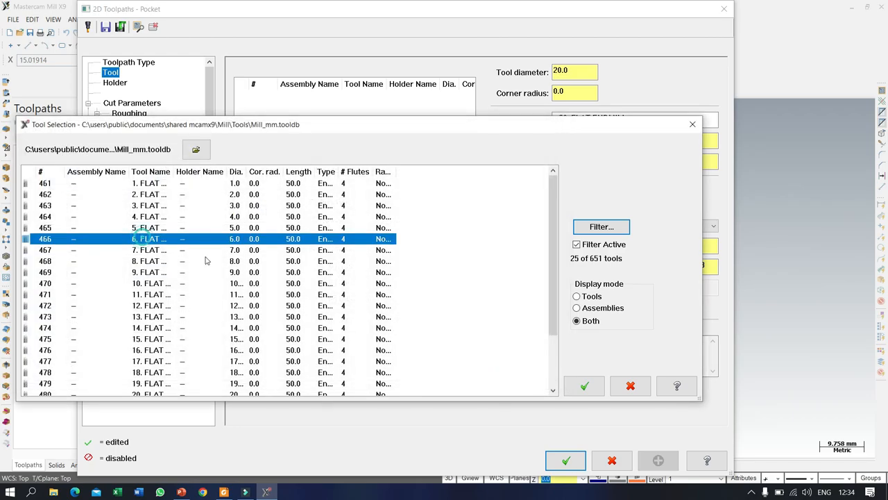
click(585, 386)
Set the endmill's feed rate to 700, spindle speed to 4000 and plunge rate to 70.
double_click(561, 245)
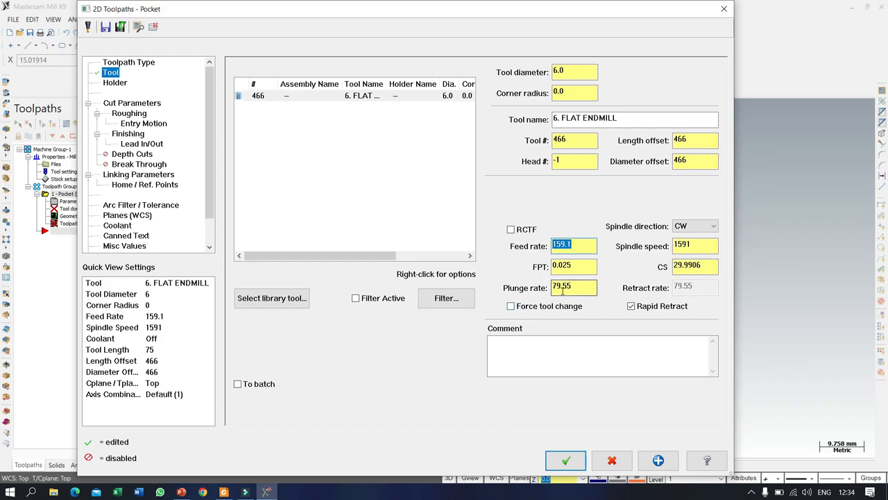
double_click(694, 245)
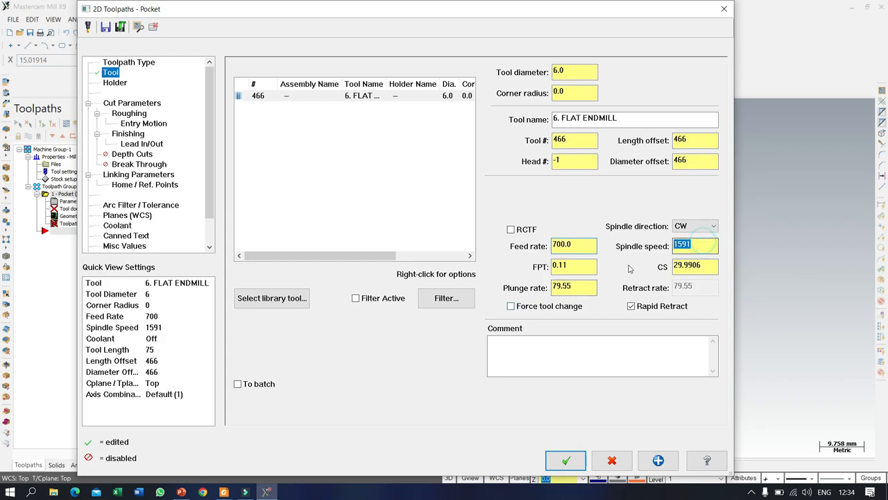
text(4000)
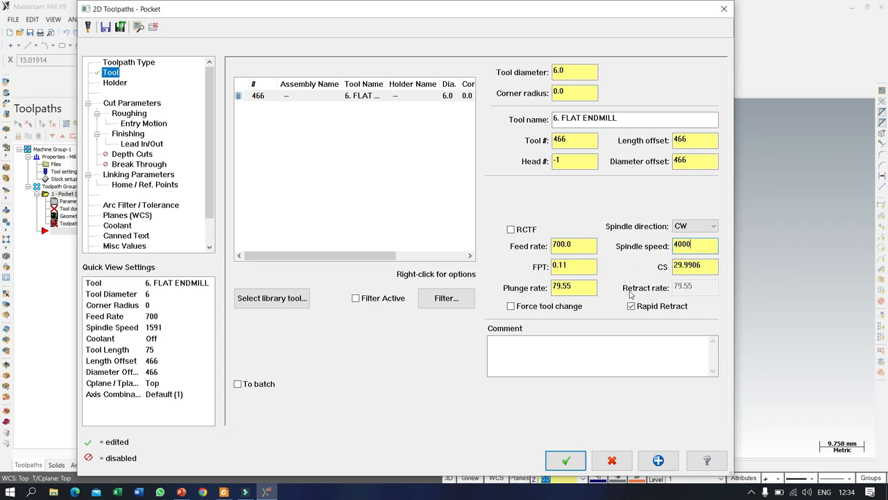
double_click(578, 286)
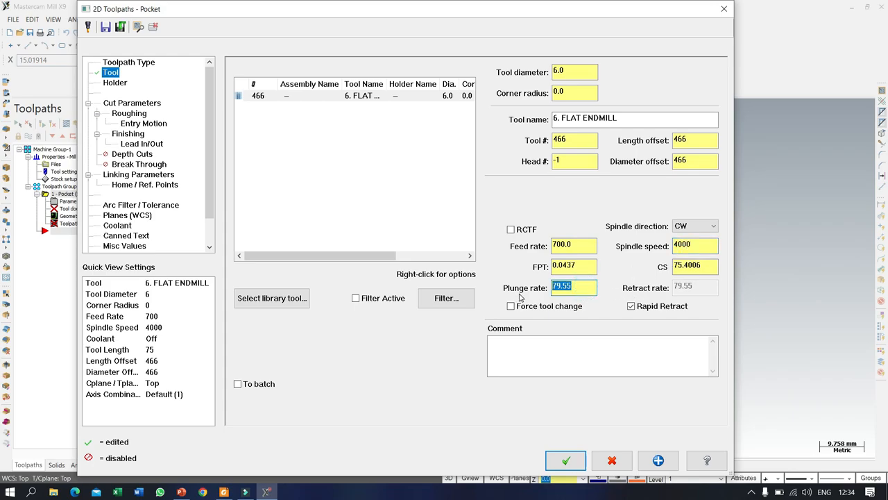
text(70)
double_click(583, 268)
Keep the Standard pocket type and set the stock to leave on walls and floors to 0.
click(139, 104)
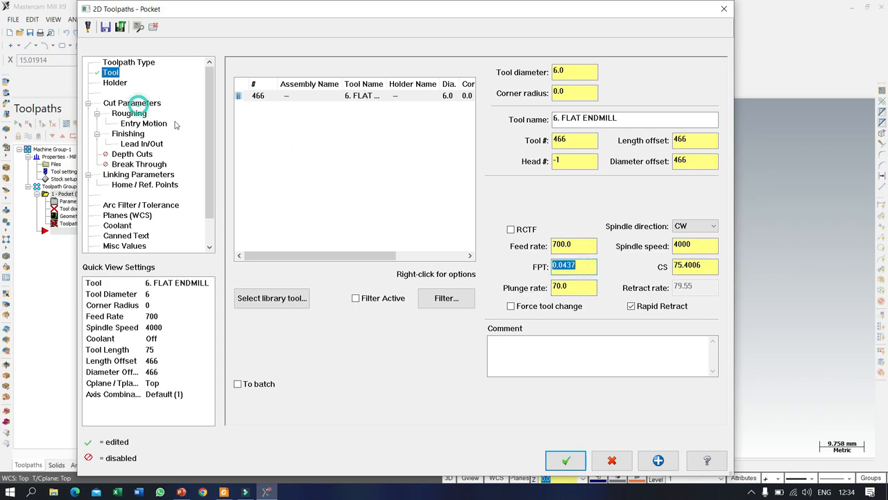
click(609, 97)
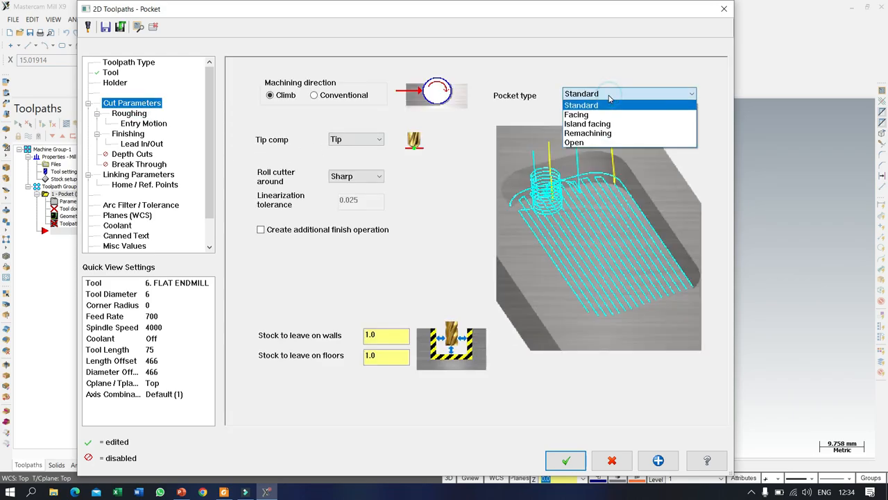
click(482, 238)
double_click(386, 335)
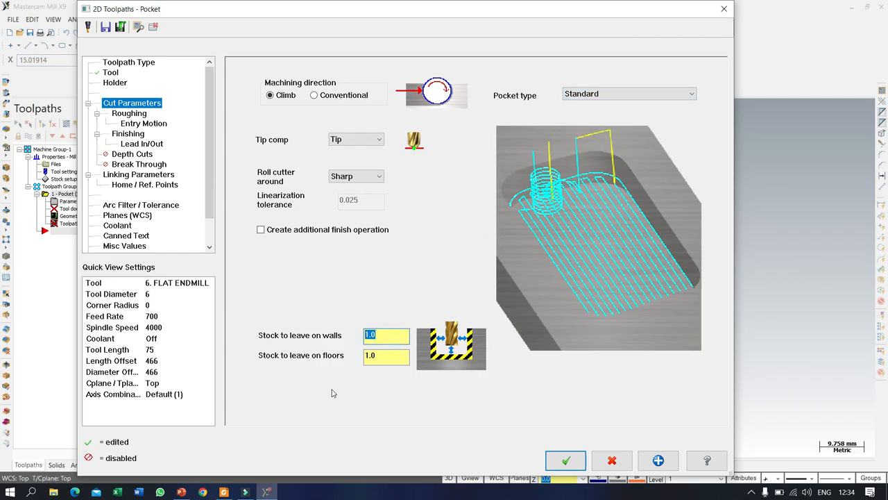
text(0)
key(Tab)
text(0)
key(Tab)
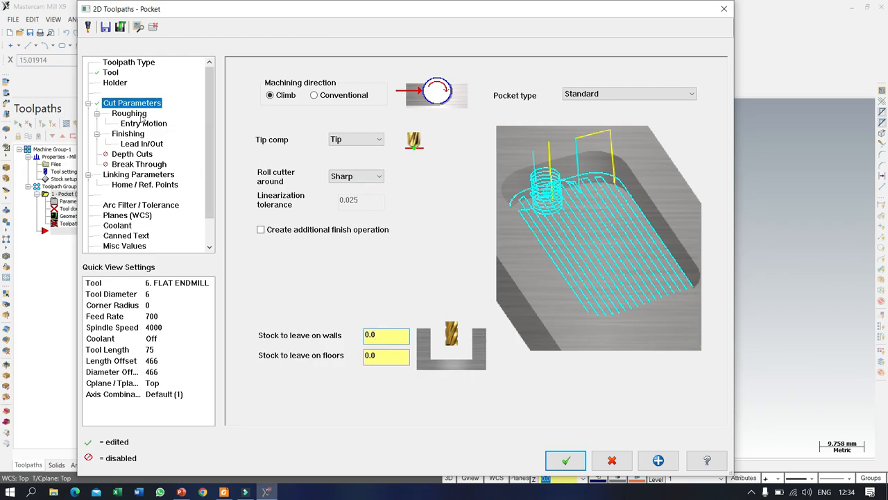
Set the pocket's roughing method to Zigzag and turn the entry motion off.
click(138, 114)
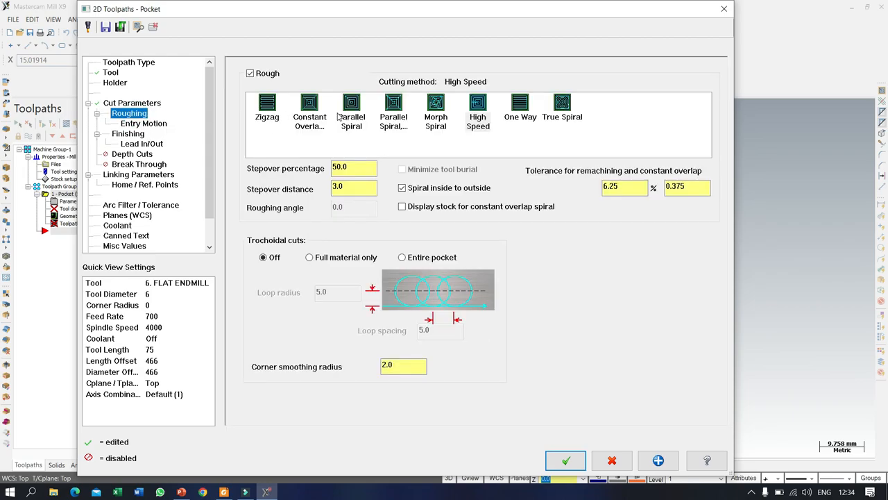
click(267, 110)
click(144, 122)
click(263, 73)
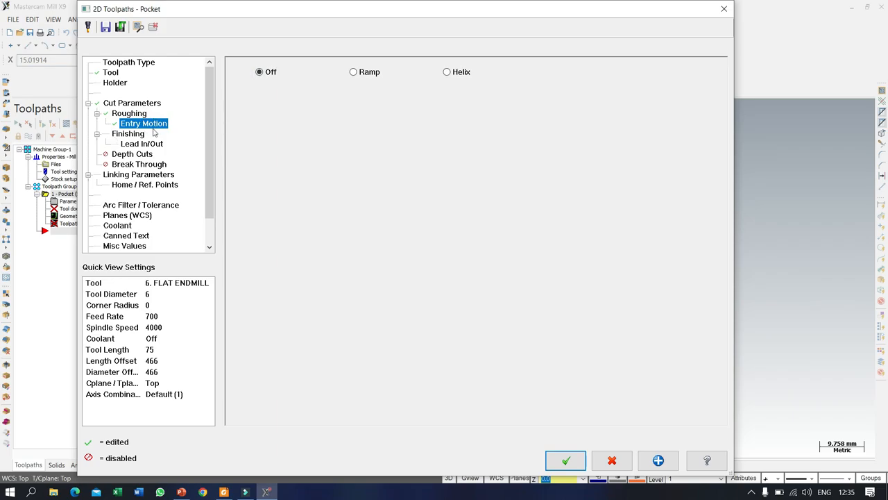
click(447, 72)
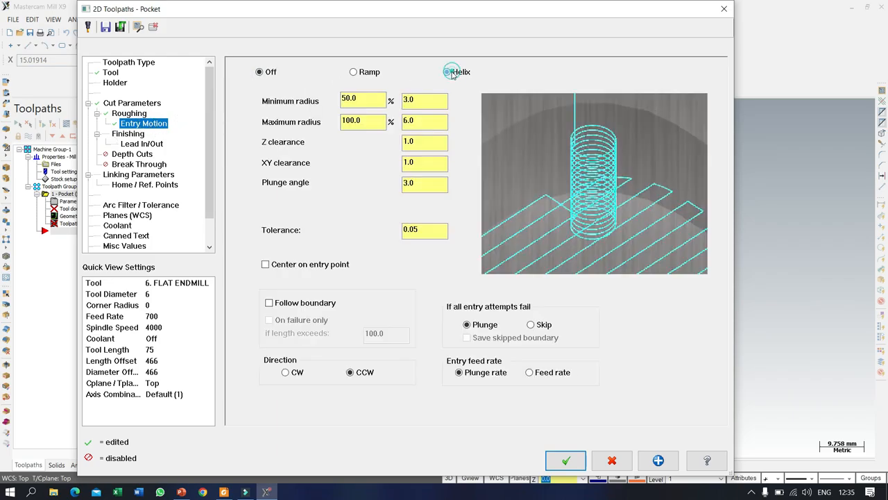
click(353, 71)
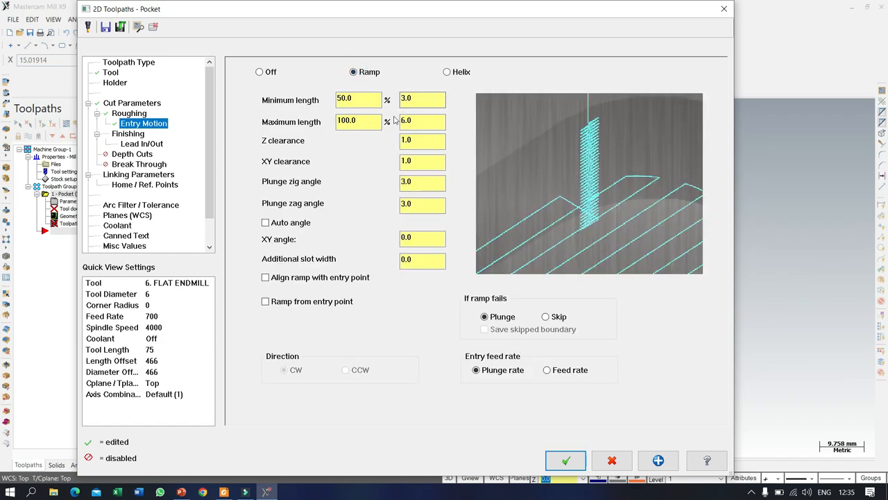
click(260, 71)
Turn off lead in/out for the pocket's finishing pass, leave depth cuts disabled and accept the toolpath parameters.
click(127, 134)
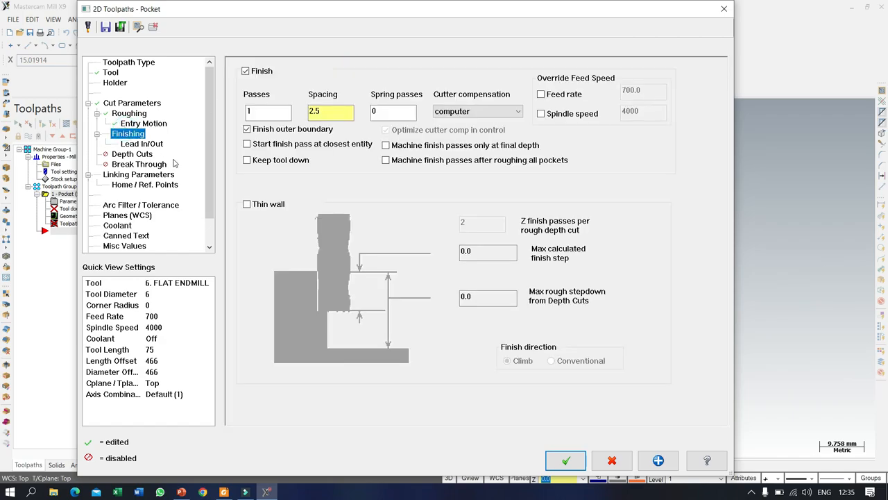
click(165, 144)
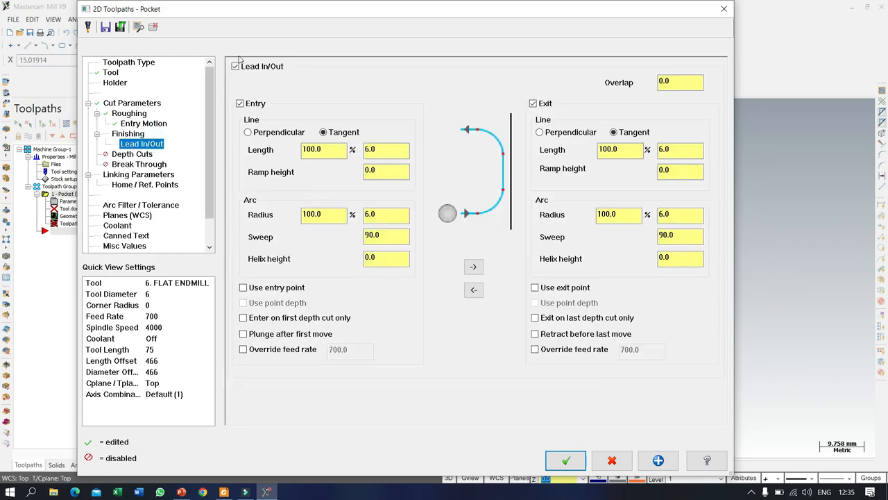
click(246, 65)
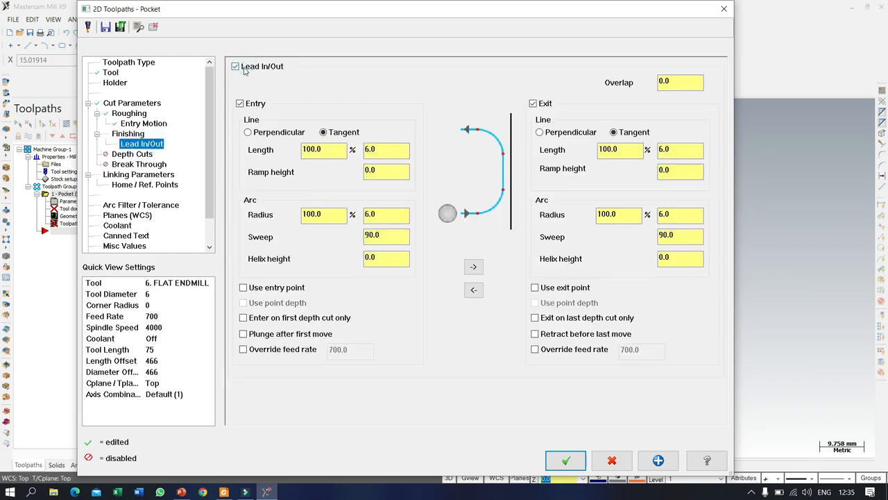
click(141, 134)
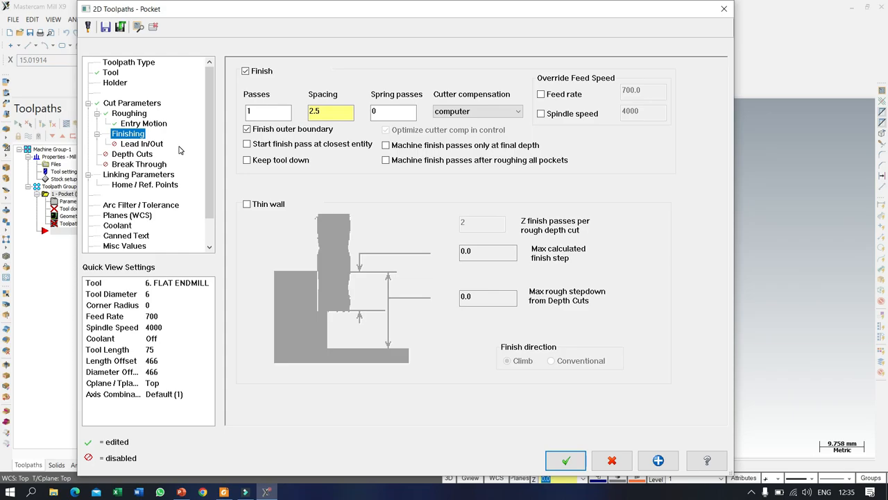
click(147, 154)
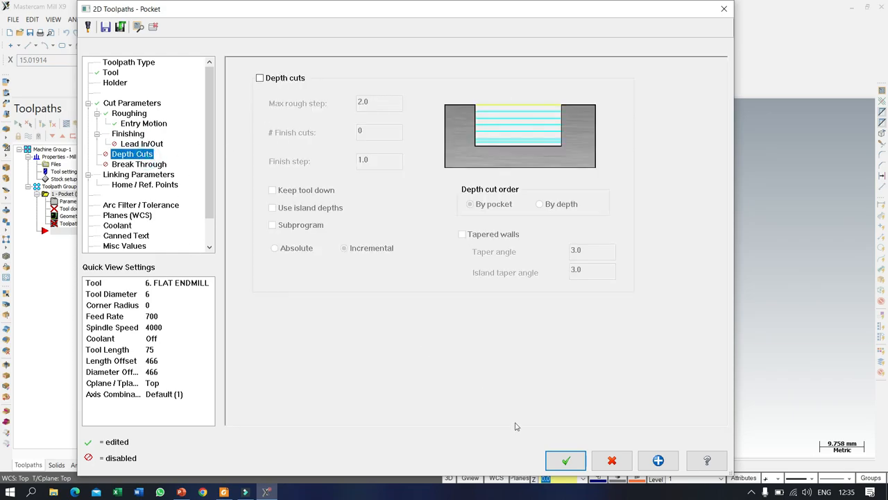
click(566, 460)
middle_drag(521, 260, 367, 345)
Set the pocket's linking parameters to absolute values: retract 10, feed plane 5 and depth -3.
click(66, 201)
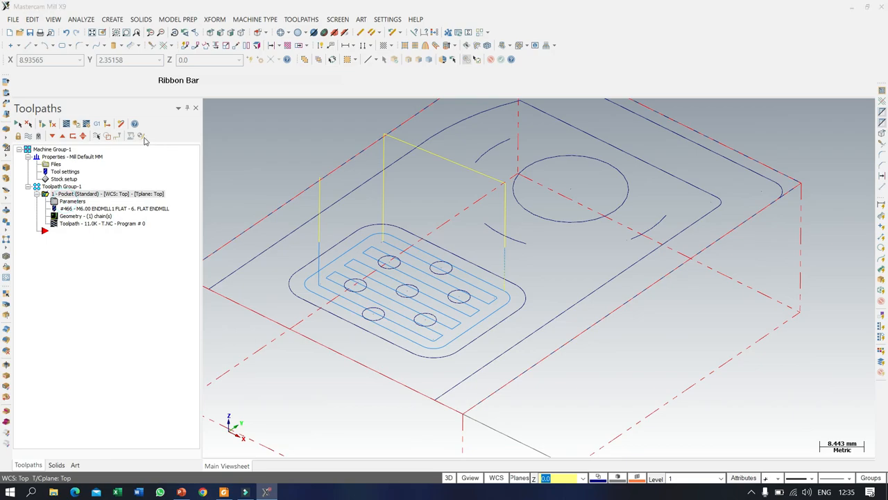
click(134, 176)
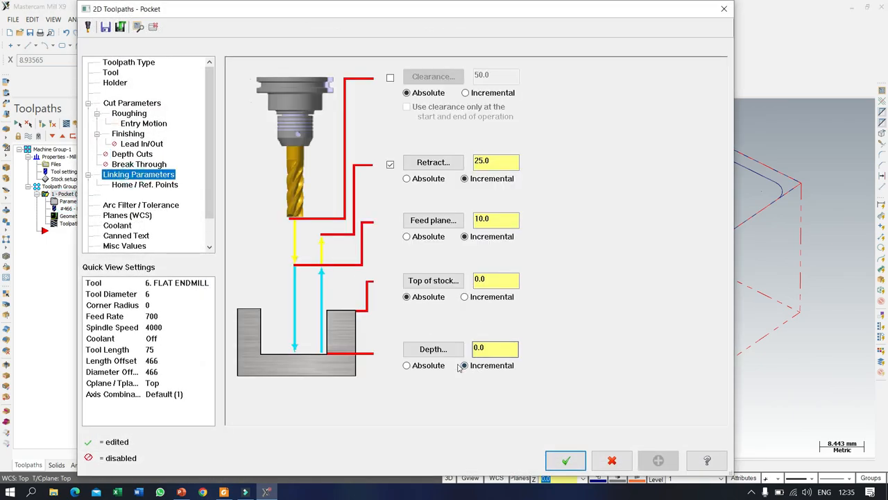
click(408, 365)
click(408, 236)
click(407, 179)
double_click(490, 162)
text(10)
click(498, 220)
text(5.0)
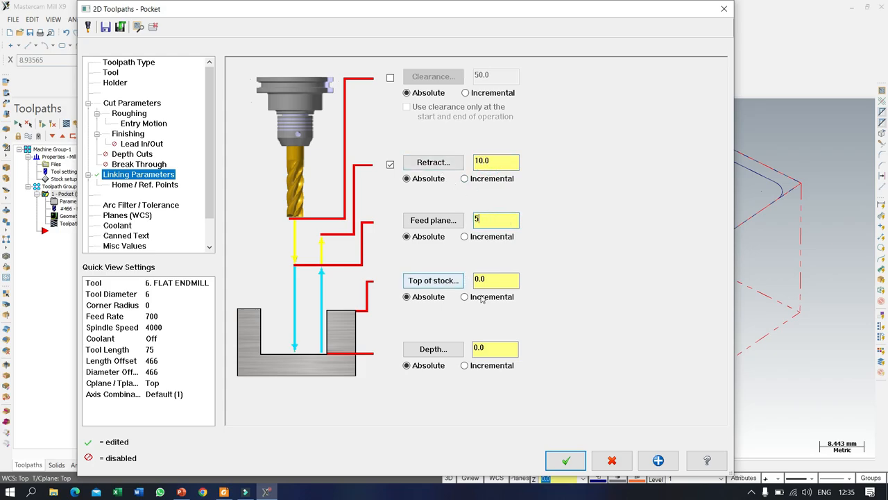
click(497, 348)
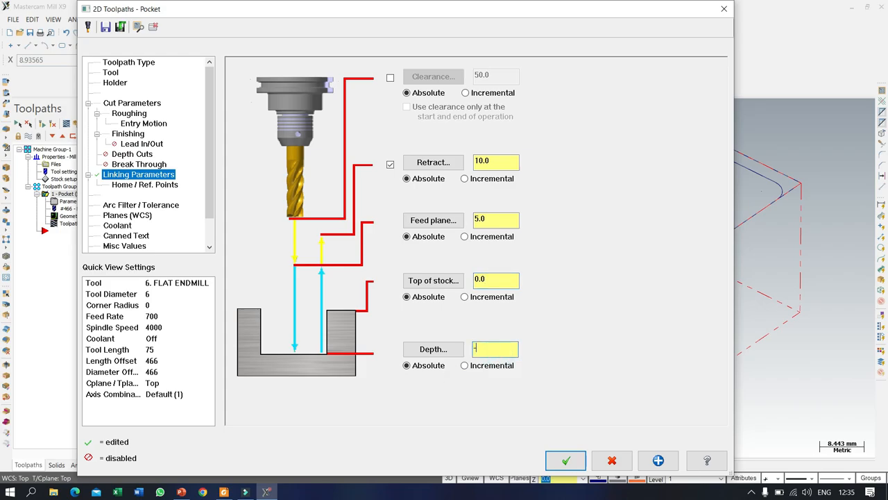
click(565, 460)
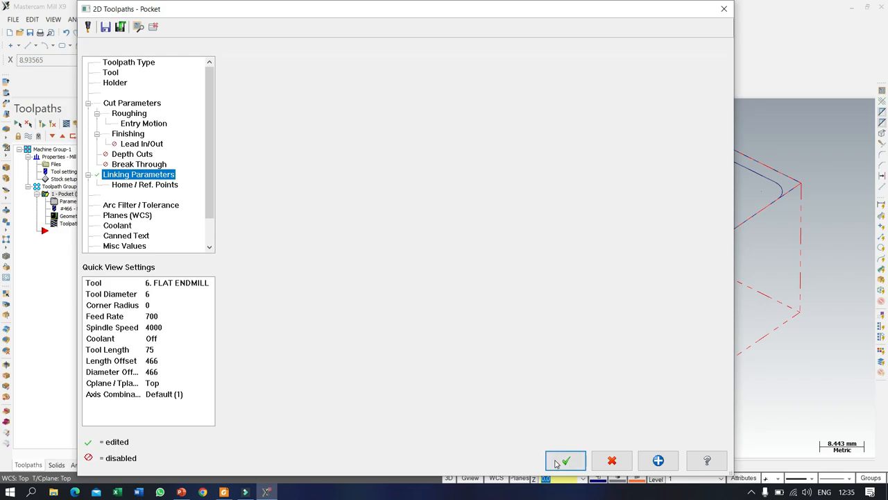
Regenerate the rectangular pocket's toolpath with the new linking values and inspect it in the model.
click(40, 127)
scroll(489, 278, down, 2)
scroll(458, 303, up, 3)
mouse_move(414, 329)
middle_down()
mouse_move(412, 291)
mouse_move(412, 347)
mouse_move(405, 327)
middle_up()
scroll(364, 323, down, 3)
scroll(579, 224, up, 3)
scroll(555, 229, down, 1)
mouse_move(525, 283)
middle_down()
mouse_move(516, 262)
mouse_move(522, 284)
middle_up()
Duplicate the Pocket (Standard) operation at the end of the same toolpath group.
right_click(77, 236)
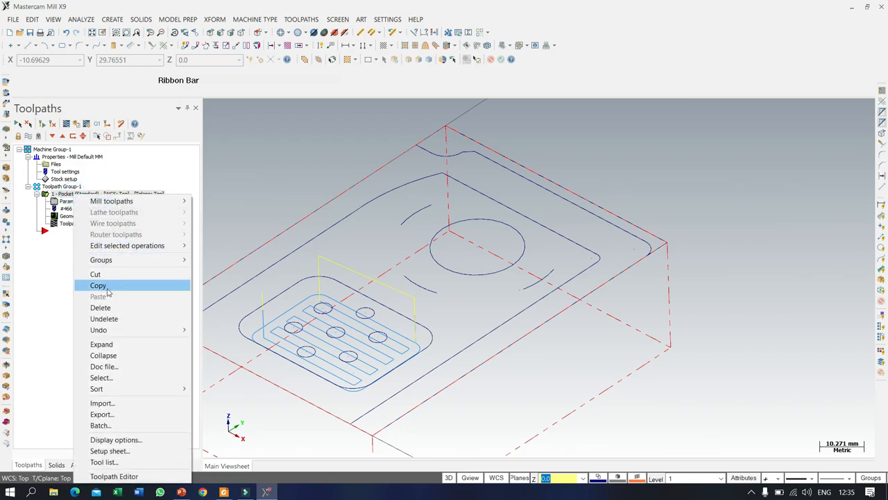
click(112, 285)
click(69, 225)
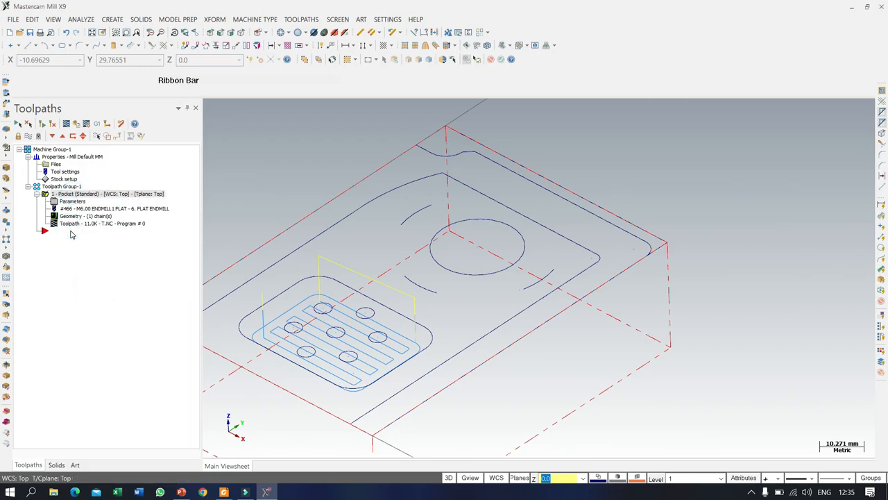
click(185, 125)
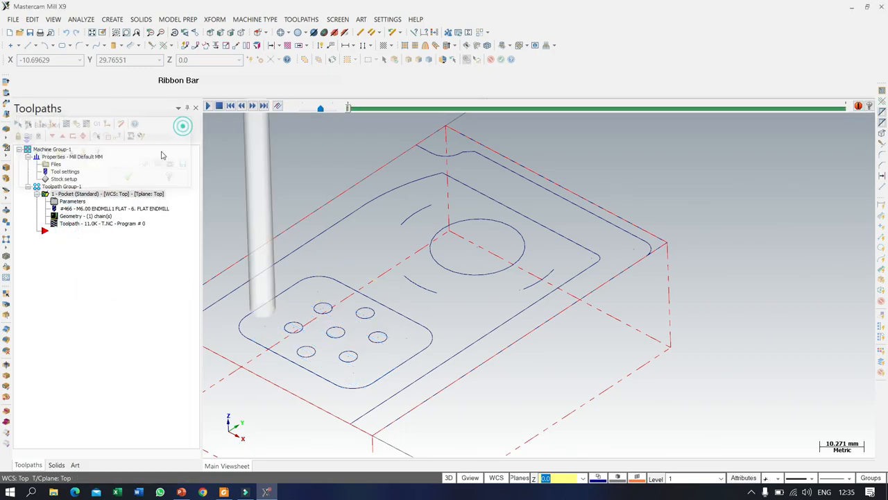
click(69, 234)
right_click(69, 234)
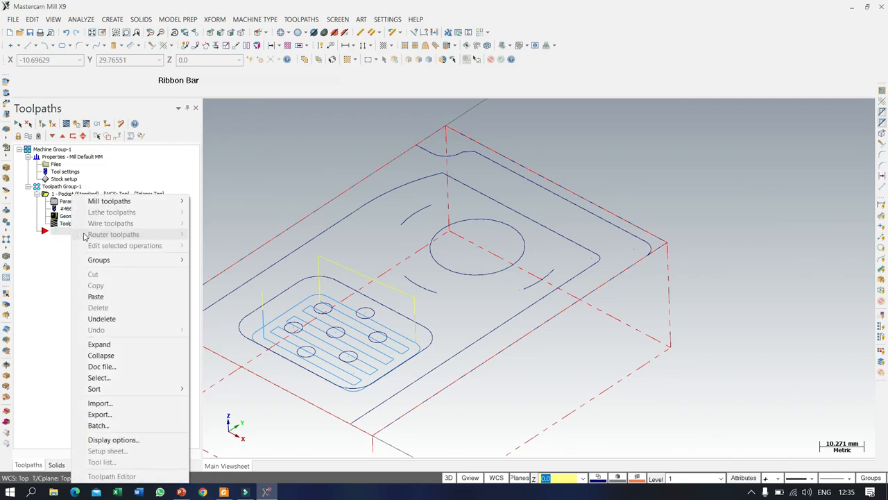
click(105, 296)
click(81, 234)
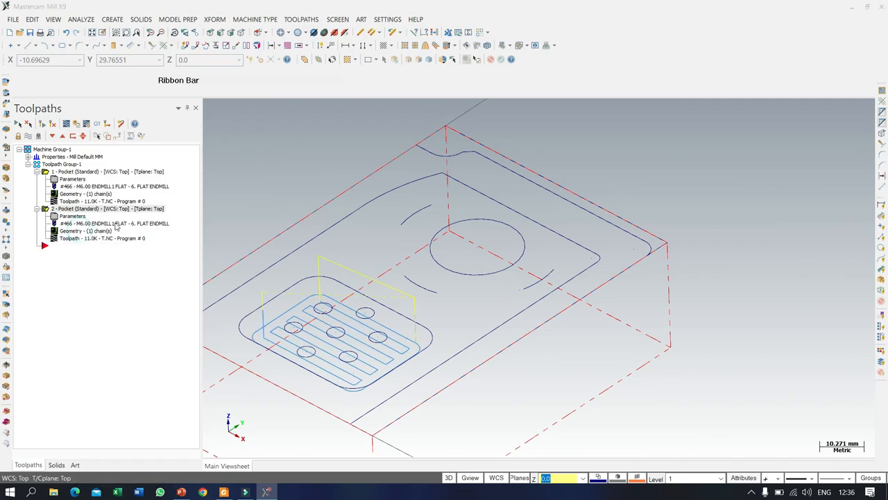
Rechain the duplicated pocket operation to the large circle instead of the rounded rectangle.
right_click(71, 169)
click(108, 161)
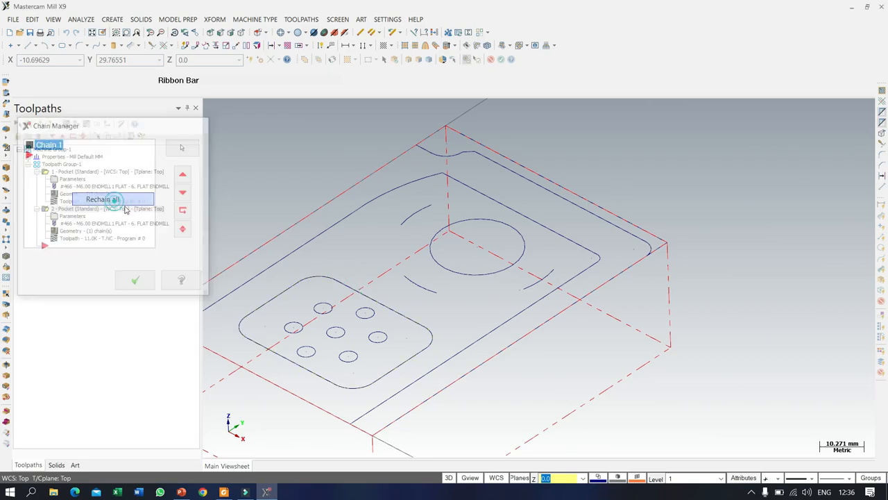
click(454, 223)
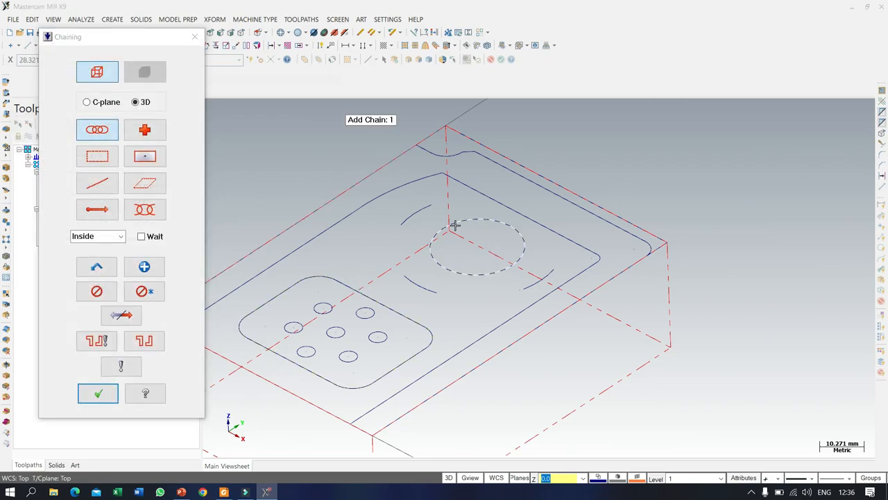
click(98, 393)
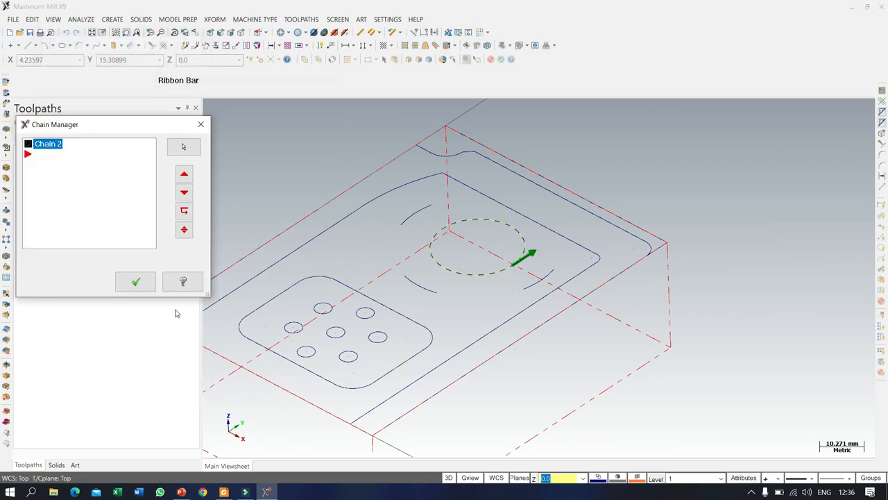
click(150, 280)
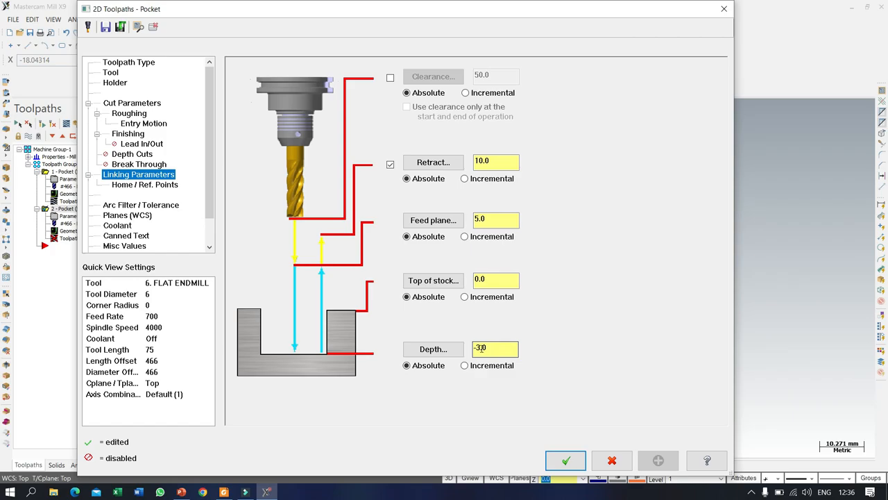
Change the circular pocket's depth and enable depth cuts with max rough step 3, finish step 0 and Keep tool down.
drag(481, 347, 499, 351)
click(141, 155)
click(296, 79)
double_click(381, 103)
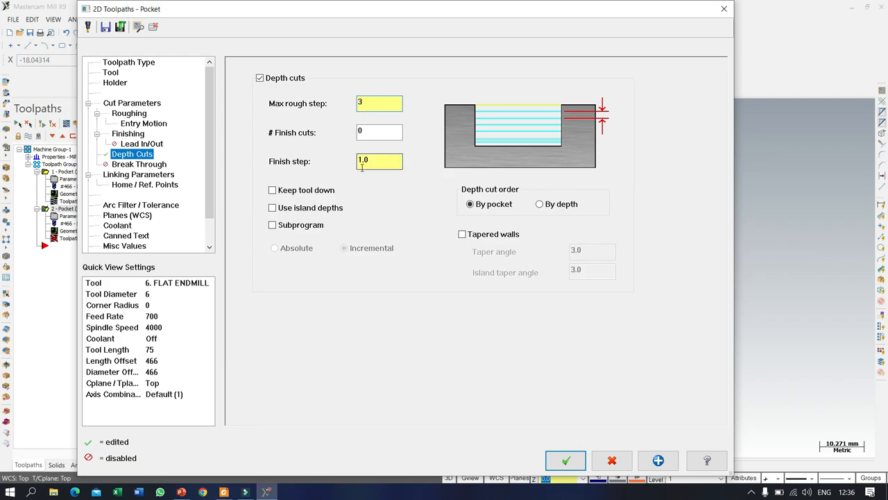
click(302, 190)
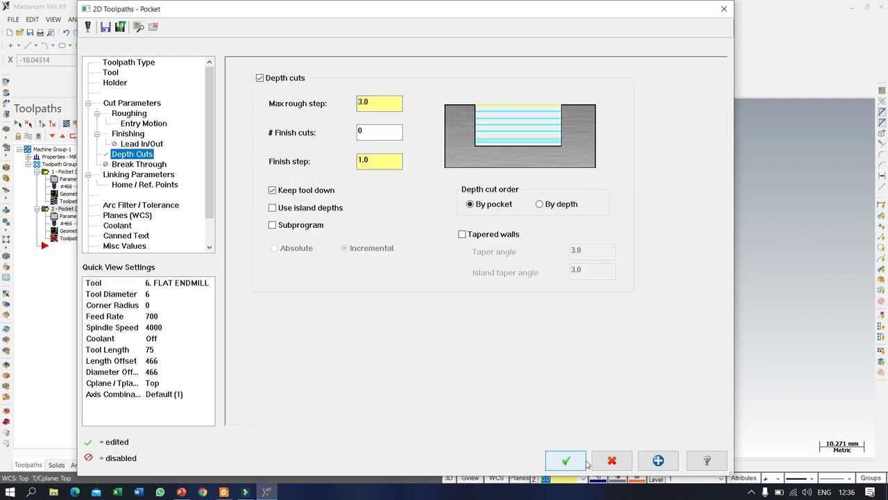
double_click(375, 161)
text(0)
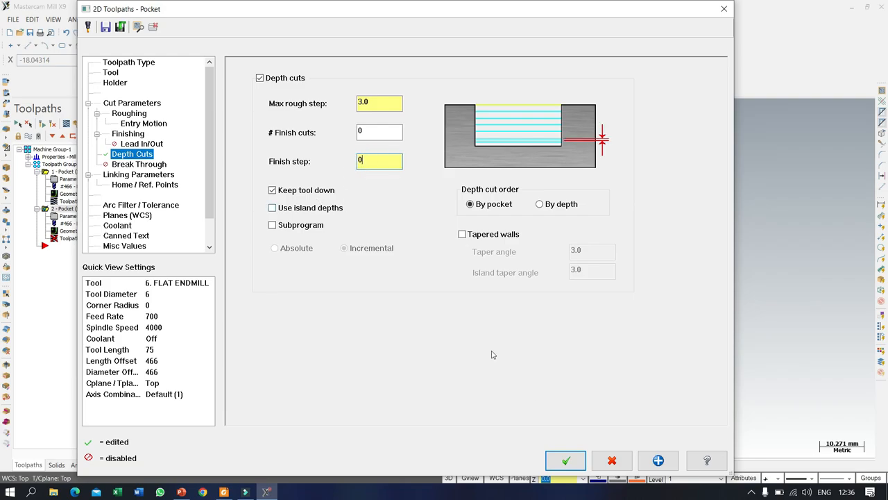
click(566, 461)
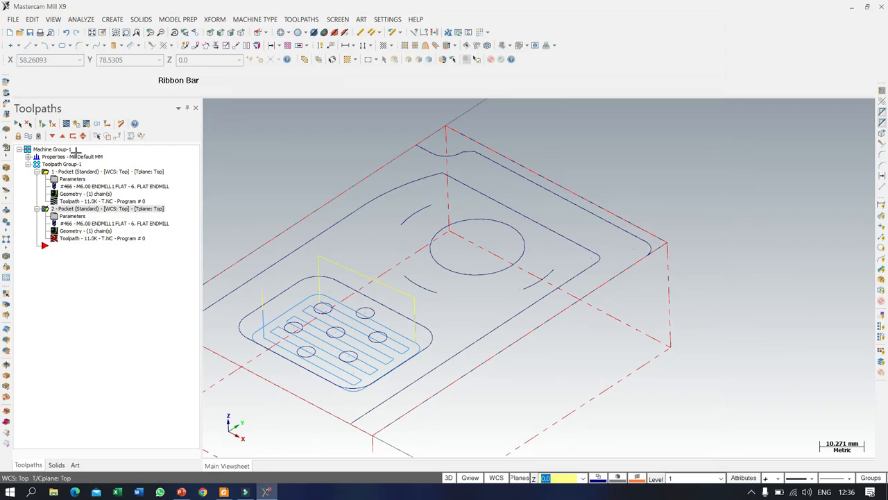
Regenerate the circular pocket's toolpath and inspect its depth passes in the model.
scroll(42, 124, down, 1)
click(42, 124)
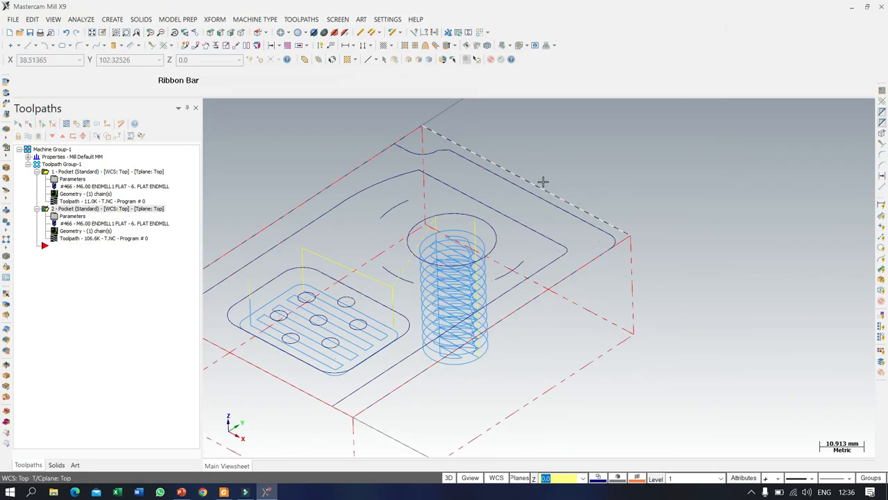
scroll(541, 183, down, 5)
scroll(510, 278, up, 4)
middle_drag(545, 353, 567, 357)
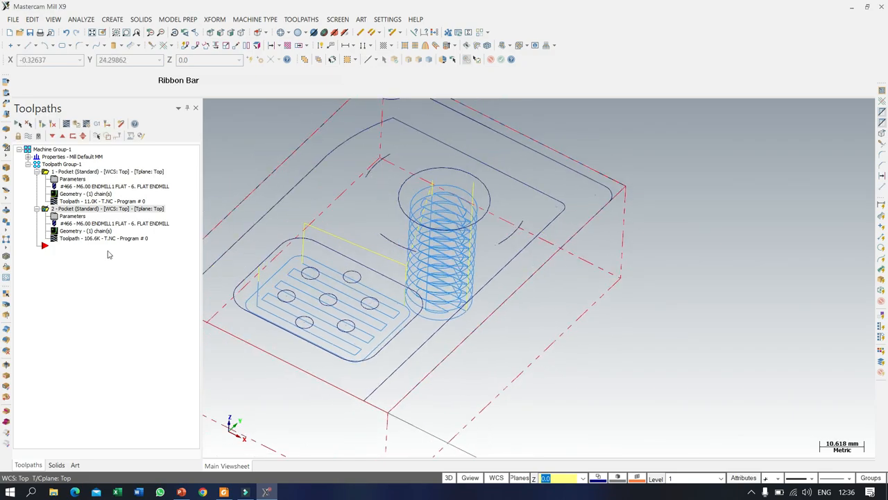
Create a Contour mill toolpath chained to the three slot arcs around the large circle.
right_click(82, 248)
mouse_move(124, 199)
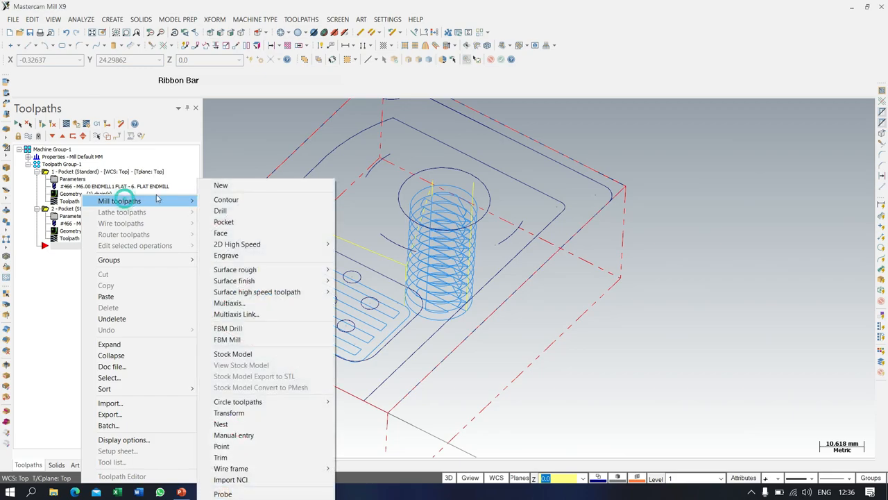
click(253, 200)
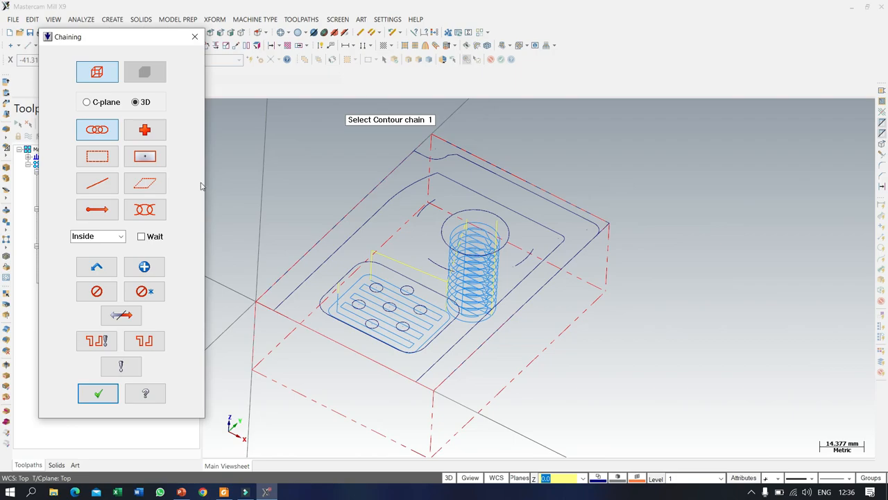
scroll(524, 246, up, 3)
click(530, 260)
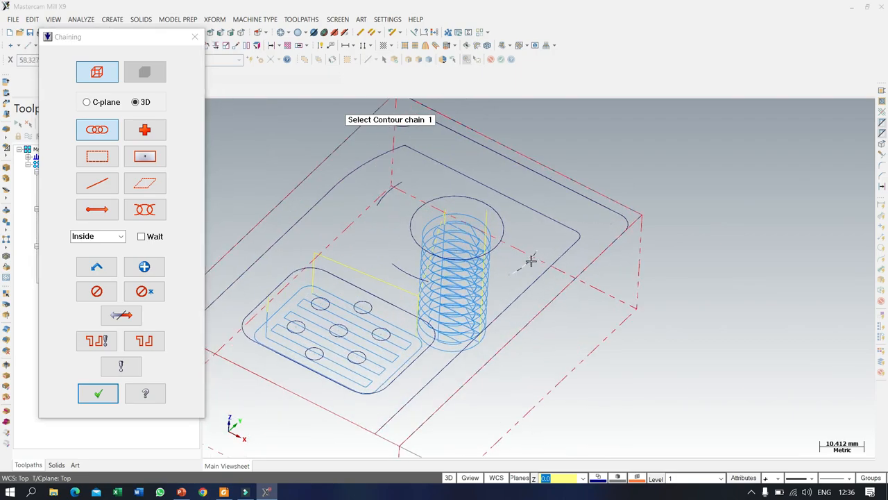
click(412, 275)
click(388, 191)
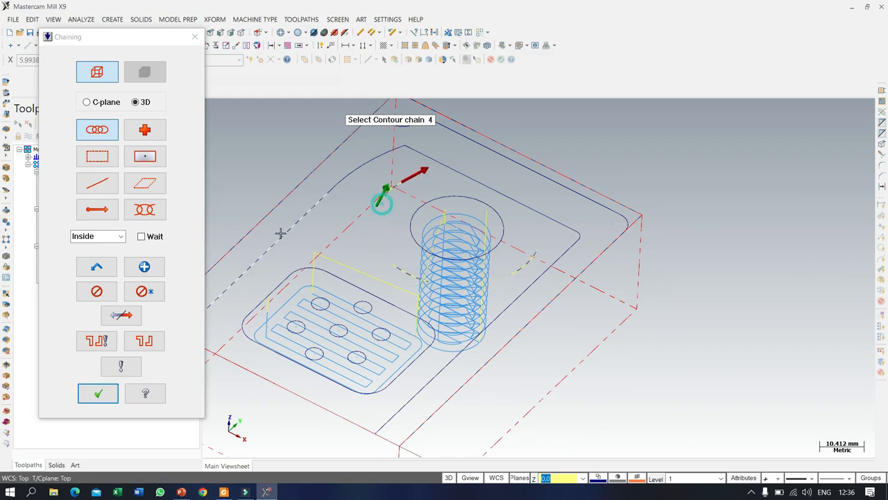
click(98, 393)
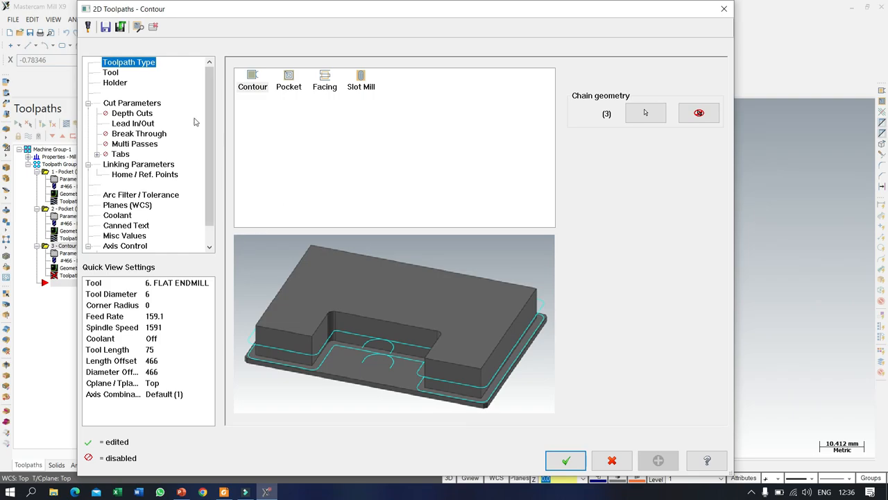
Set the contour toolpath's compensation type to Off and check the arc slots' dimensions in the PDF drawing.
click(154, 104)
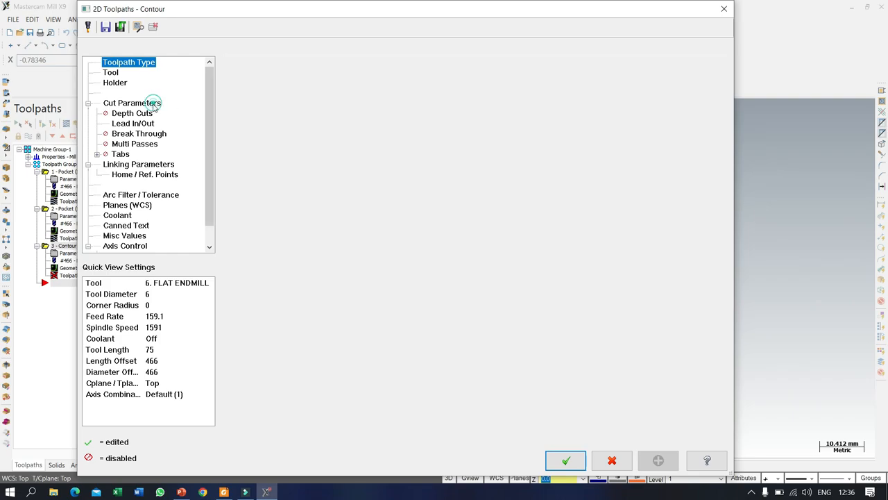
click(378, 116)
click(386, 88)
click(386, 87)
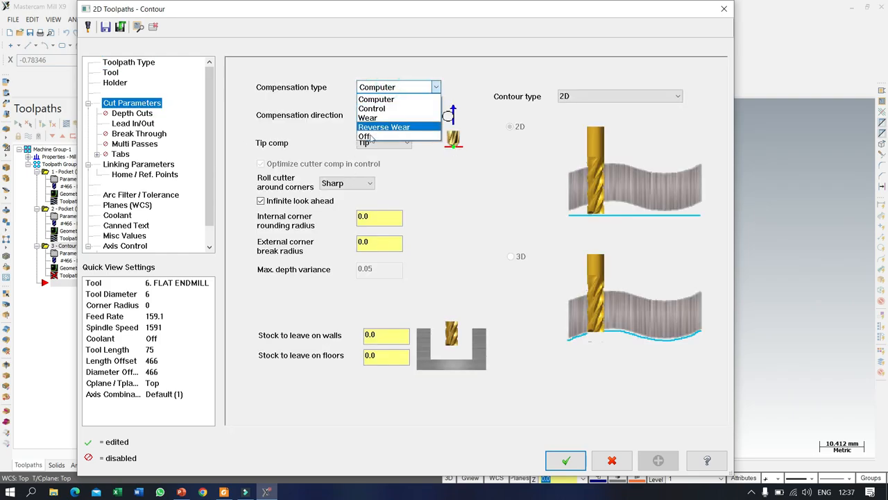
click(413, 136)
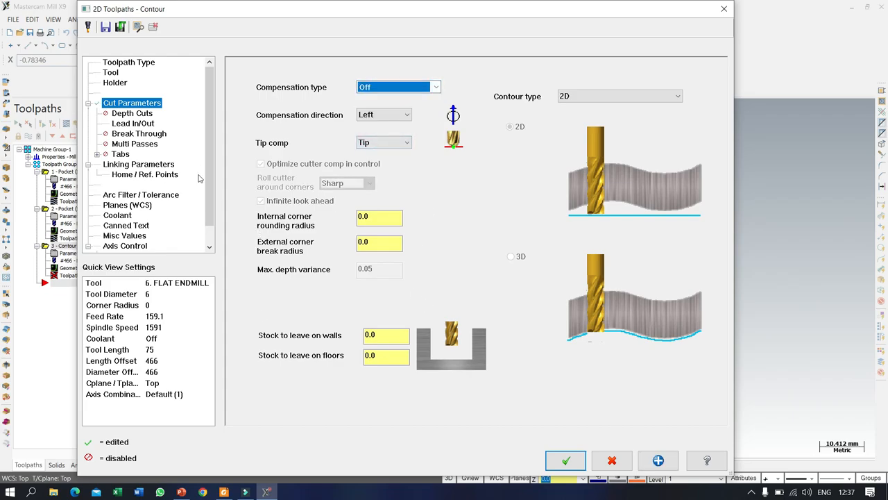
click(223, 491)
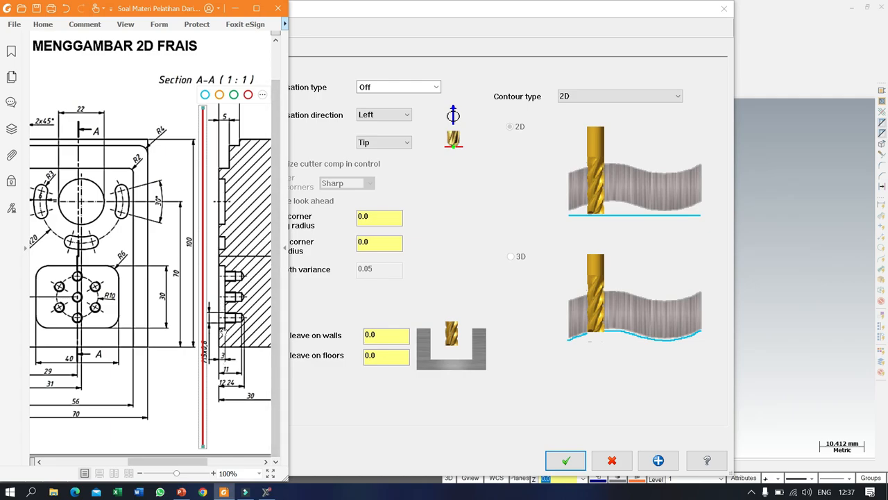
click(266, 492)
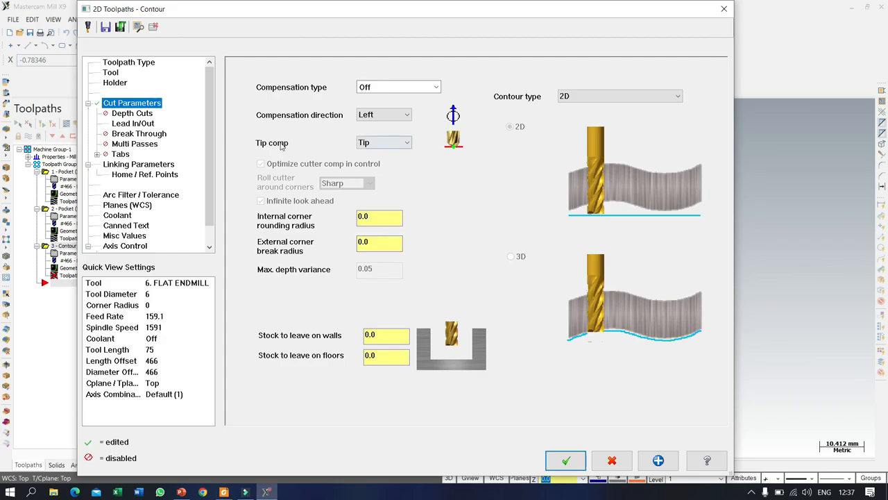
Set the contour's linking heights to Absolute, with retract 10 and feed plane 5, and enter a negative cutting depth.
click(136, 164)
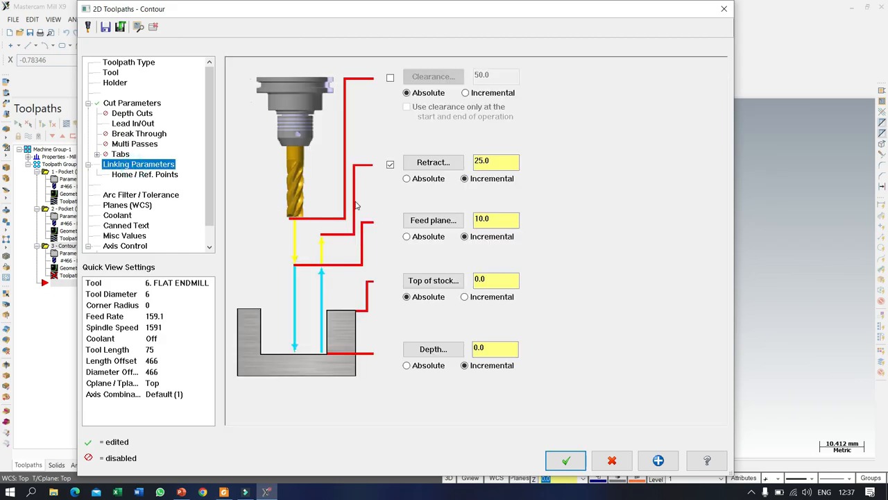
click(417, 365)
click(409, 236)
click(409, 179)
drag(499, 159, 437, 170)
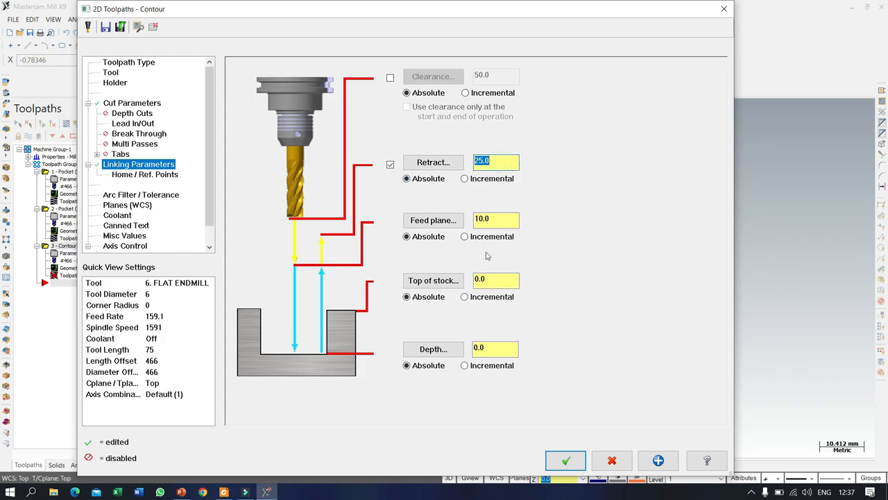
text(10)
double_click(503, 221)
text(5)
click(497, 277)
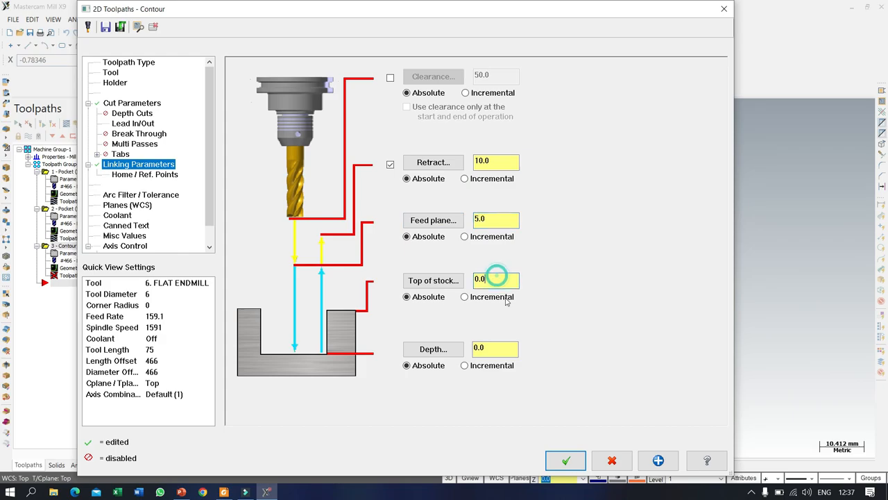
double_click(492, 347)
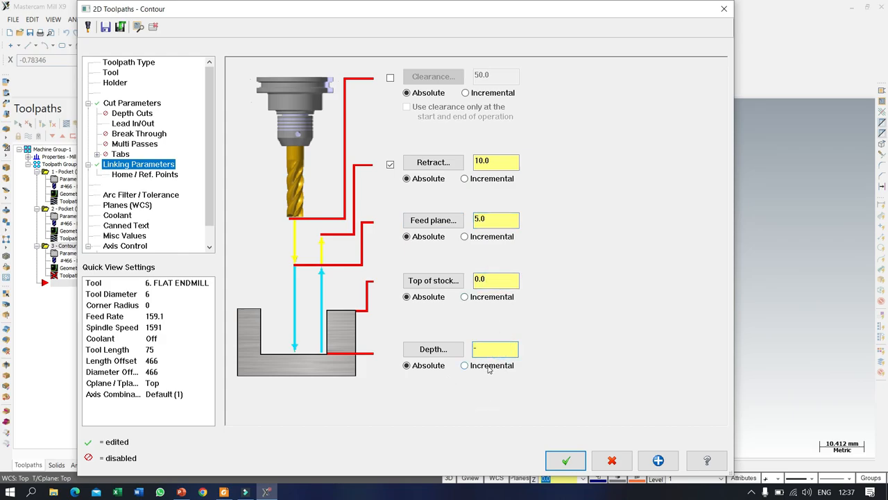
Disable Lead In/Out for the contour toolpath, leave multi passes off, then generate it and inspect the slot passes in the model.
click(137, 105)
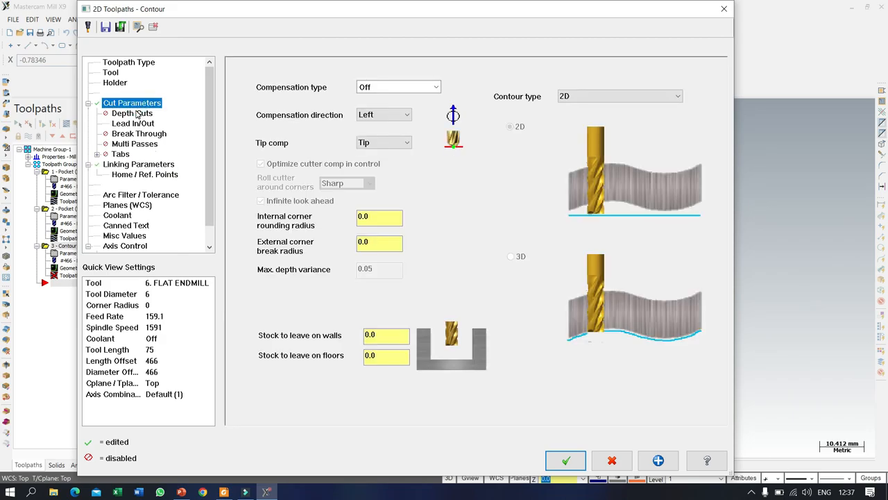
click(136, 113)
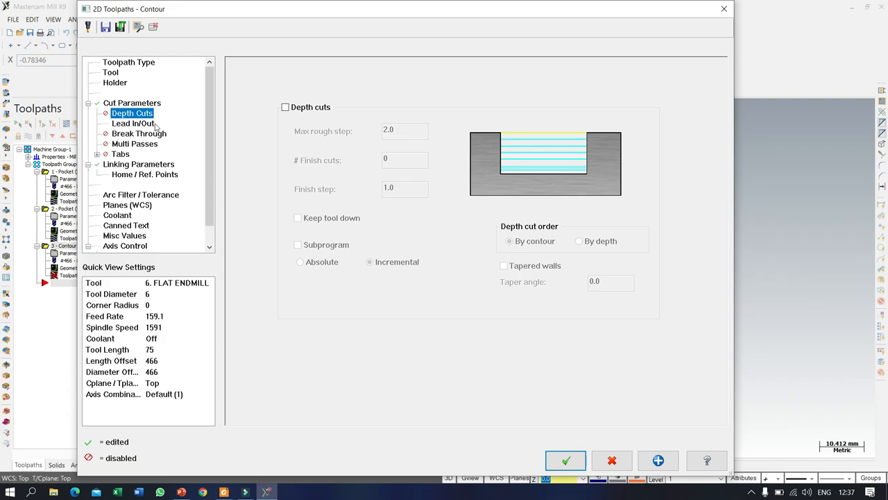
click(147, 124)
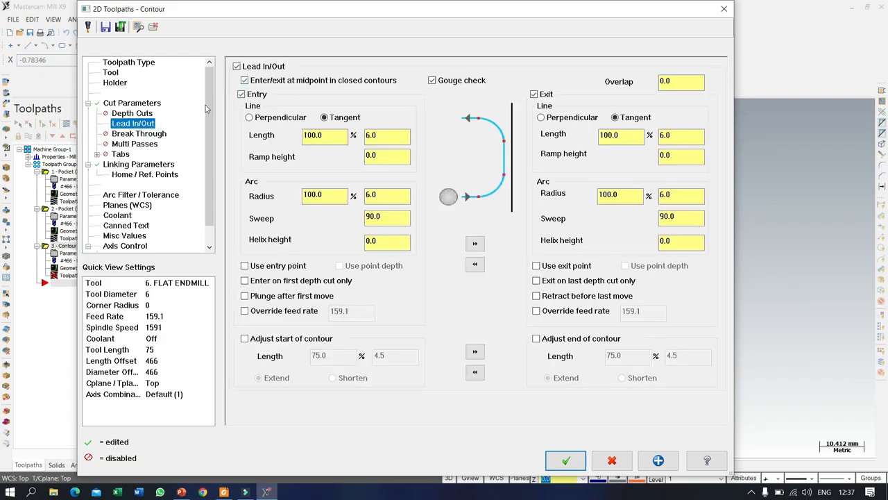
click(237, 66)
click(143, 133)
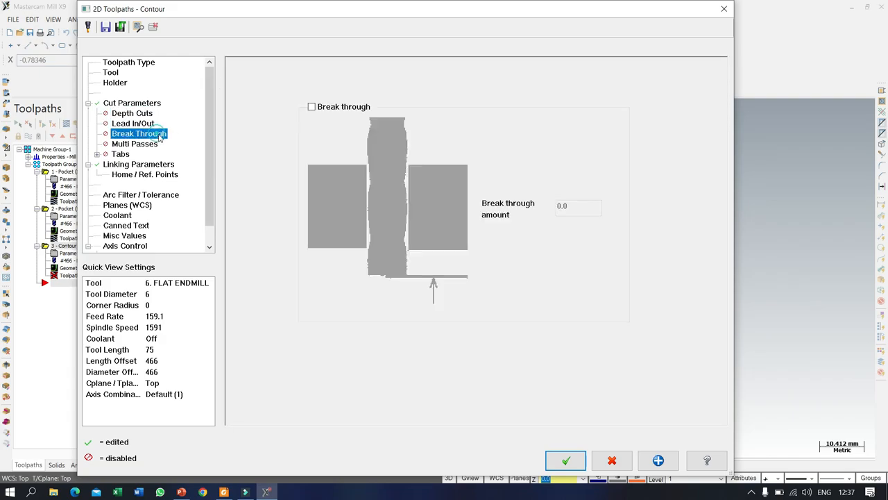
click(146, 145)
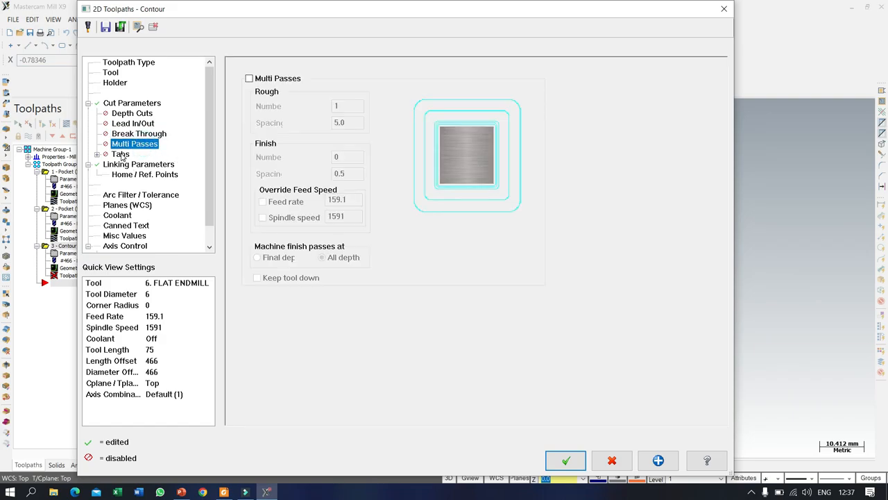
click(563, 459)
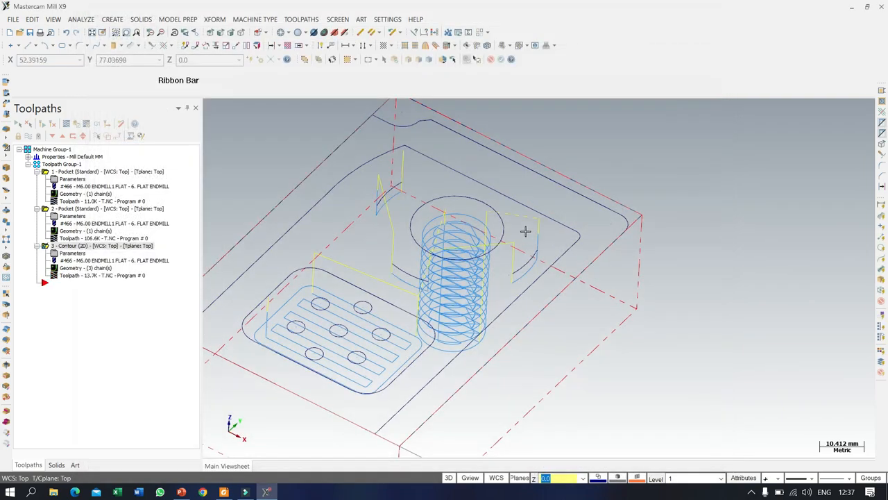
middle_drag(468, 259, 481, 311)
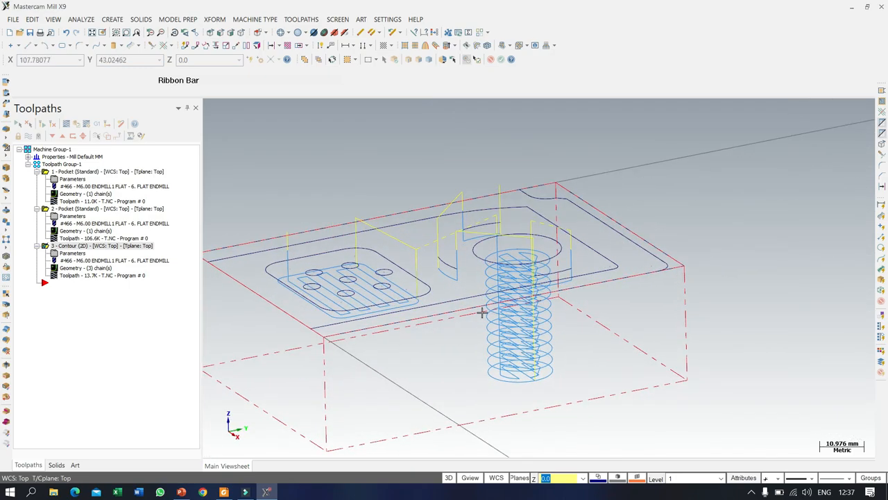
mouse_move(628, 280)
middle_down()
mouse_move(598, 316)
mouse_move(602, 369)
mouse_move(678, 351)
mouse_move(638, 360)
mouse_move(614, 279)
middle_up()
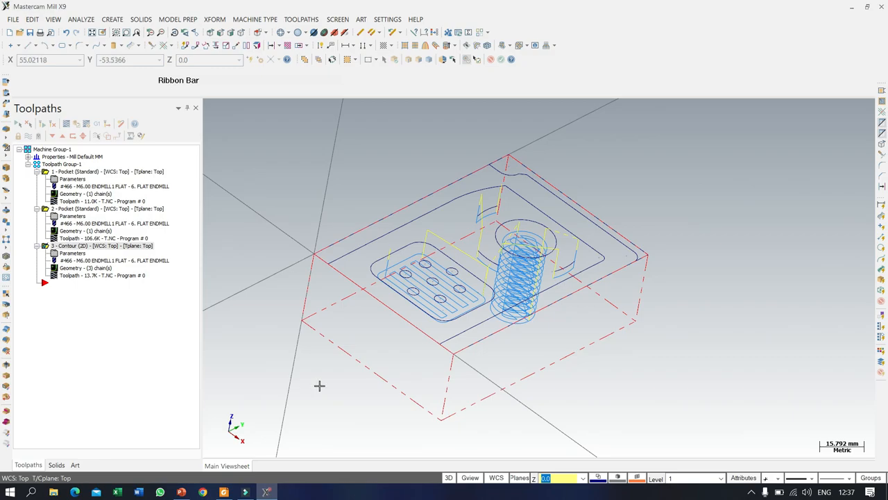
Switch to the PDF drawing and move the red line annotation away from the depth dimensions of section A-A.
click(223, 492)
drag(239, 297, 202, 294)
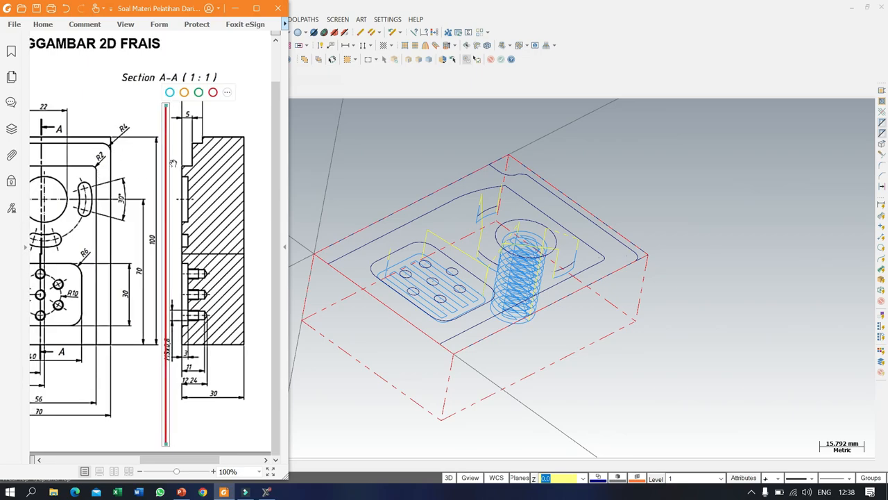
drag(201, 152, 202, 150)
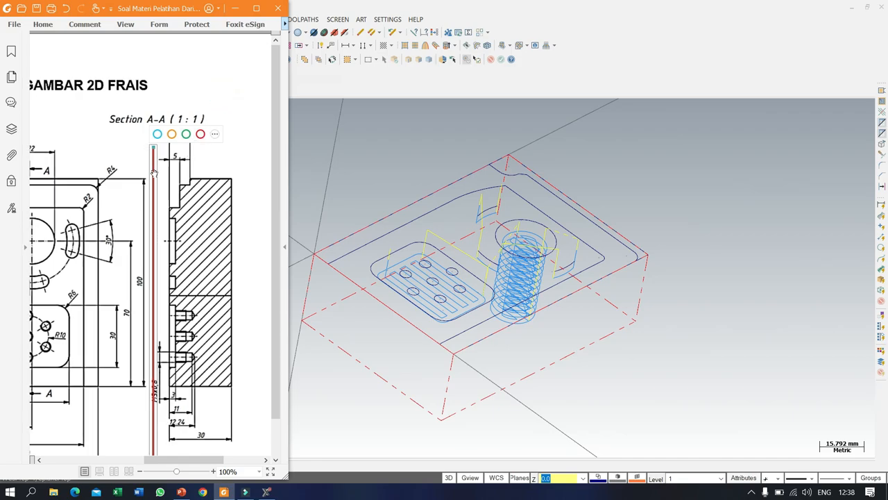
drag(154, 173, 237, 174)
click(216, 97)
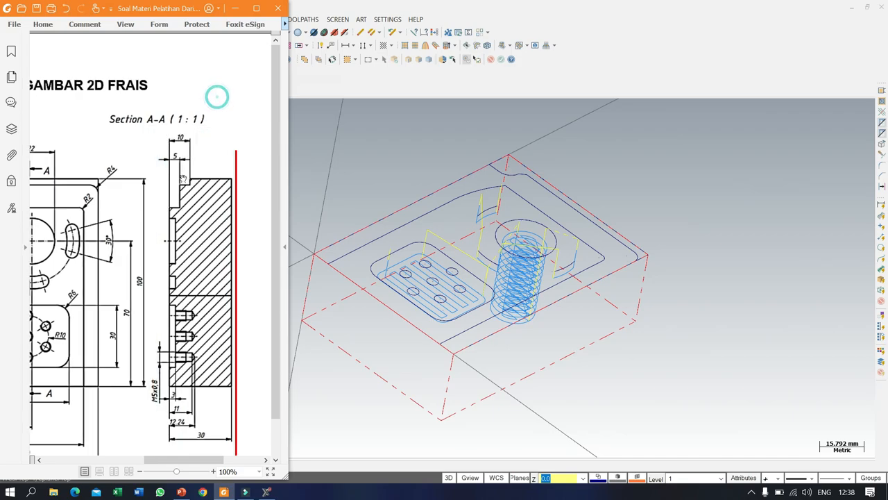
Examine the outer step, inner profile and section dimensions in the PDF drawing, then return to Mastercam.
drag(161, 275, 227, 180)
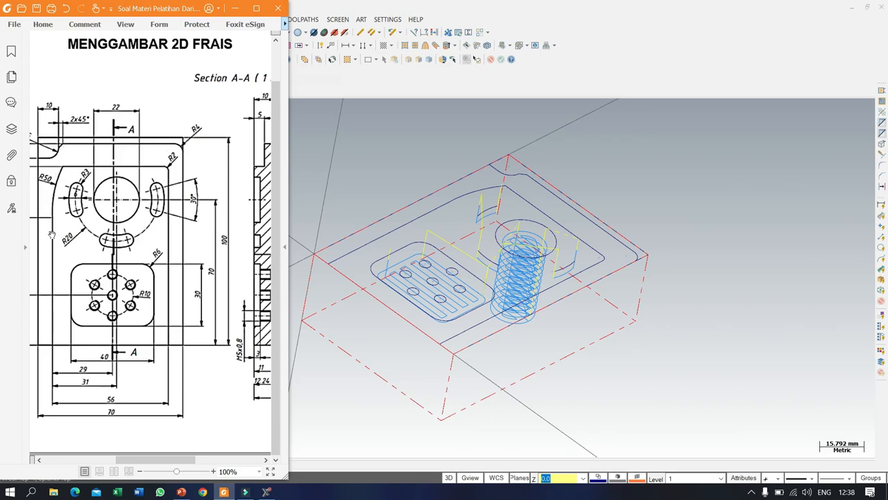
drag(41, 240, 67, 243)
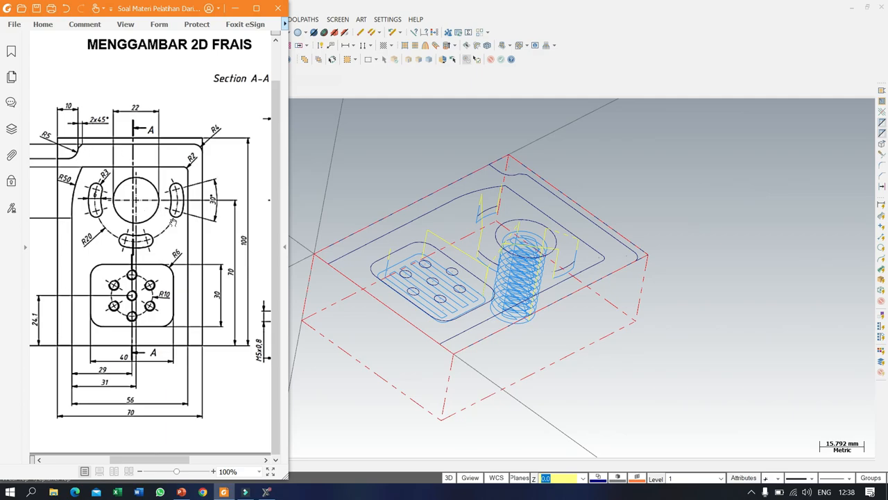
drag(174, 222, 137, 221)
scroll(769, 271, down, 2)
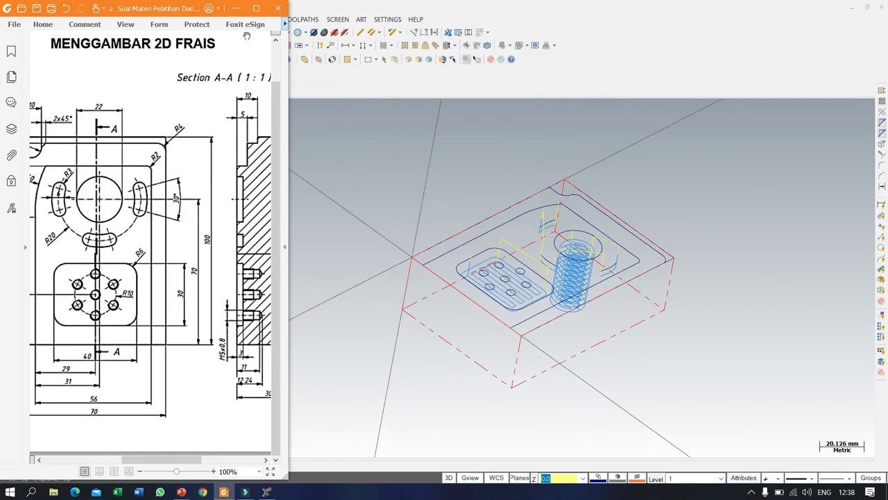
click(236, 9)
Start a new Pocket mill toolpath and chain the part's outer rectangle as its first boundary.
scroll(460, 257, up, 2)
middle_drag(489, 332, 266, 300)
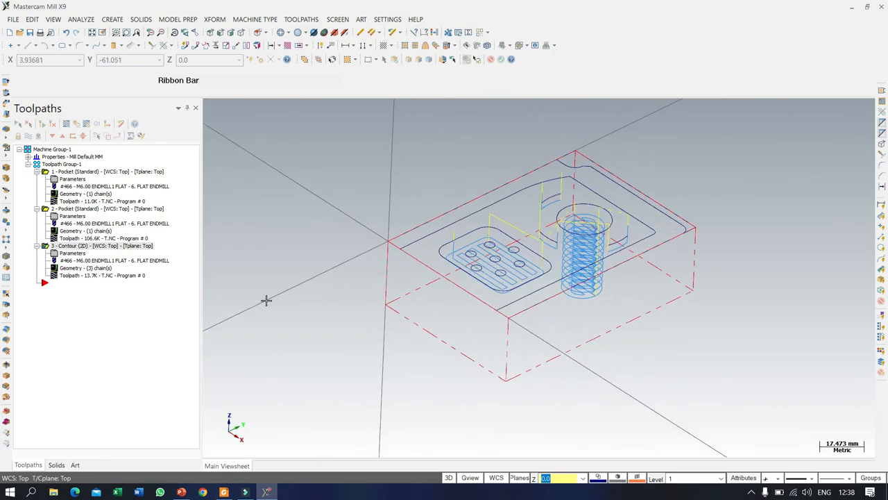
click(76, 283)
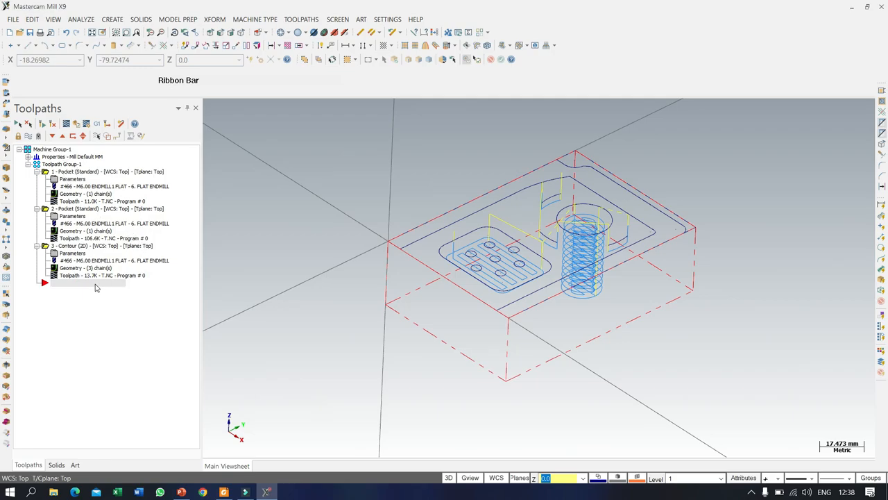
right_click(96, 287)
mouse_move(184, 200)
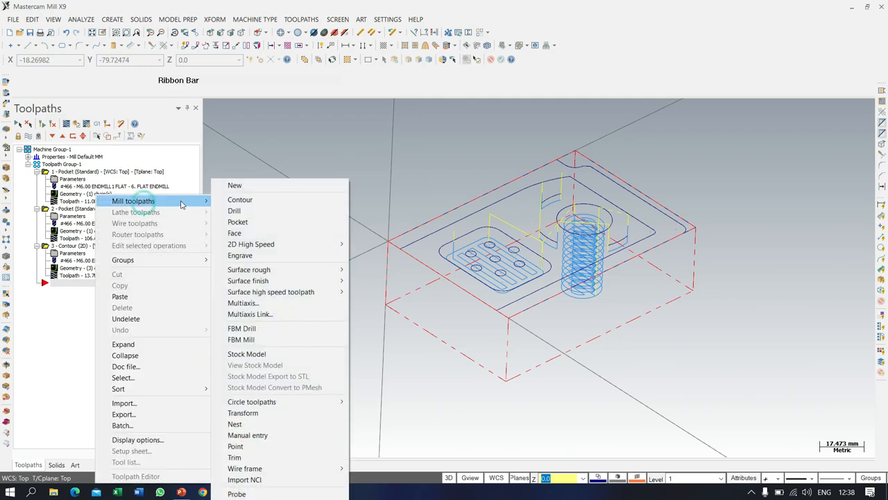
click(244, 222)
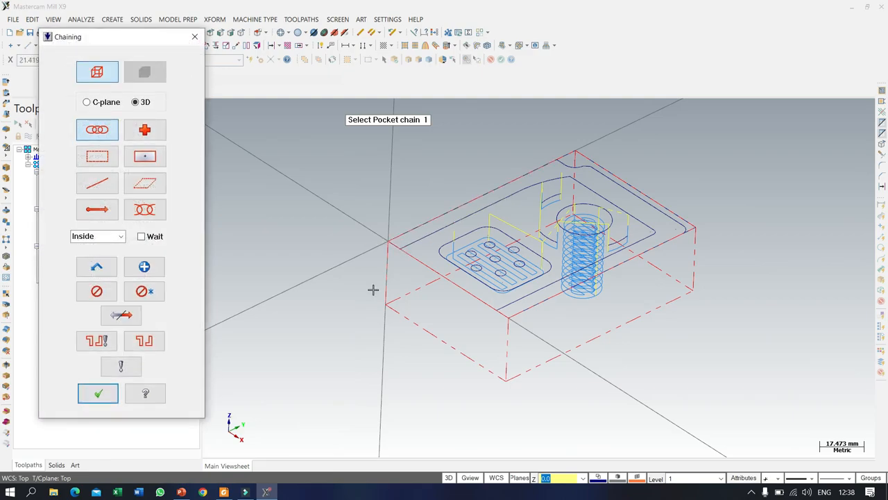
middle_drag(324, 327, 371, 264)
click(375, 259)
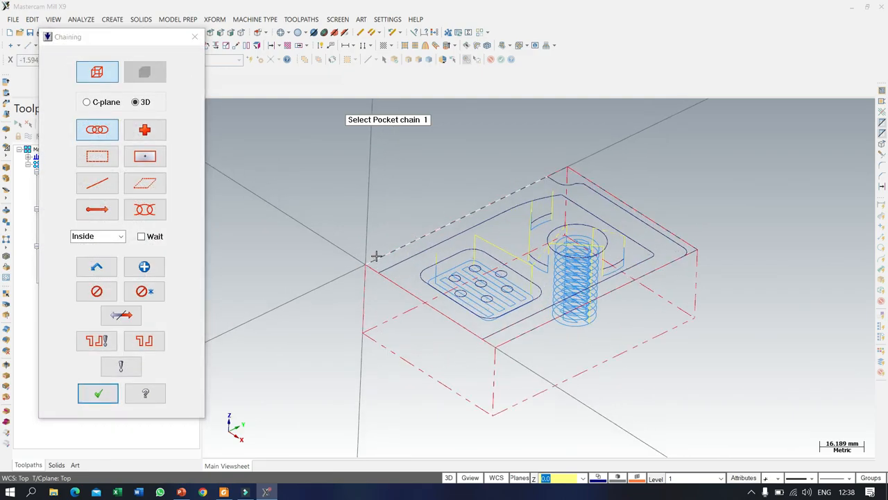
scroll(572, 146, up, 4)
click(549, 181)
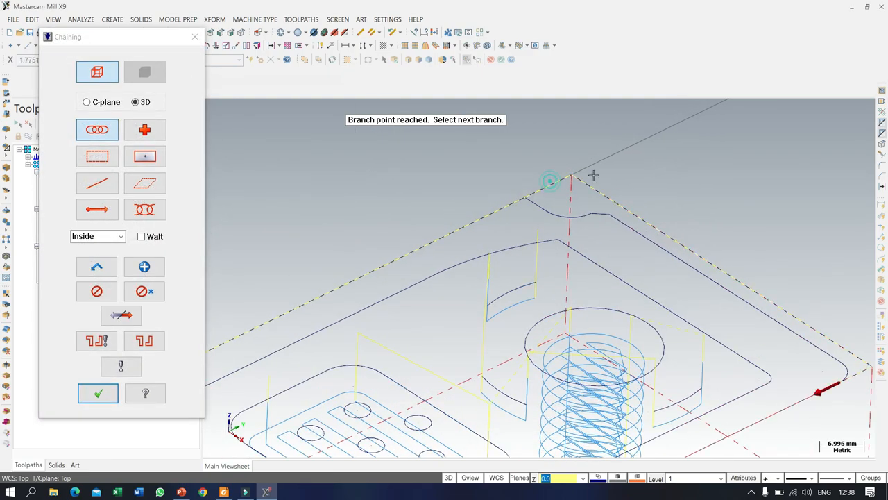
scroll(588, 130, down, 1)
click(781, 356)
scroll(781, 199, down, 3)
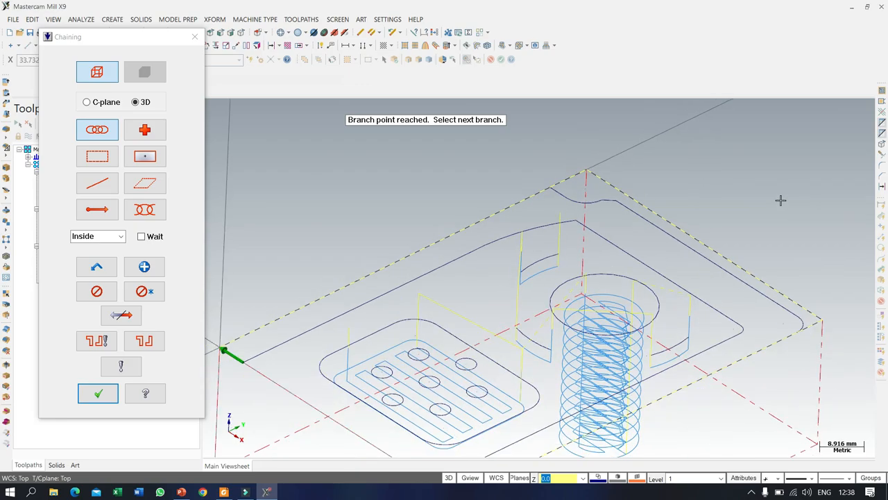
scroll(580, 411, up, 2)
click(453, 380)
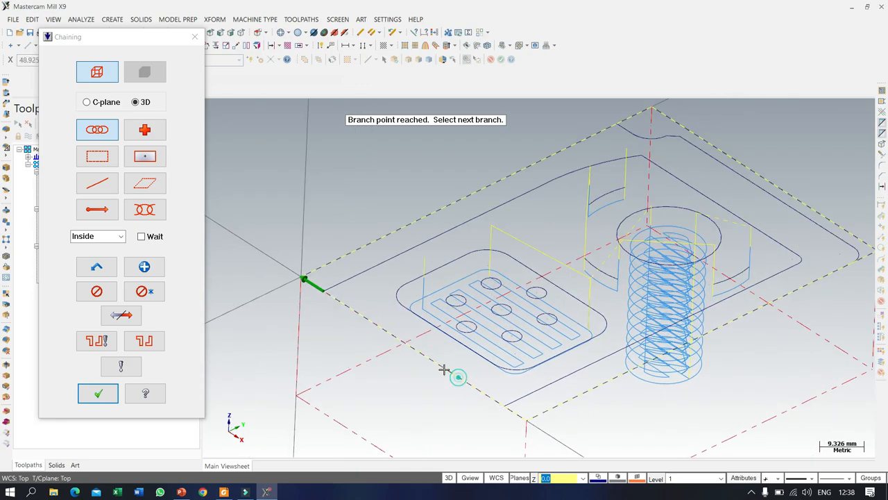
click(145, 267)
Chain the inner raised profile around the pockets as the second boundary, closing it along the front edge, and accept both chains.
scroll(340, 285, up, 2)
click(318, 292)
scroll(289, 219, down, 2)
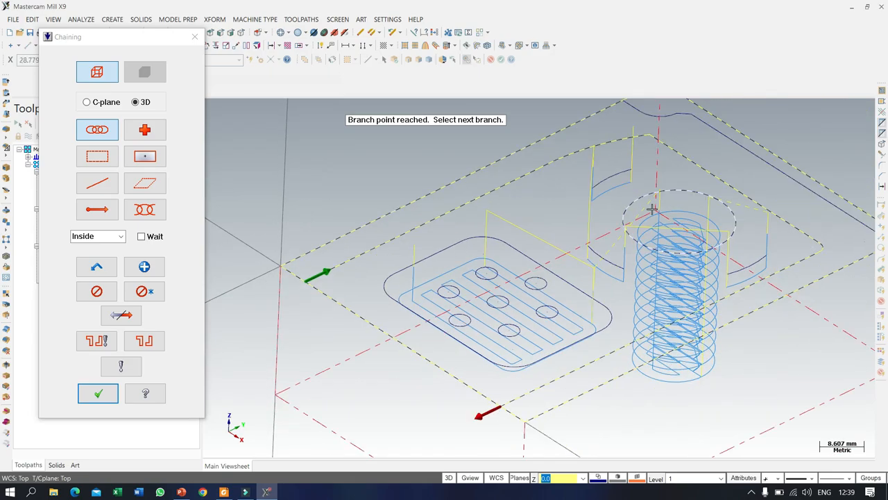
click(479, 396)
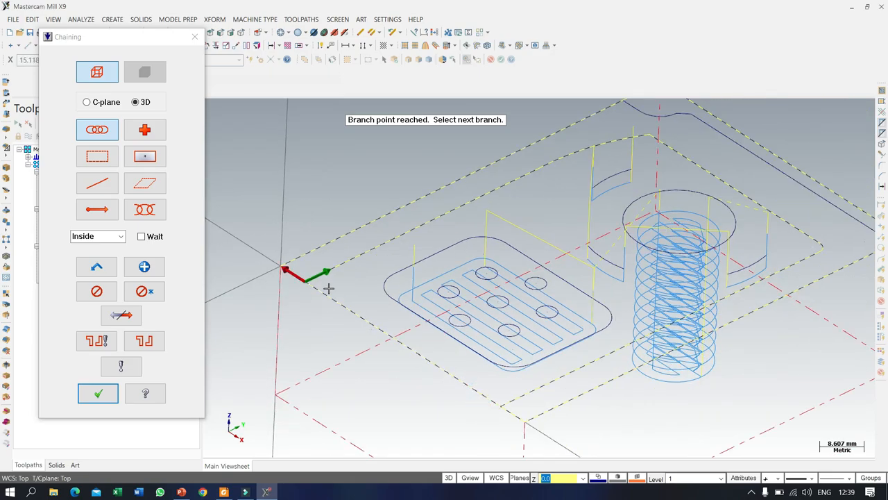
scroll(304, 330, down, 1)
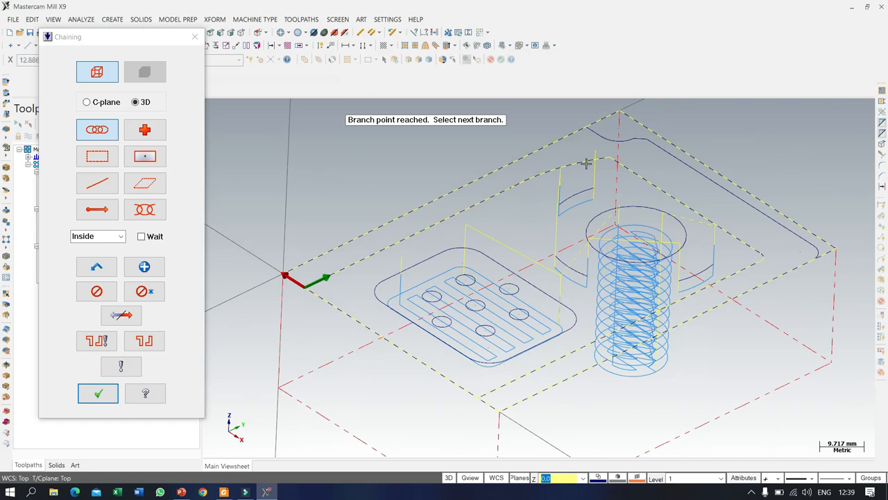
click(105, 393)
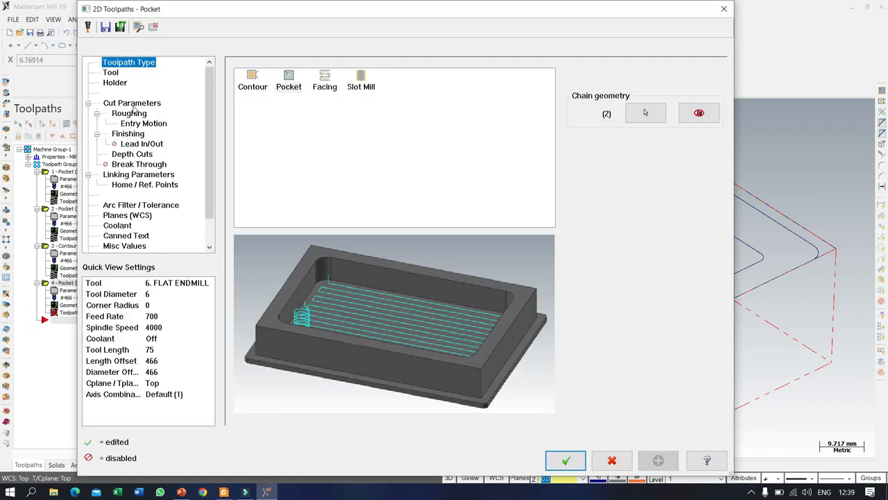
Set the pocket type to Facing in the cut parameters and check the roughing and entry motion settings.
click(132, 105)
click(587, 97)
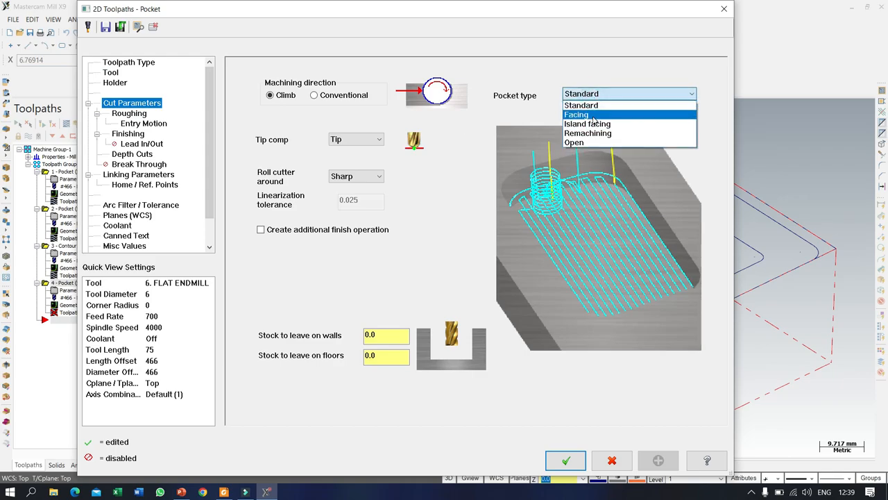
click(578, 115)
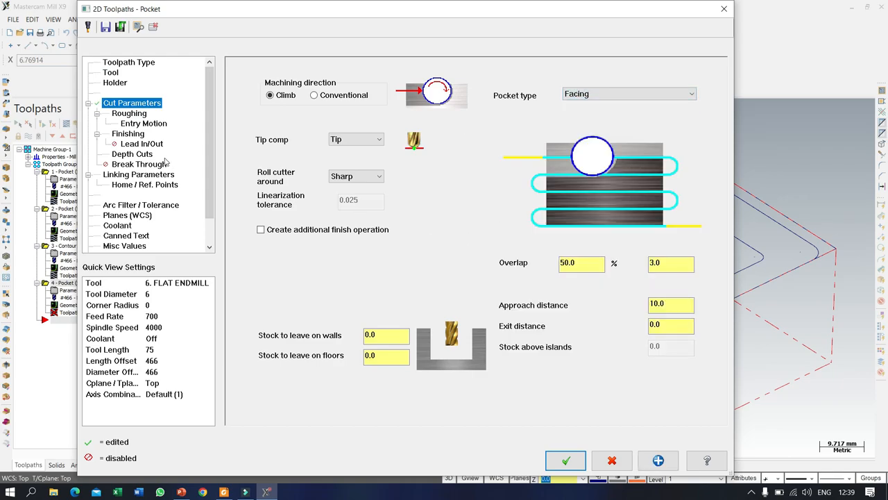
click(141, 114)
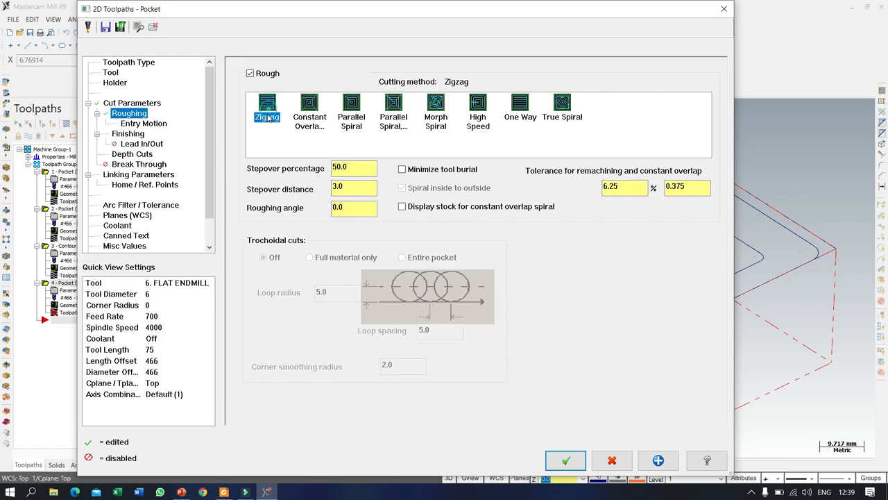
click(143, 124)
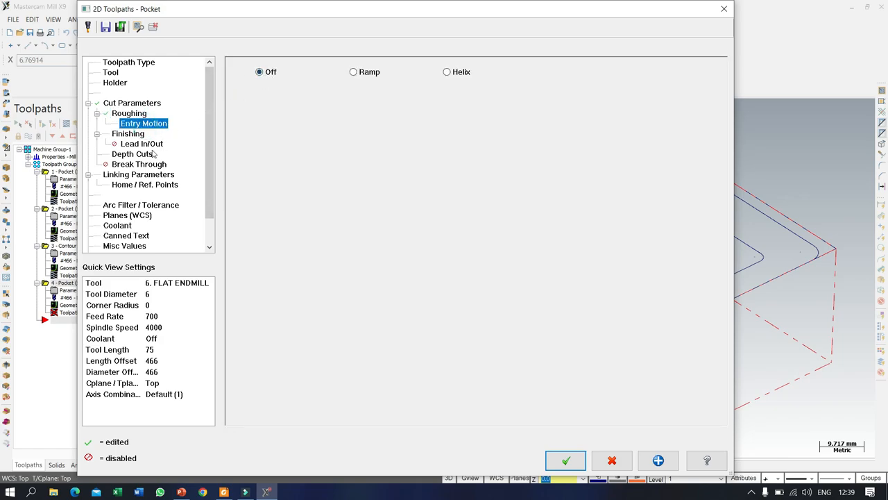
Set the toolpath's depth to -5.0 in the linking parameters and check the feed plane and retract heights.
click(138, 175)
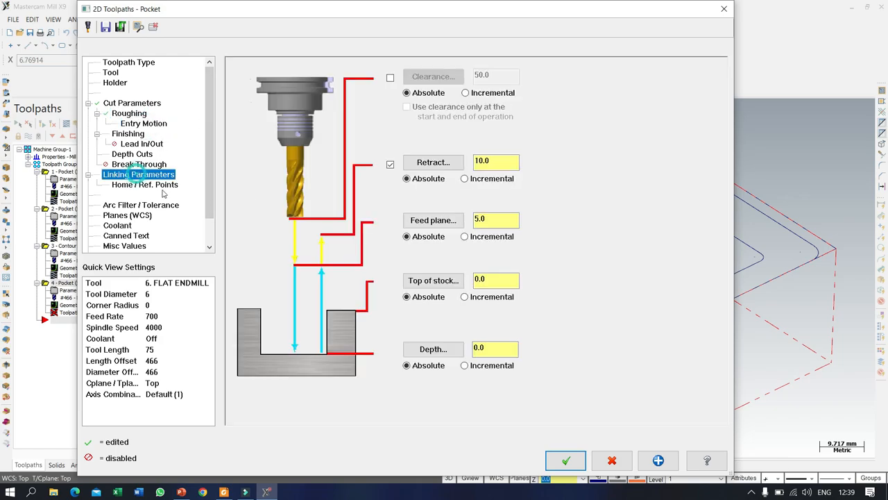
click(507, 352)
double_click(508, 352)
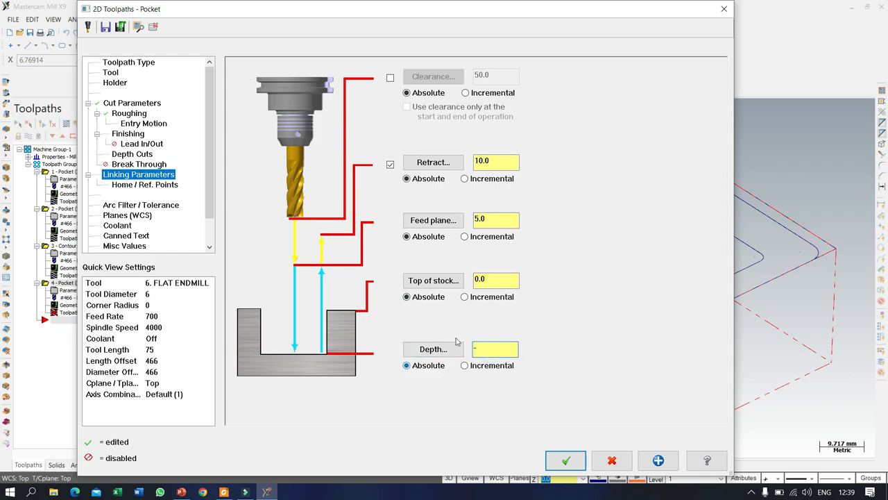
click(505, 283)
click(506, 217)
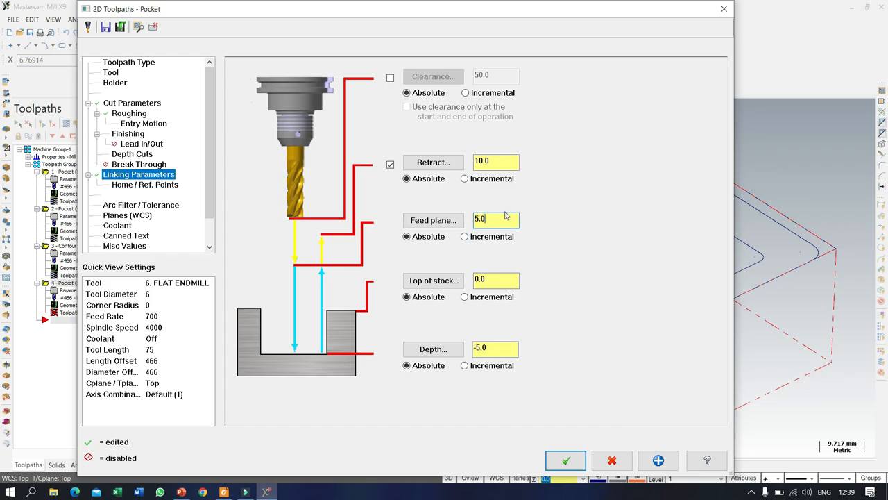
click(502, 165)
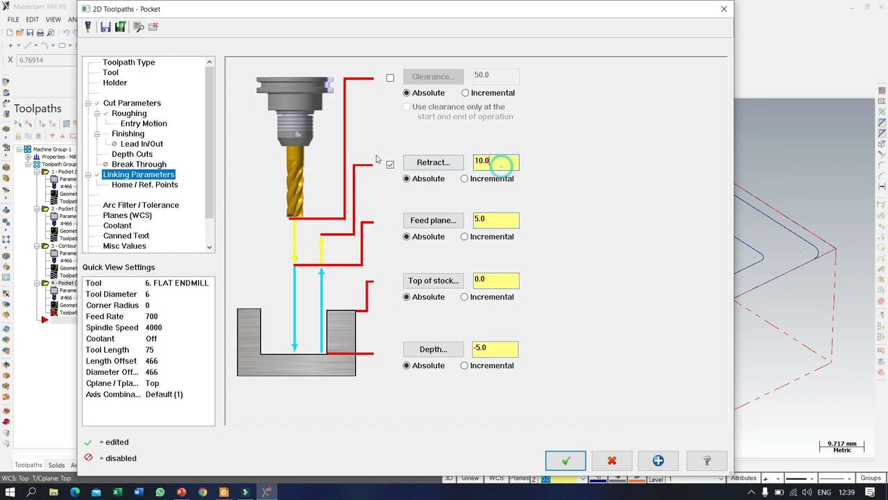
Set the depth cuts' finish step to 1.0 and the number of finish cuts to 0.5, and accept the pocket toolpath.
click(138, 154)
click(381, 103)
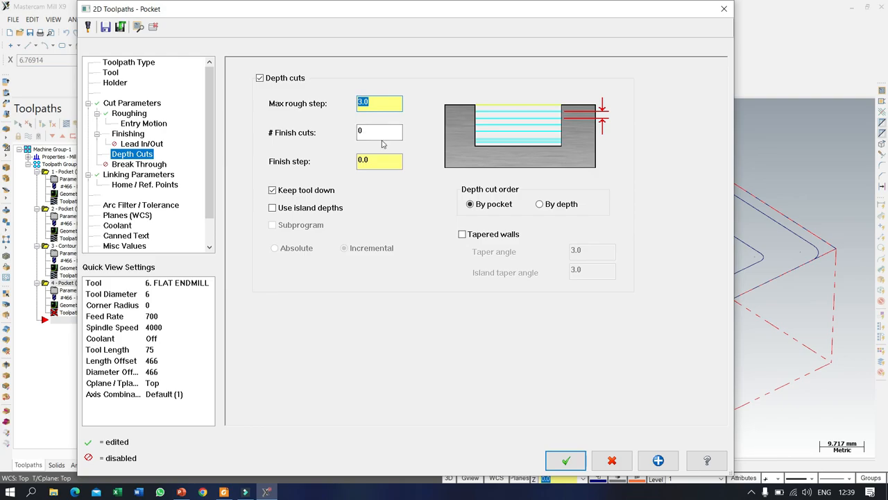
click(375, 161)
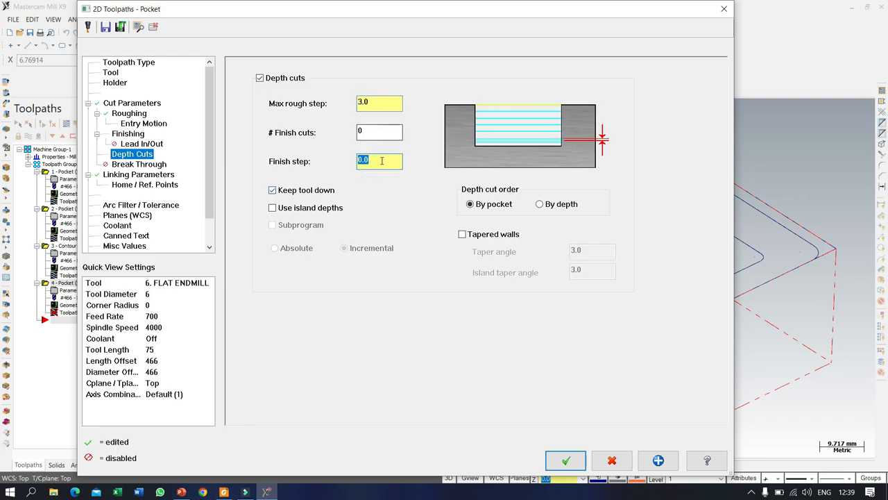
text(1)
click(378, 132)
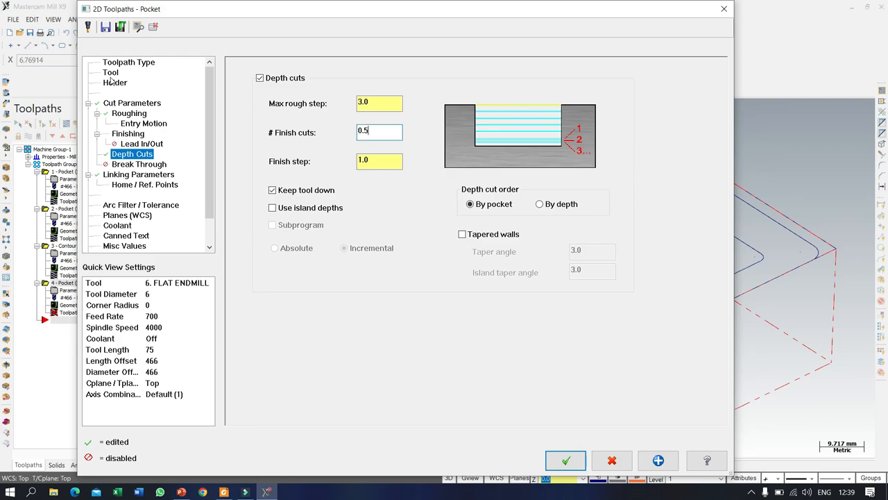
click(566, 460)
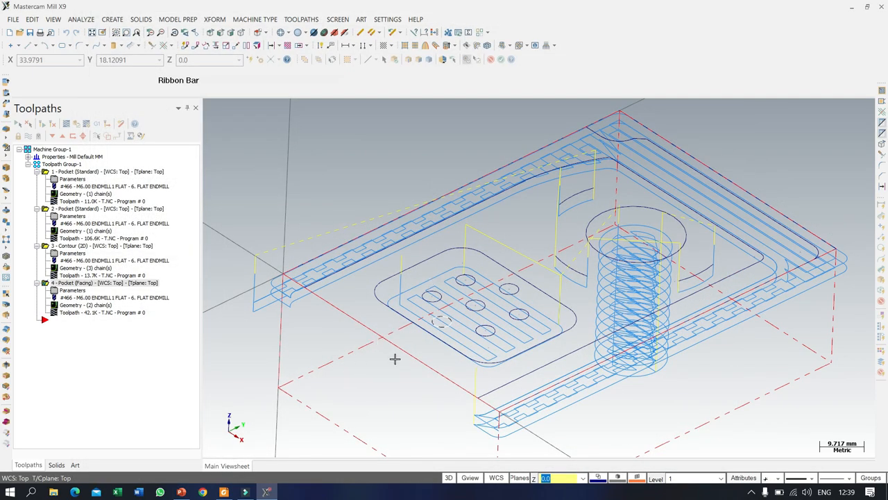
Inspect the facing toolpath on the part, check the notched rear edge dimensions in the PDF drawing, and return to Mastercam.
middle_drag(395, 358, 538, 170)
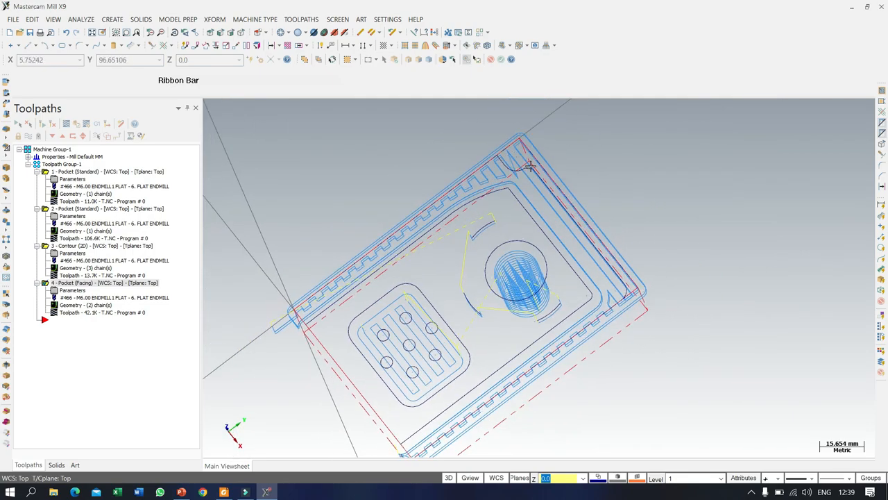
middle_drag(544, 180, 745, 240)
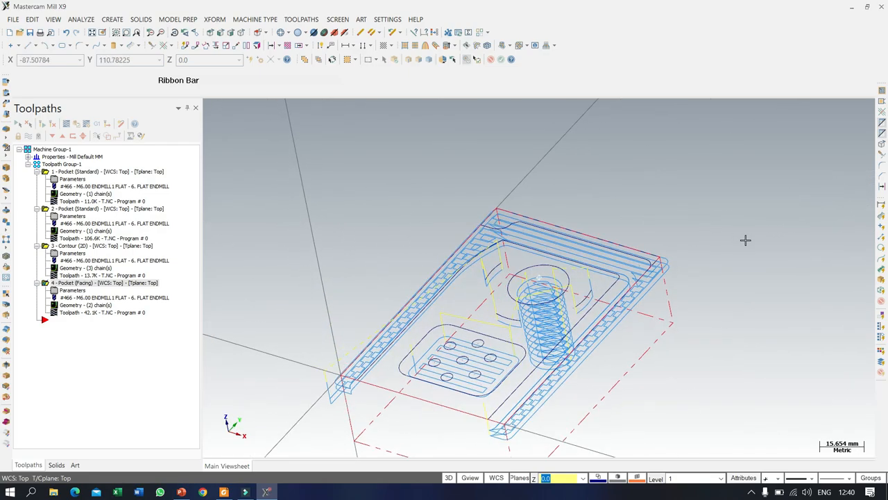
click(223, 492)
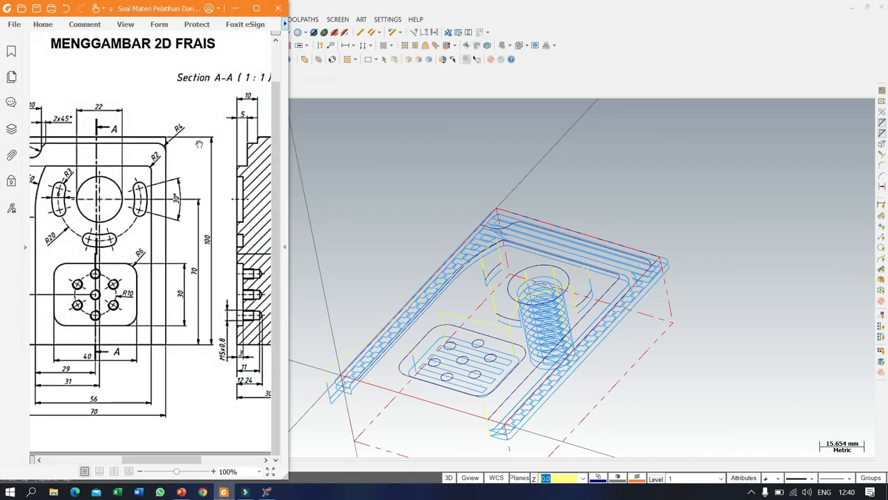
drag(155, 175, 196, 183)
drag(84, 170, 148, 176)
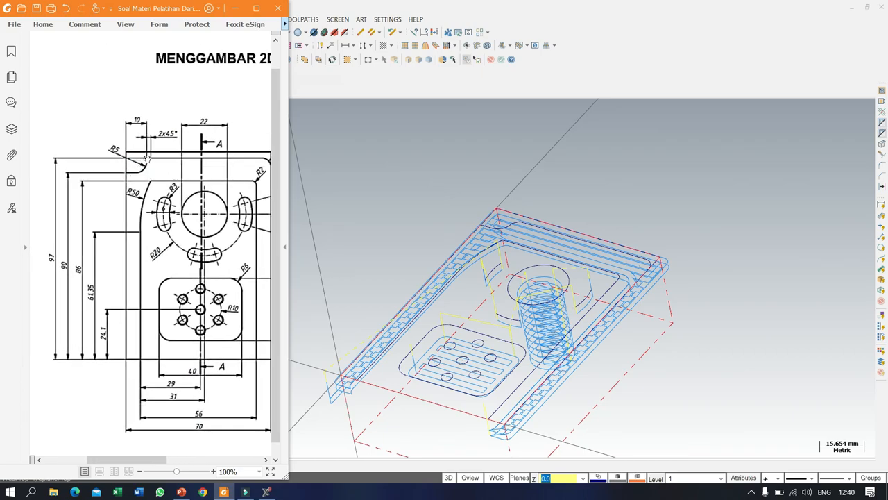
drag(156, 180, 130, 178)
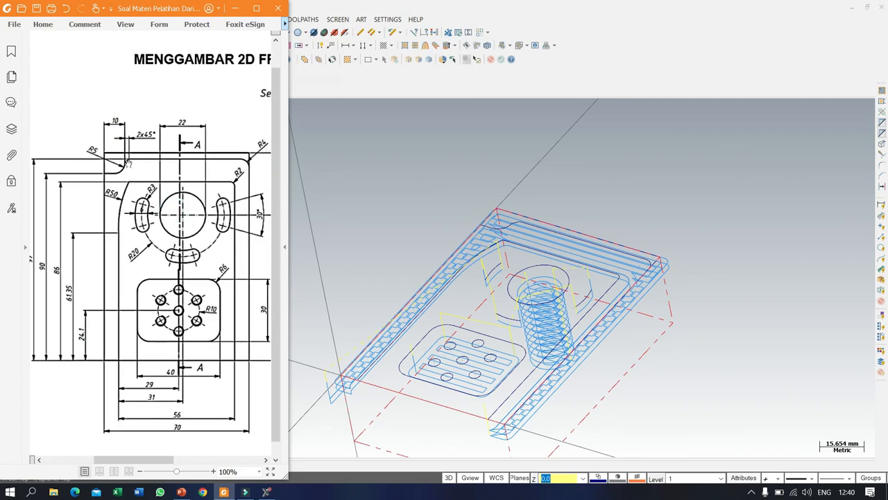
scroll(665, 219, up, 1)
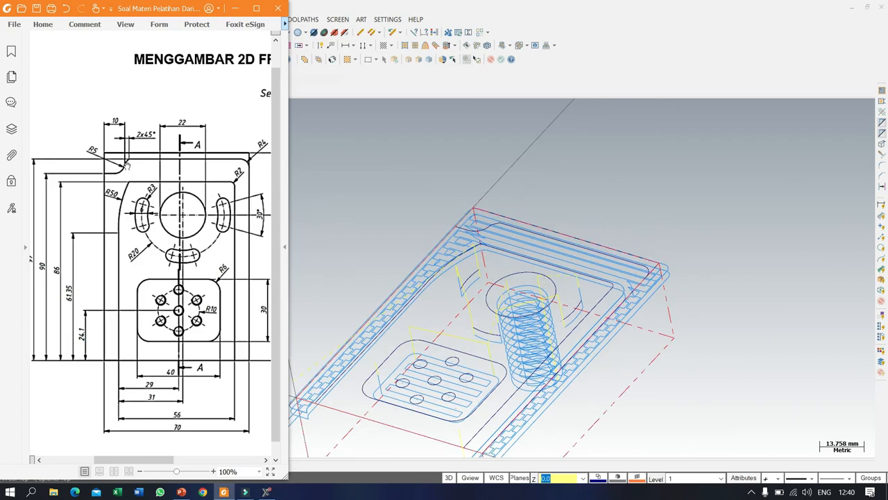
scroll(483, 215, down, 2)
scroll(523, 227, up, 3)
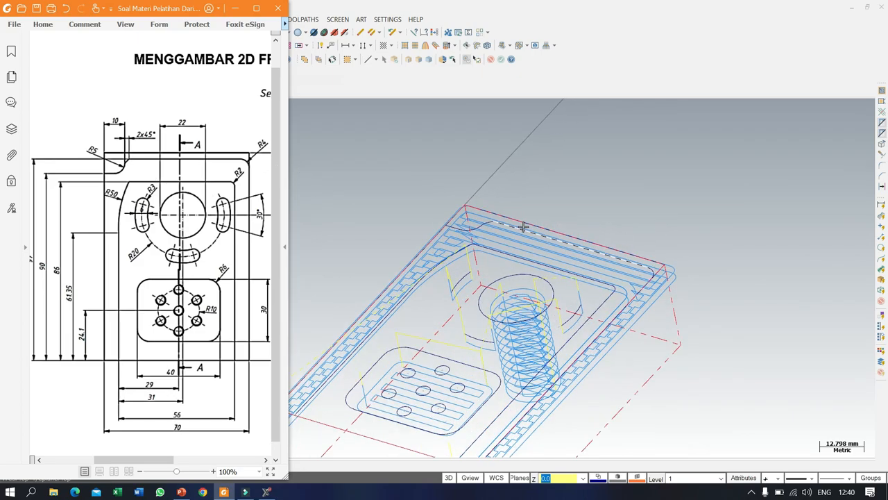
click(236, 8)
scroll(460, 192, down, 1)
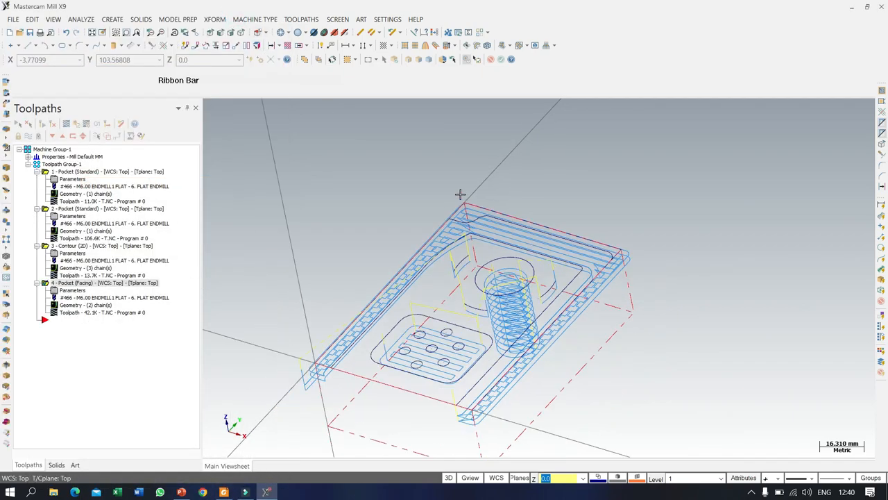
Start a 2D High Speed Blend toolpath after the facing operation and chain the rear step profile from its rounded corner through the notch as chain 1.
click(72, 319)
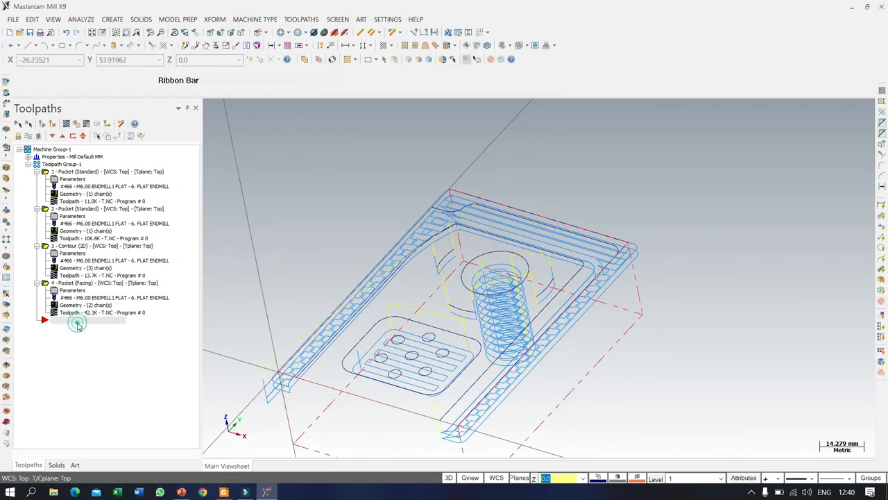
middle_drag(648, 337, 632, 299)
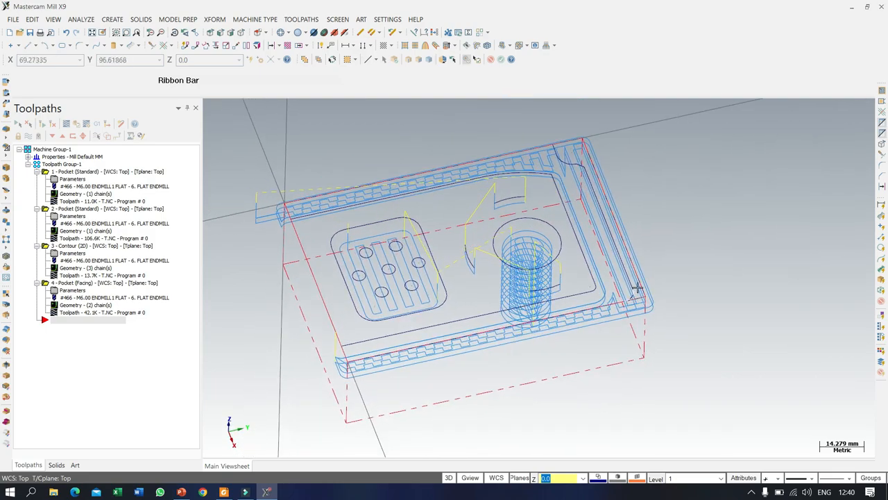
scroll(637, 289, up, 3)
scroll(532, 265, down, 2)
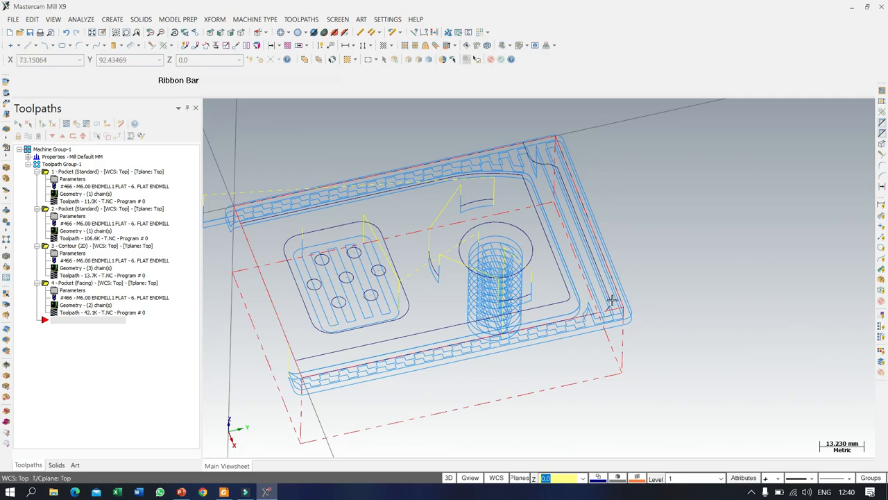
right_click(86, 324)
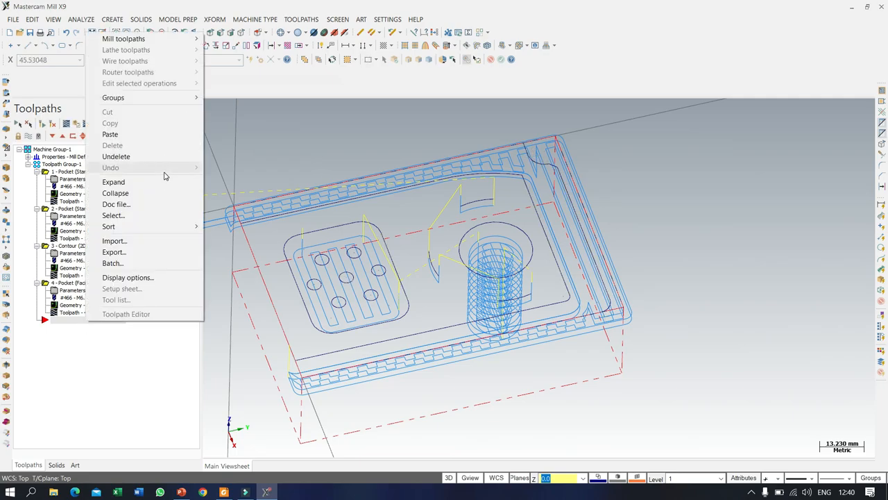
mouse_move(163, 39)
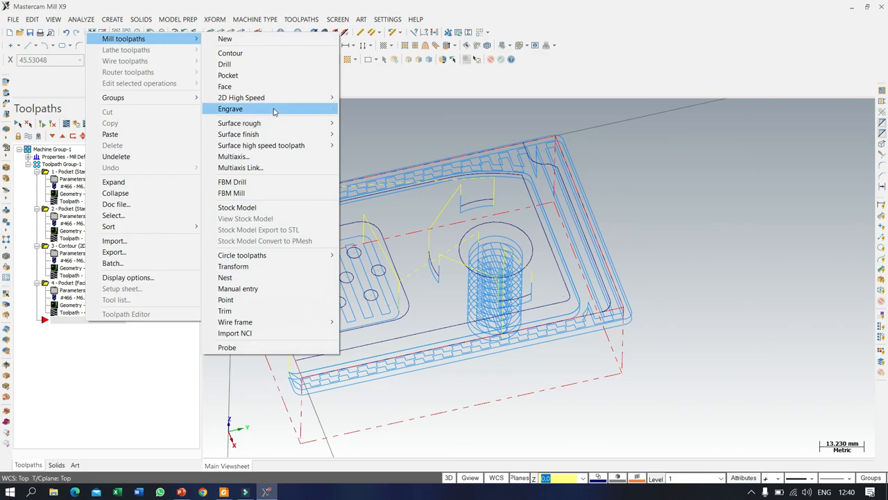
mouse_move(274, 100)
click(393, 146)
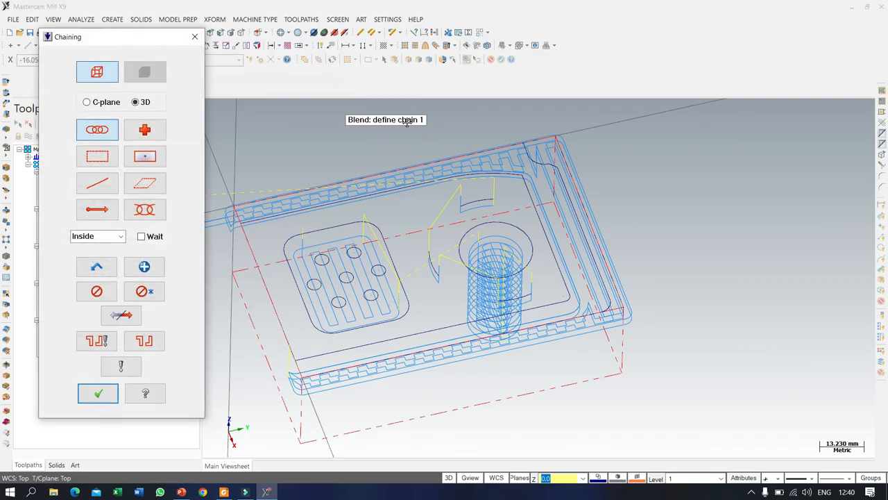
scroll(619, 302, up, 3)
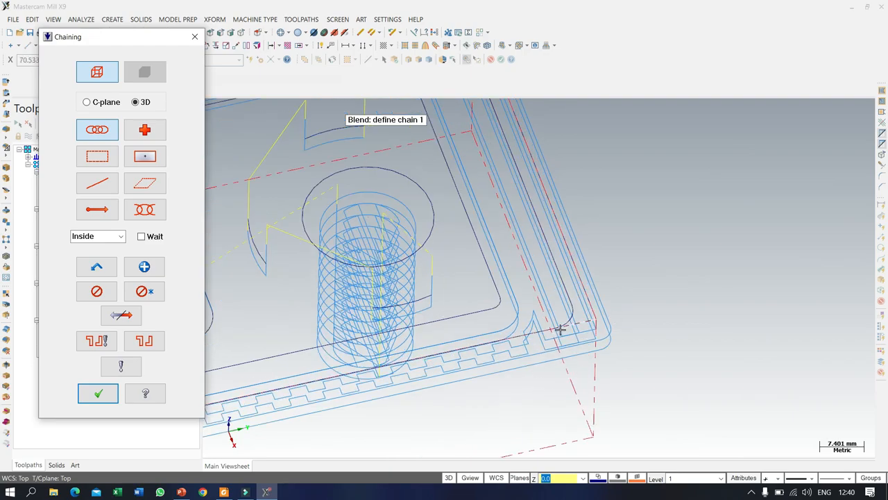
scroll(563, 322, up, 3)
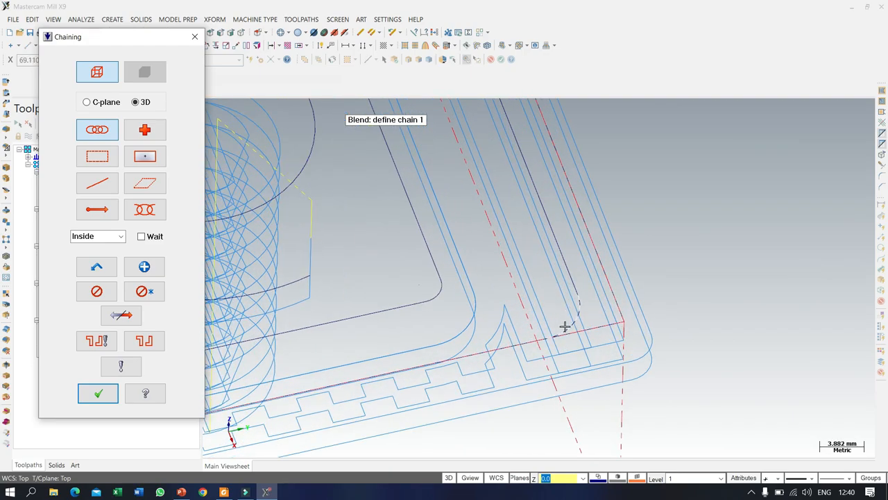
click(564, 326)
scroll(650, 396, down, 5)
scroll(545, 212, up, 5)
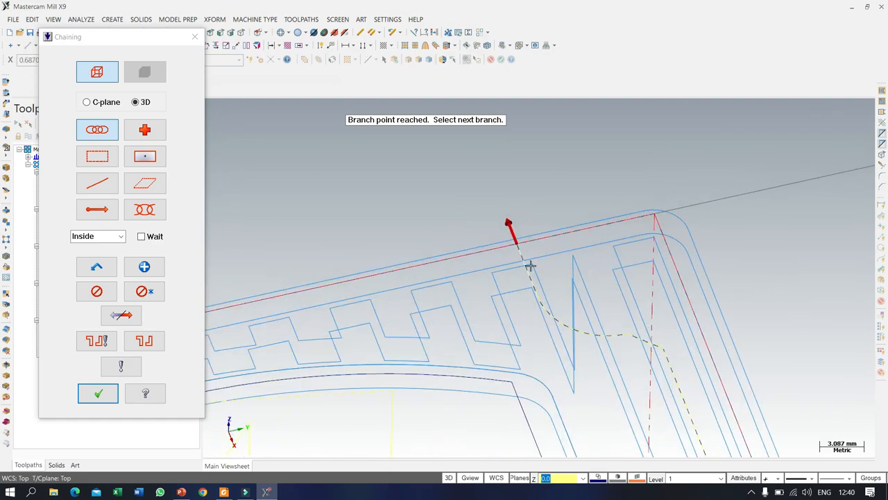
scroll(351, 191, down, 4)
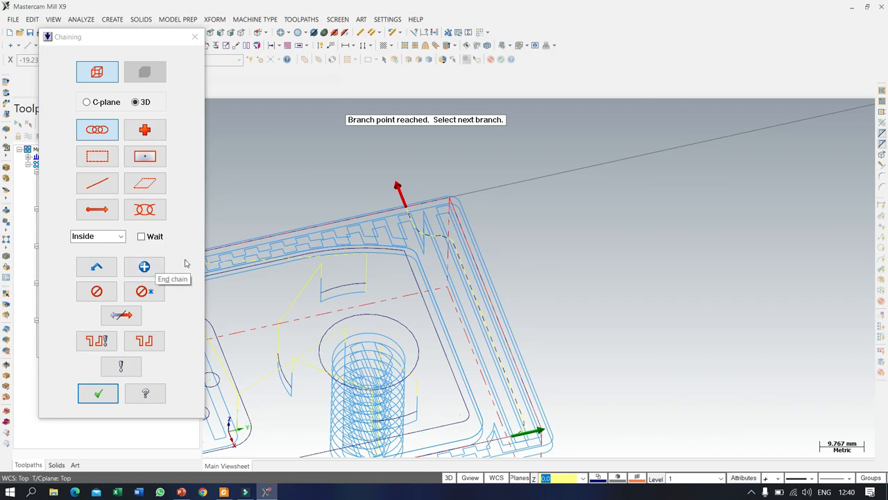
click(156, 271)
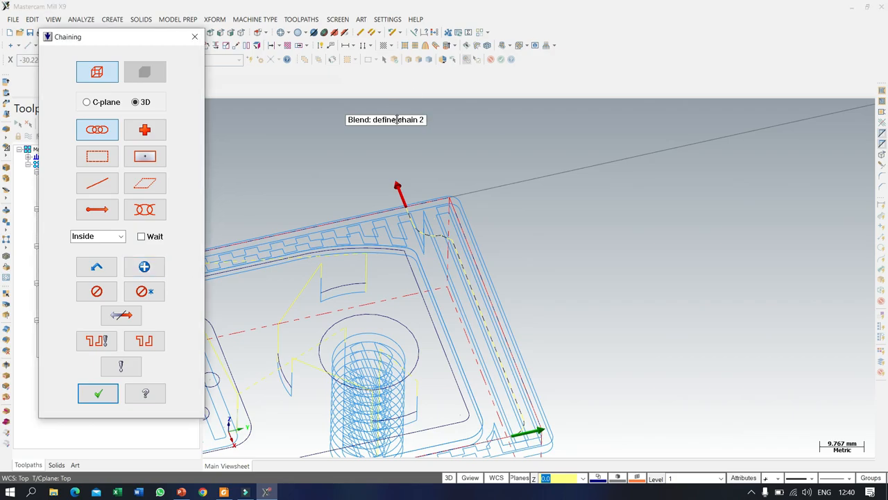
Chain the part's straight outer rear edge up to the notch corner as blend chain 2, and accept the two chains.
scroll(504, 196, down, 1)
middle_drag(614, 295, 601, 279)
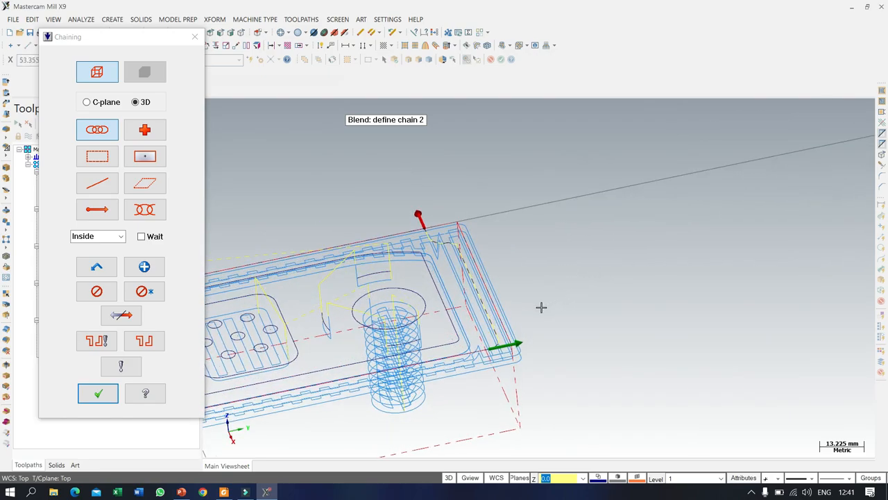
click(500, 316)
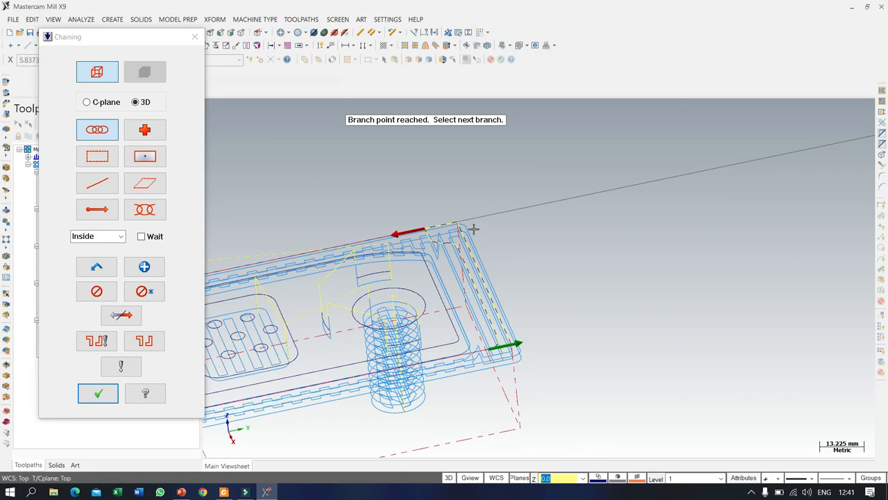
scroll(525, 336, up, 3)
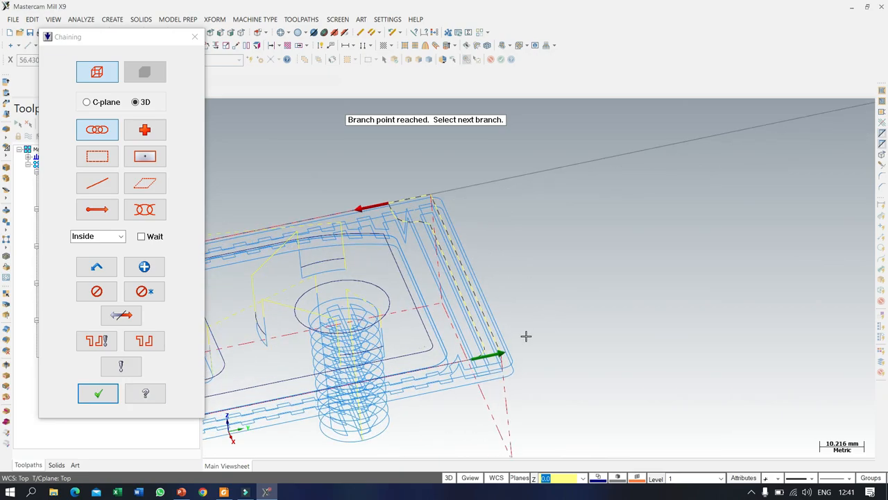
scroll(502, 368, up, 1)
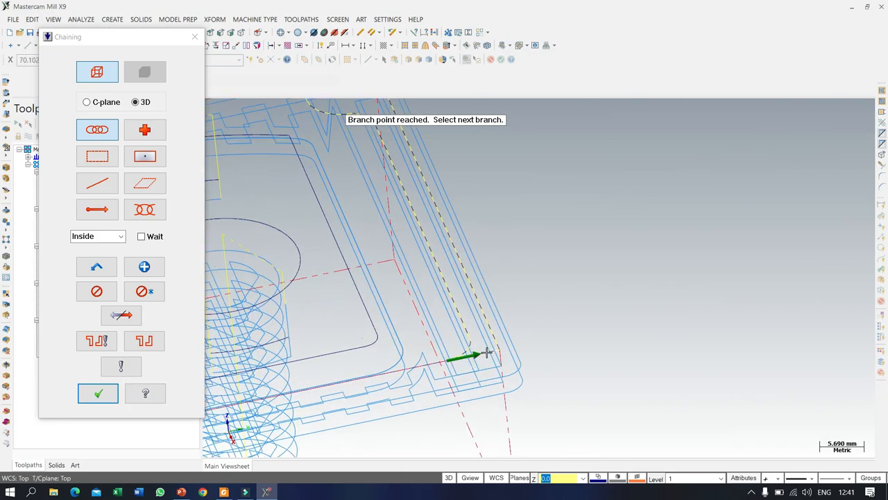
scroll(561, 311, down, 4)
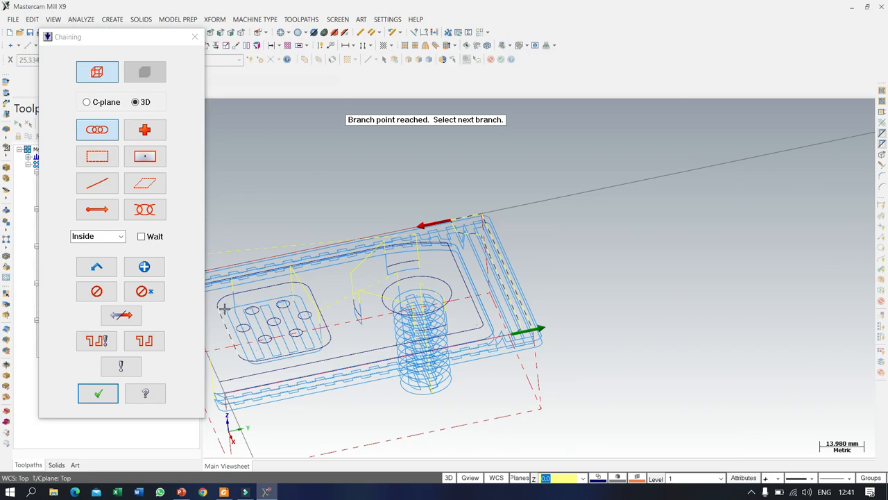
click(98, 393)
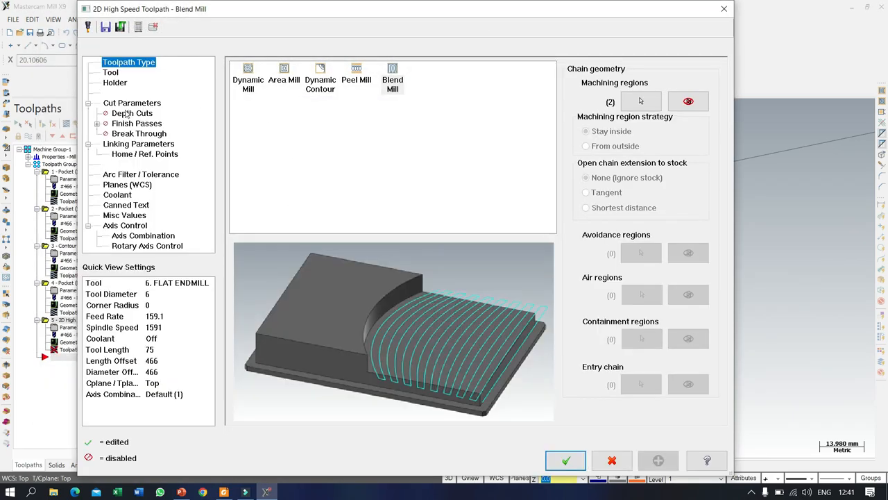
Set the blend toolpath's feed plane to 0.0 and retract height to 10.0 in the linking parameters.
click(129, 144)
click(503, 364)
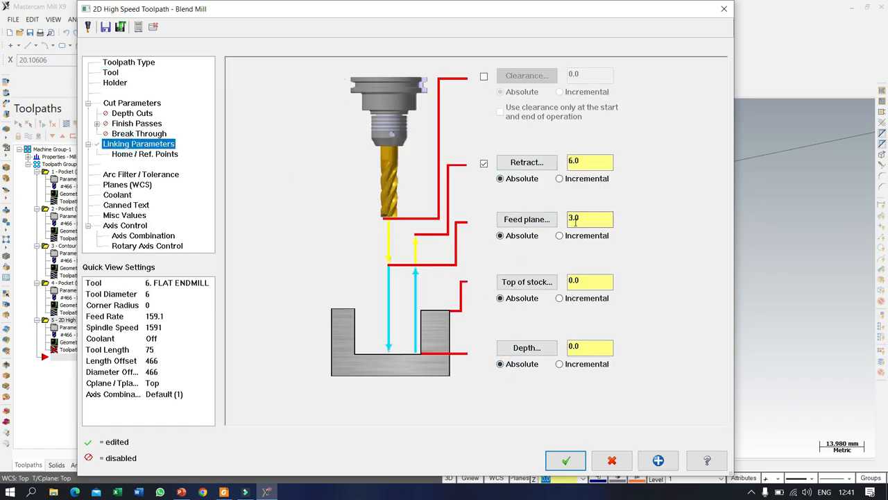
double_click(600, 219)
text(0)
double_click(589, 162)
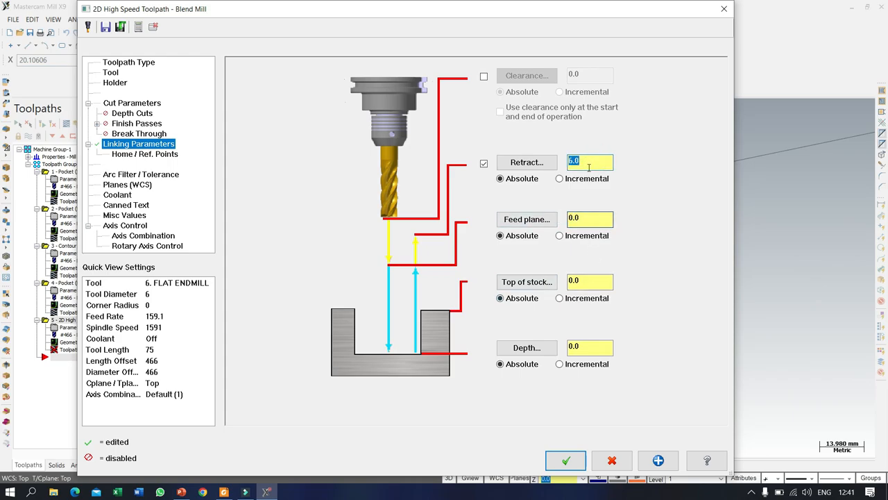
text(10)
Set the top of stock to -4.0 and the depth to -10.0, and accept the blend toolpath.
double_click(593, 281)
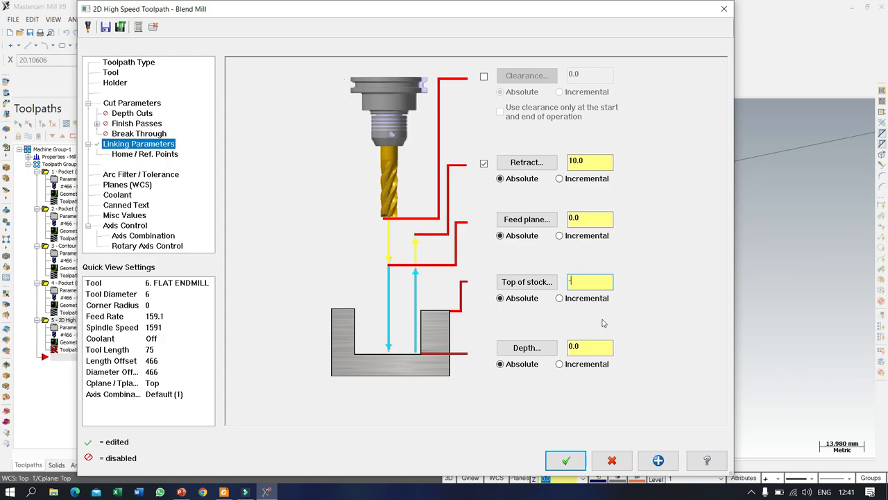
double_click(571, 281)
click(592, 347)
double_click(591, 346)
click(567, 460)
Backplot the blend toolpath along the rear edge, examine the tool motion from several angles, and close the backplot.
scroll(522, 262, down, 1)
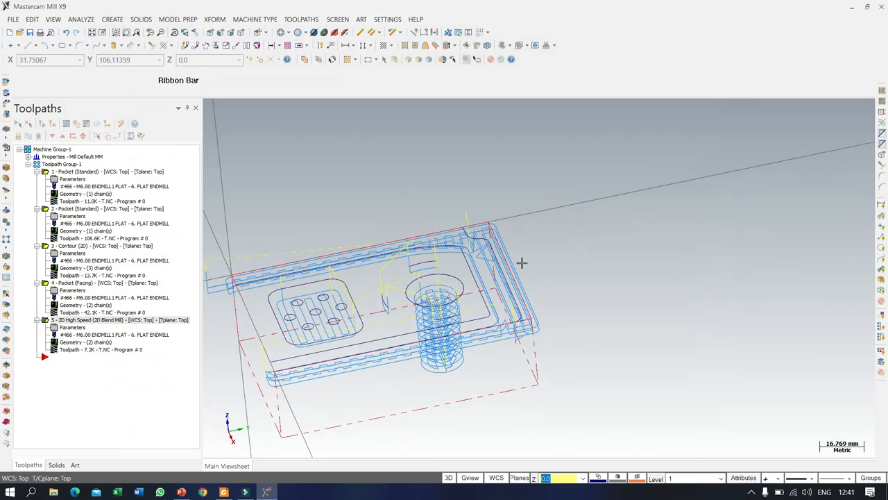
mouse_move(540, 278)
middle_down()
mouse_move(546, 304)
mouse_move(533, 299)
mouse_move(549, 322)
middle_up()
click(65, 123)
click(207, 106)
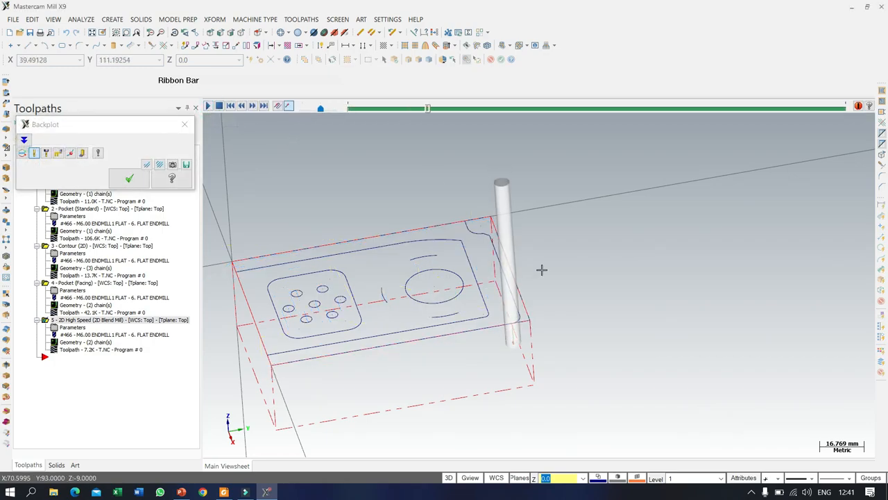
middle_drag(492, 200, 573, 264)
middle_drag(581, 276, 589, 281)
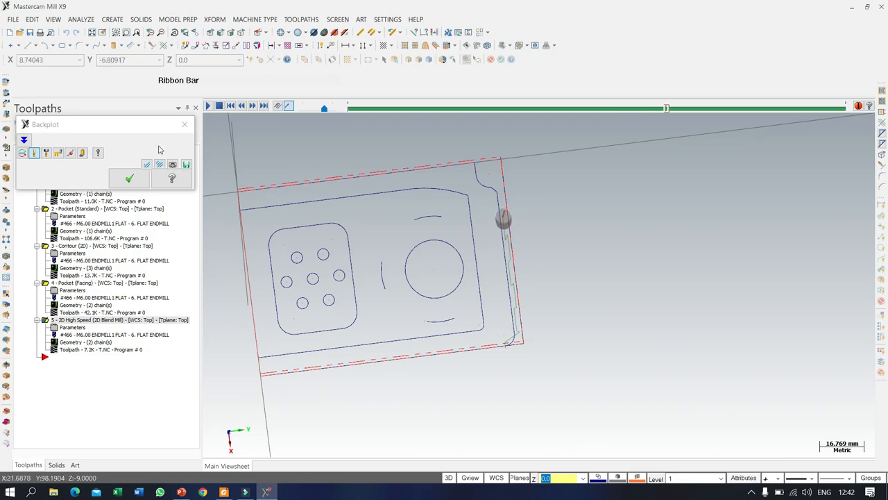
click(129, 178)
Set the blend toolpath's comp direction to Left, enable a finish pass with 0.5 spacing, and accept the parameters.
click(73, 327)
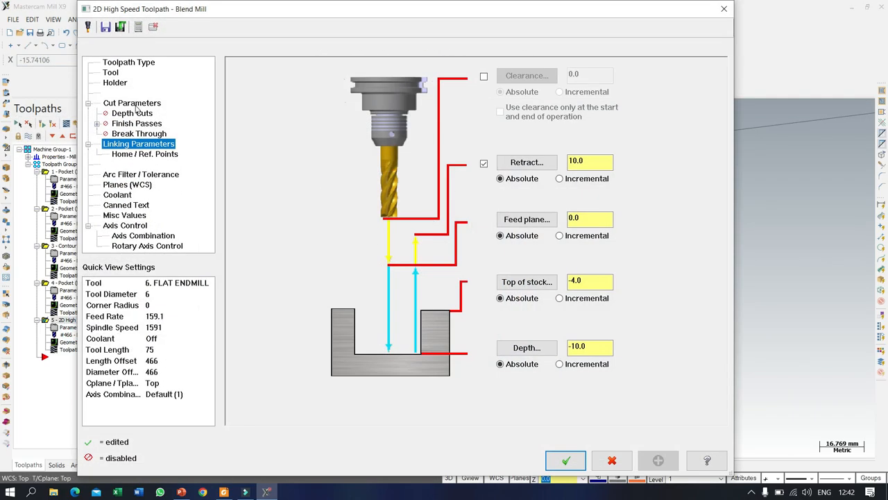
click(132, 103)
click(392, 108)
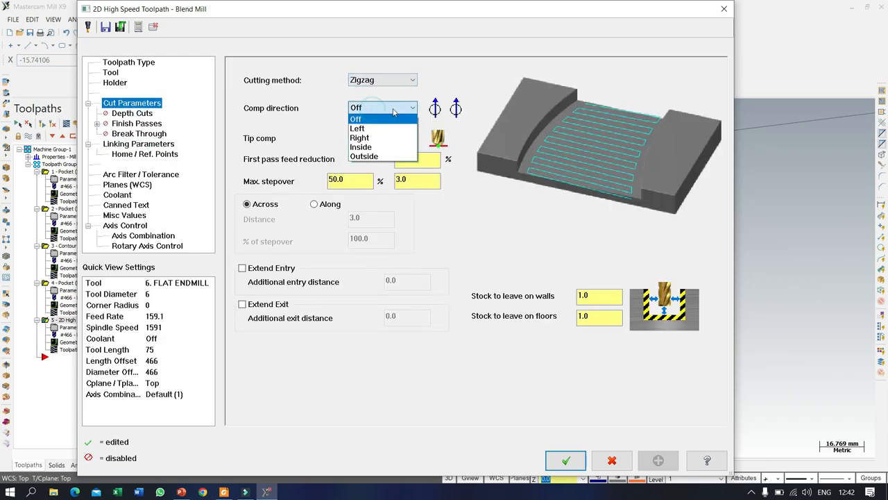
click(360, 128)
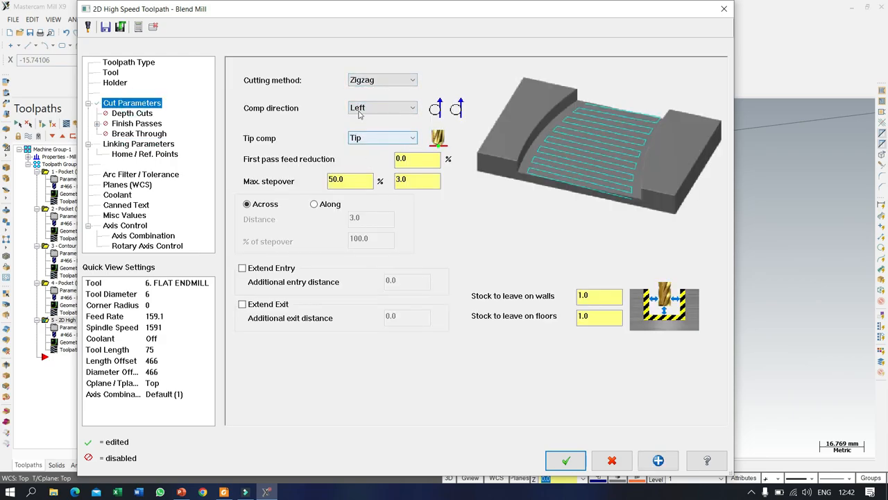
click(149, 124)
click(247, 117)
double_click(400, 155)
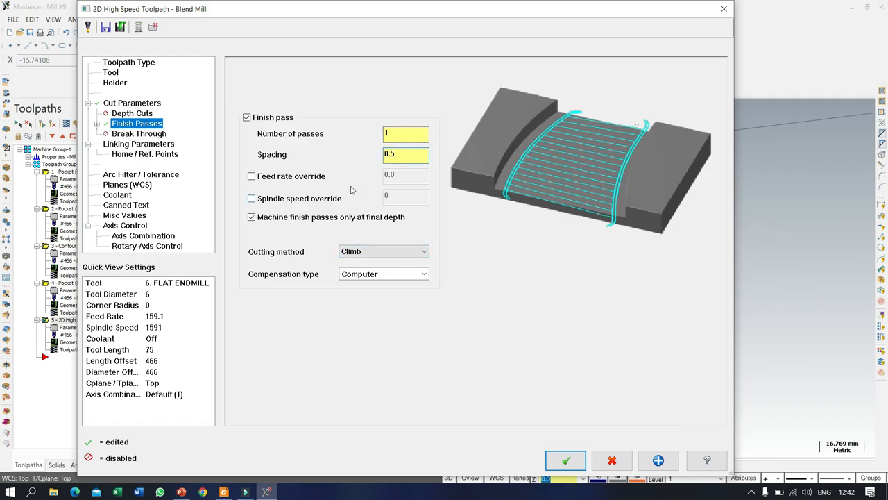
text(0.5)
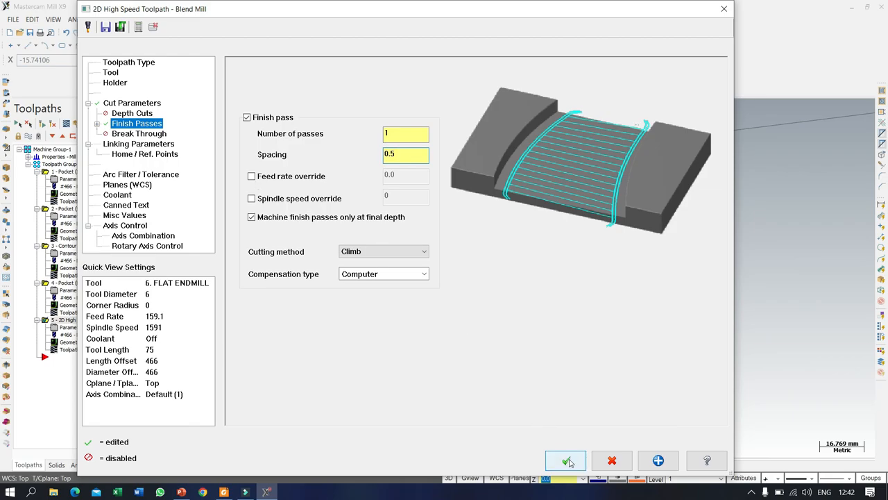
click(566, 460)
Hide the toolpath display of all operations and regenerate the outdated blend operation.
scroll(489, 197, up, 2)
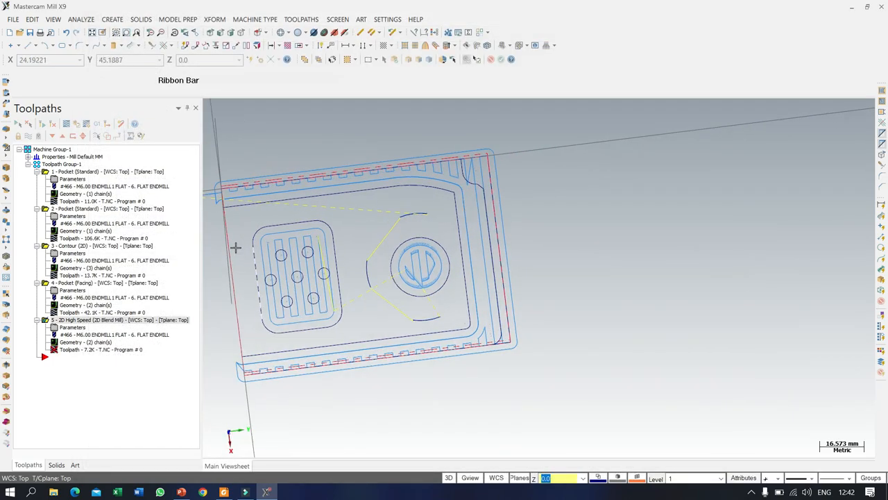
click(40, 151)
click(28, 135)
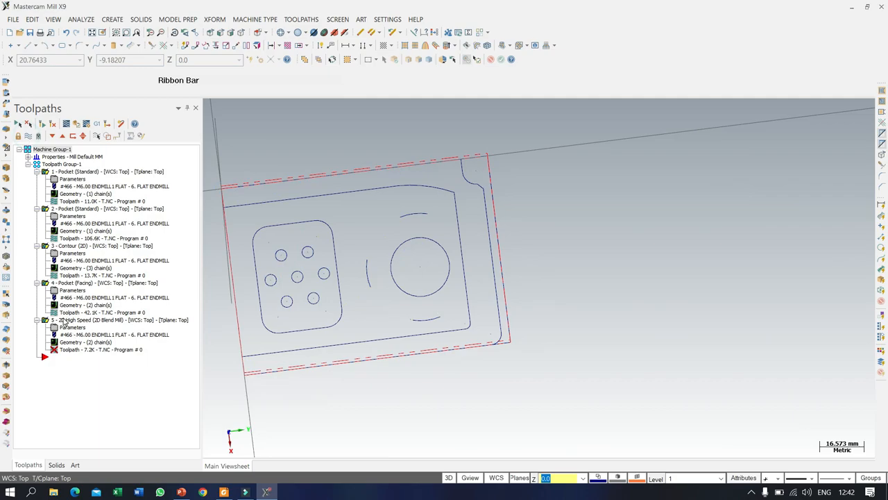
click(52, 125)
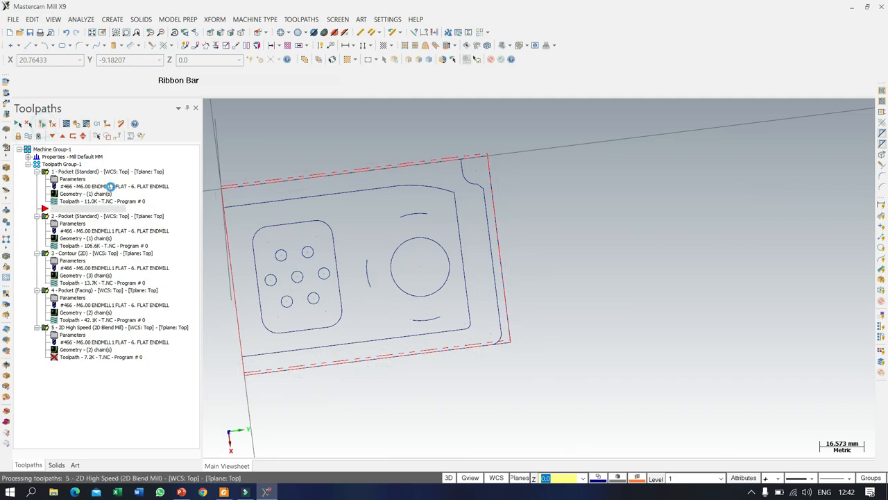
scroll(577, 238, down, 2)
Display only the blend toolpath and examine its passes along the rear step.
click(81, 320)
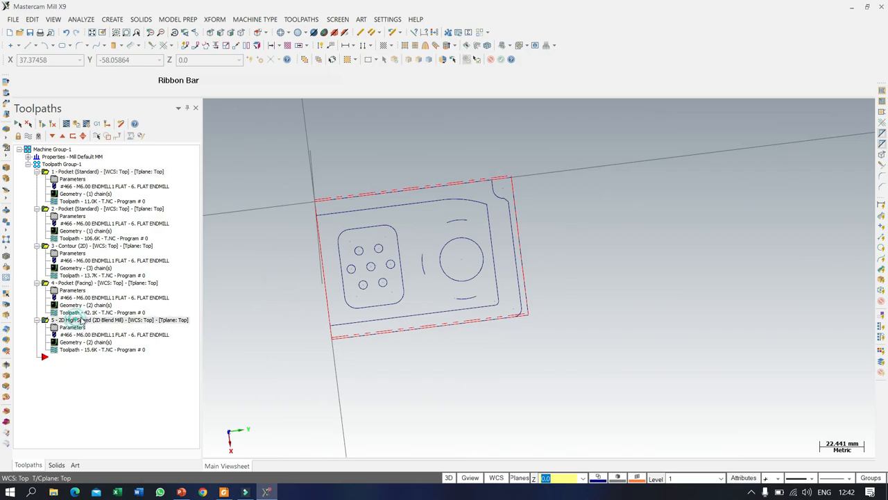
click(27, 136)
scroll(589, 246, up, 2)
middle_drag(590, 245, 556, 210)
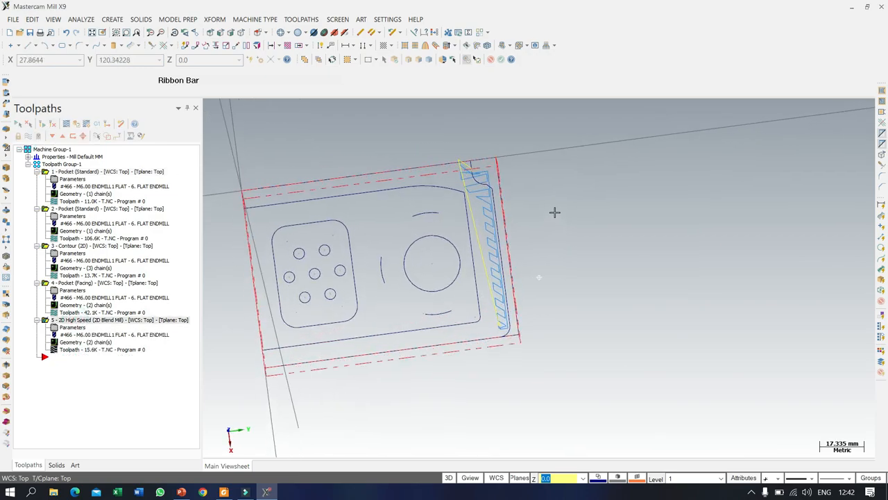
Change the blend toolpath's comp direction to Right, accept the parameters, and regenerate the operation.
click(70, 329)
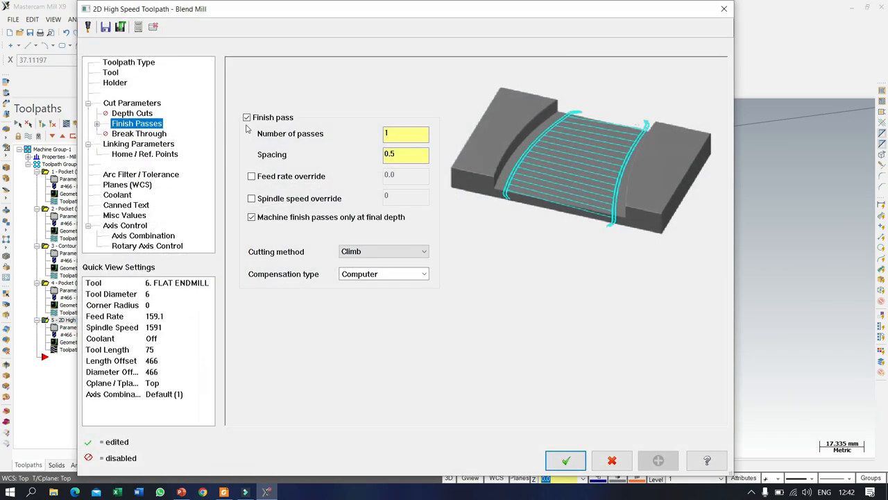
click(132, 103)
click(381, 107)
click(360, 138)
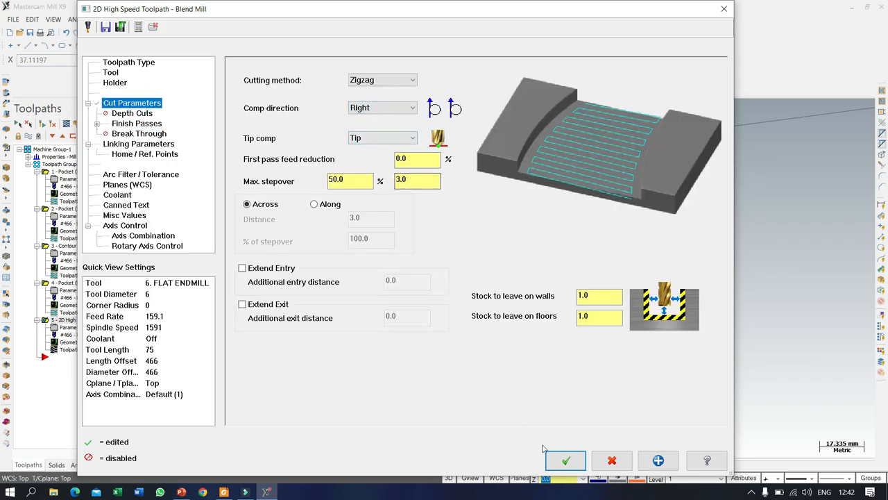
click(566, 460)
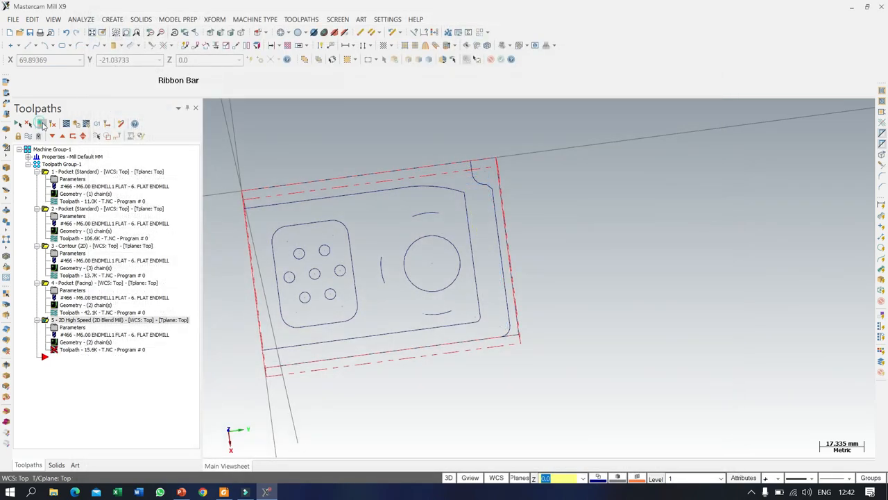
scroll(537, 255, up, 1)
middle_drag(583, 249, 577, 221)
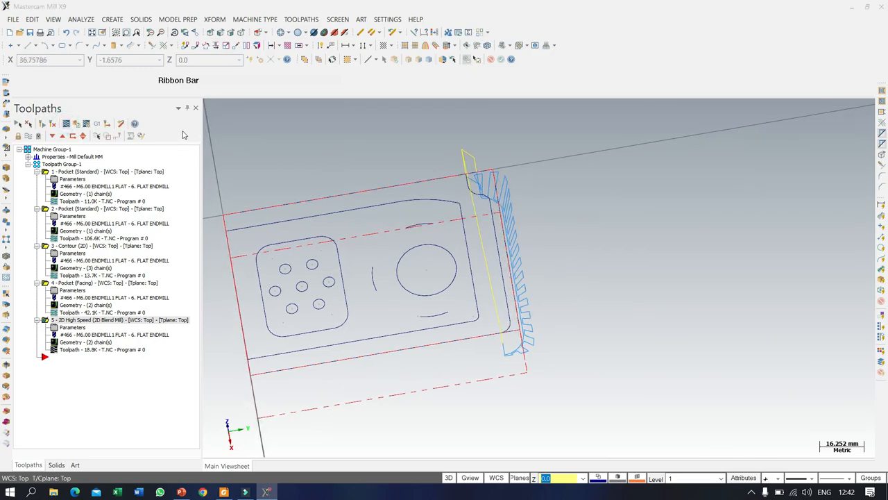
Backplot the regenerated blend toolpath, examine it in the top view, and close the backplot.
click(66, 124)
click(209, 106)
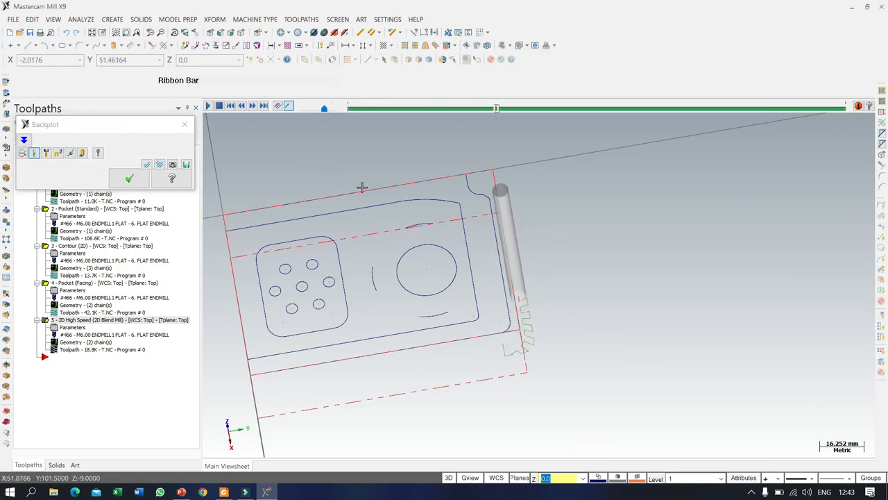
right_click(580, 200)
click(611, 272)
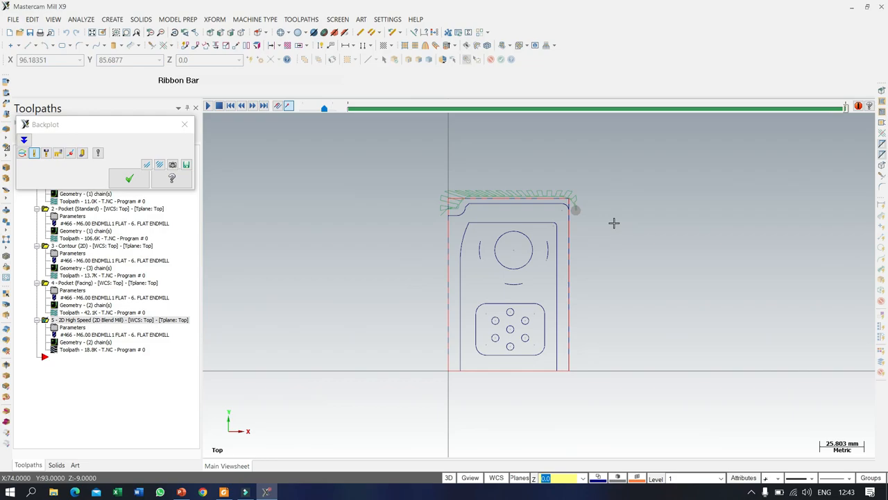
click(129, 178)
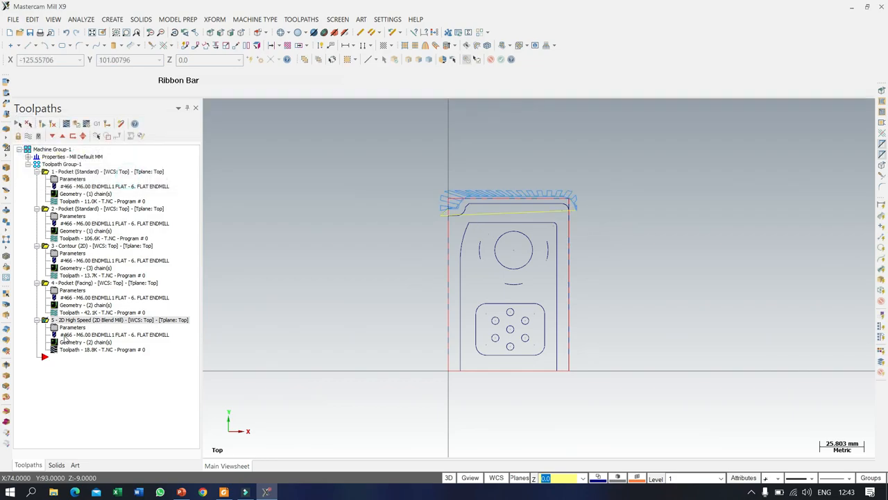
Enable depth cuts with a max rough step of 3.0 in the blend toolpath, accept the parameters, and regenerate the operation.
click(63, 334)
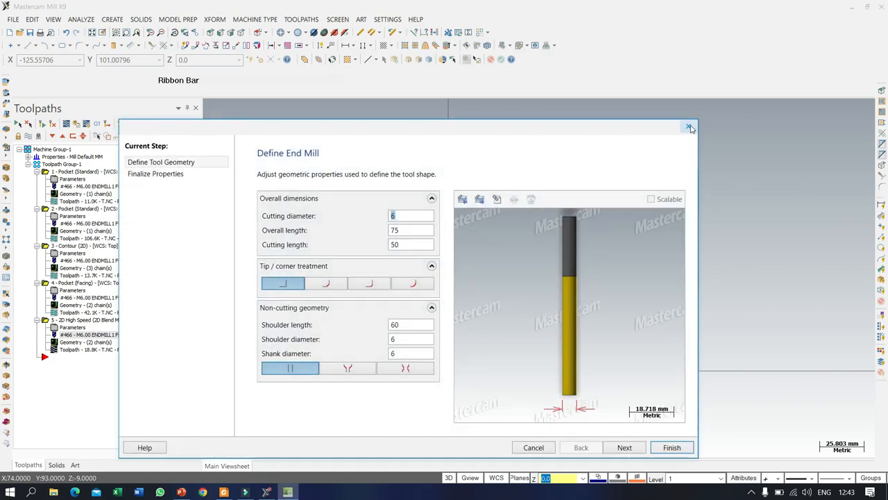
click(688, 127)
click(69, 328)
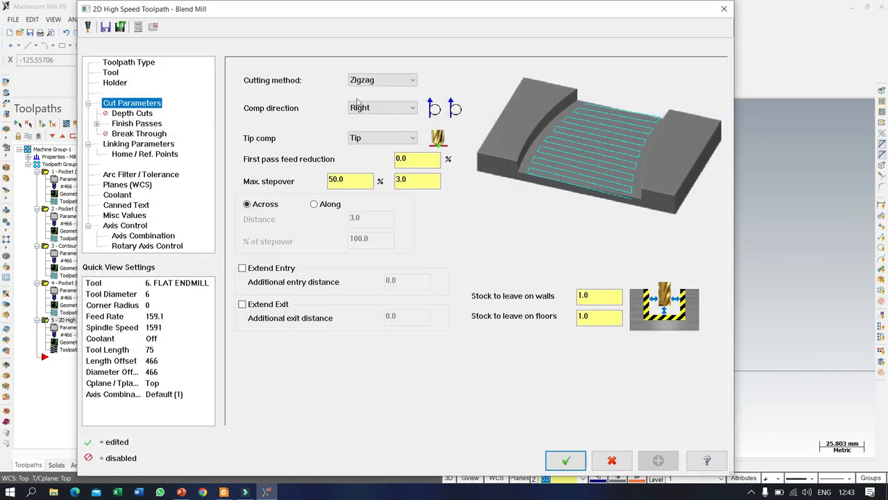
click(133, 113)
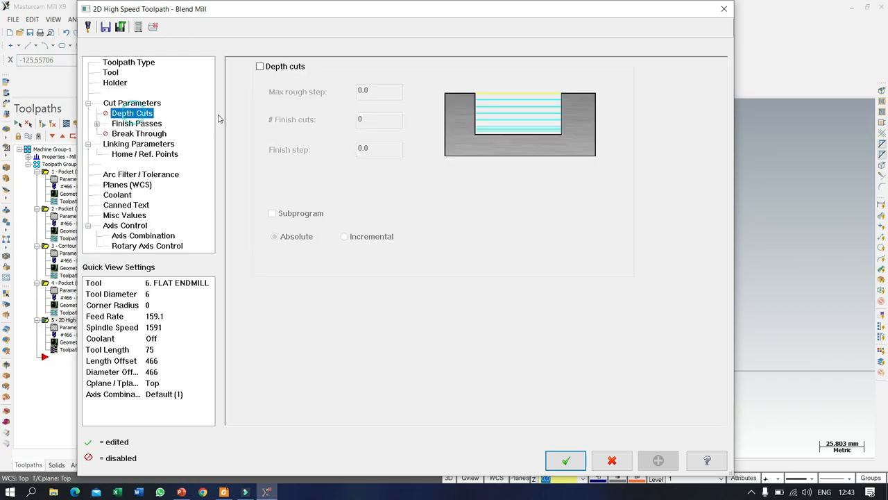
click(261, 66)
click(381, 95)
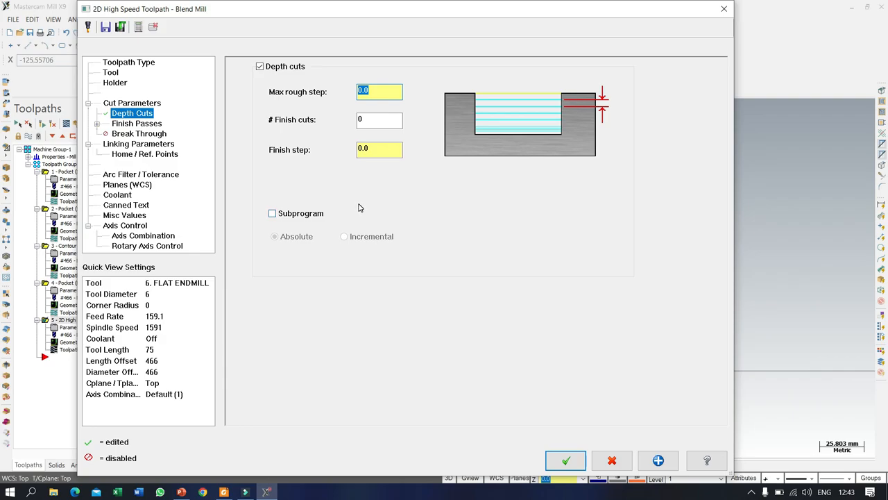
text(3)
click(368, 119)
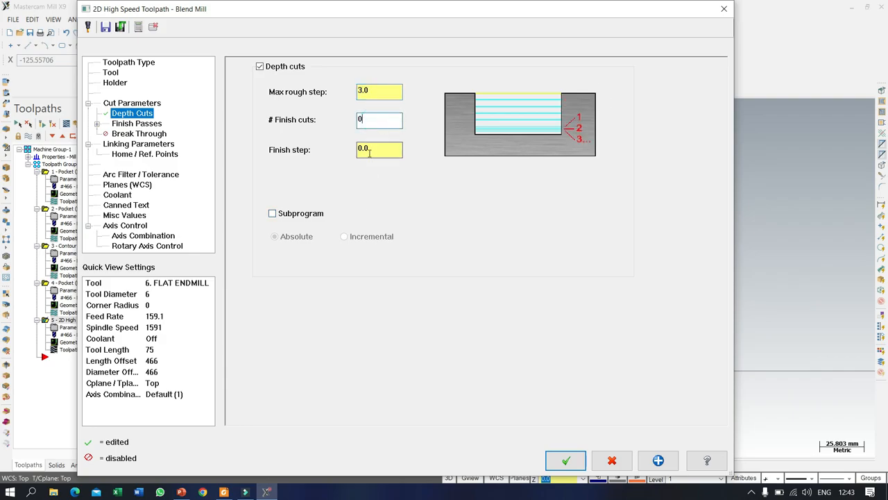
click(379, 150)
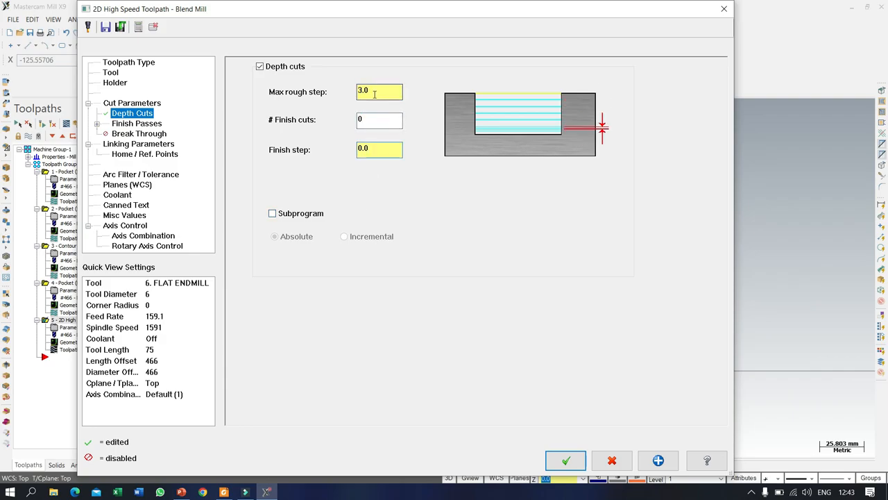
click(566, 461)
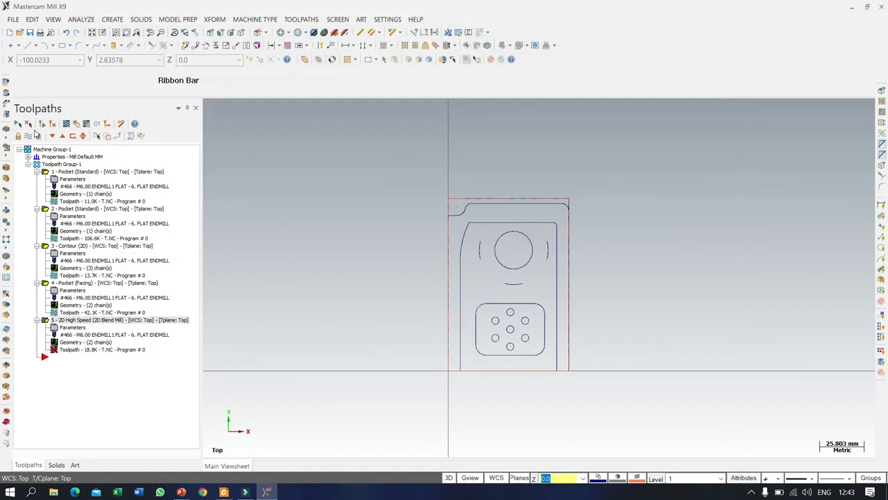
click(42, 129)
Open the verify simulation in Mastercam Simulator and play the machining of all five operations.
middle_drag(383, 306, 265, 275)
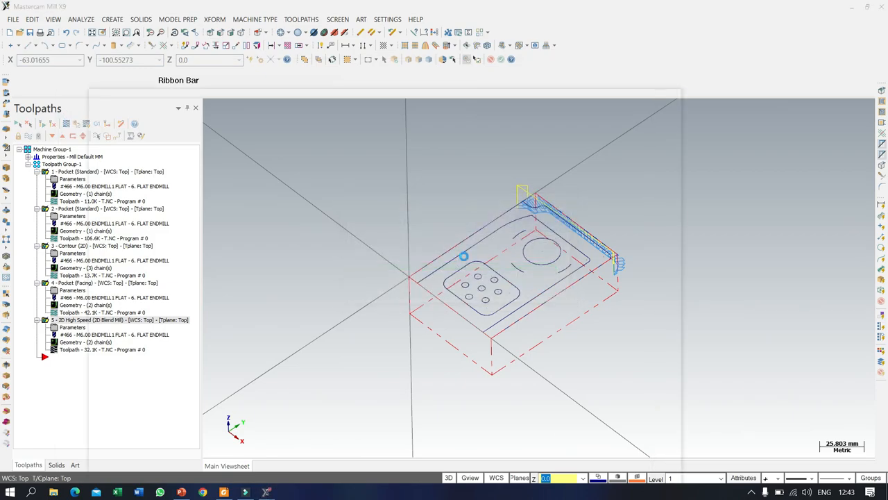
click(654, 97)
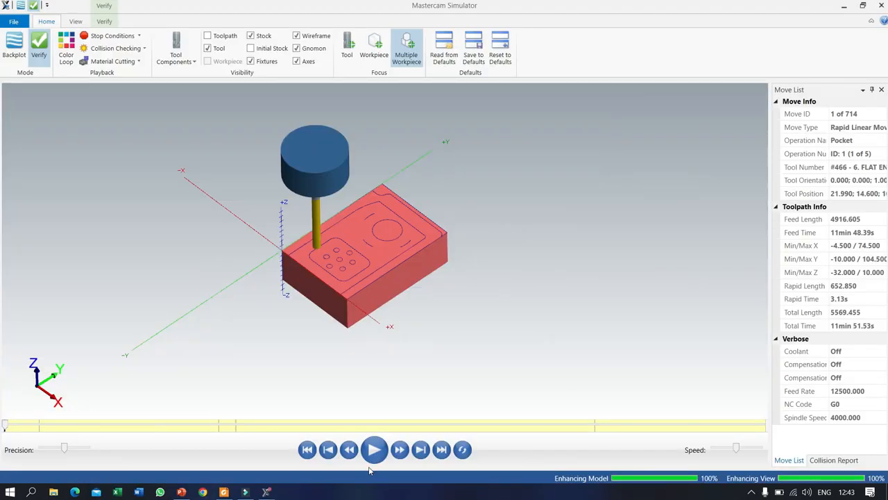
click(379, 453)
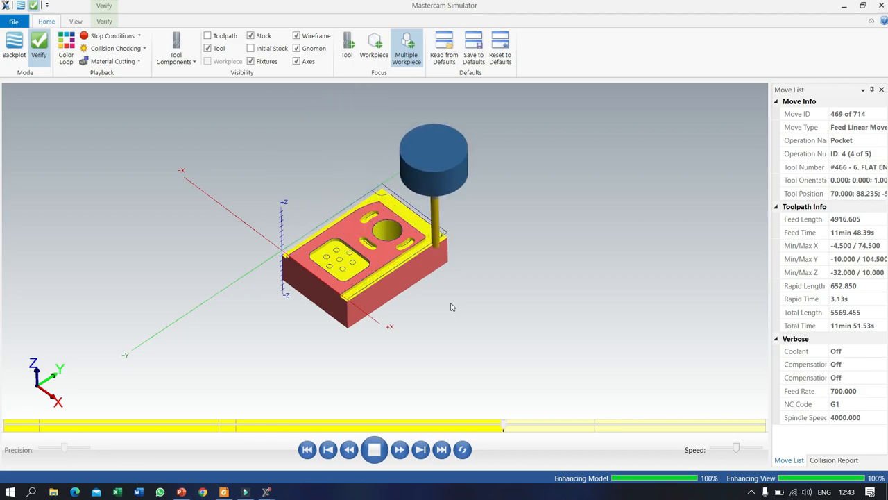
Examine the machined rear step, arc slots, circular hole and pocket in the simulated stock, and close the simulator.
middle_drag(432, 297, 460, 369)
scroll(350, 270, up, 5)
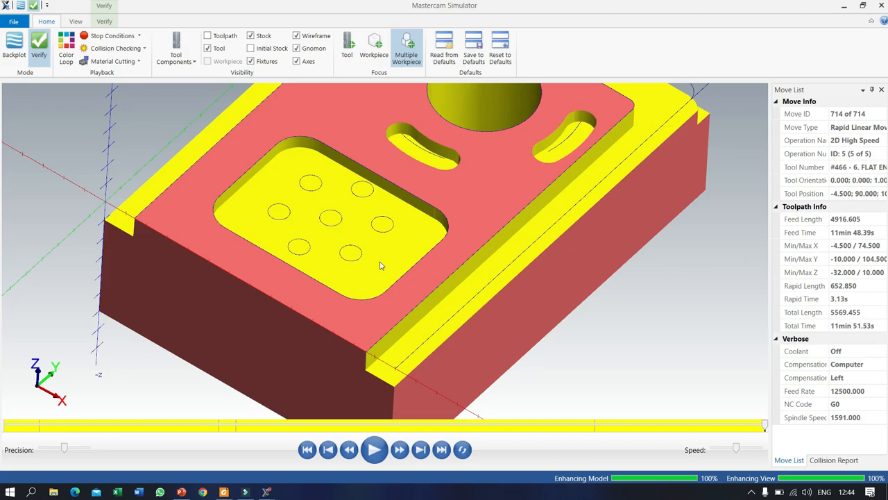
scroll(380, 265, down, 4)
middle_drag(392, 166, 418, 200)
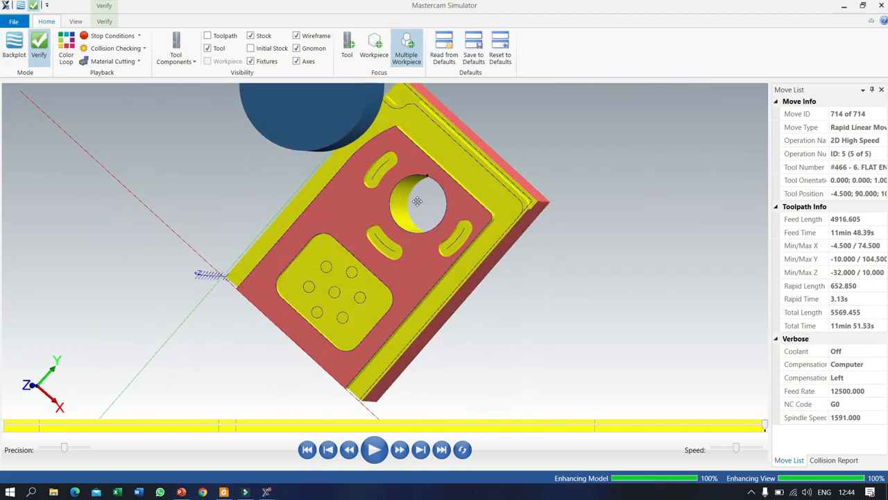
scroll(472, 249, up, 6)
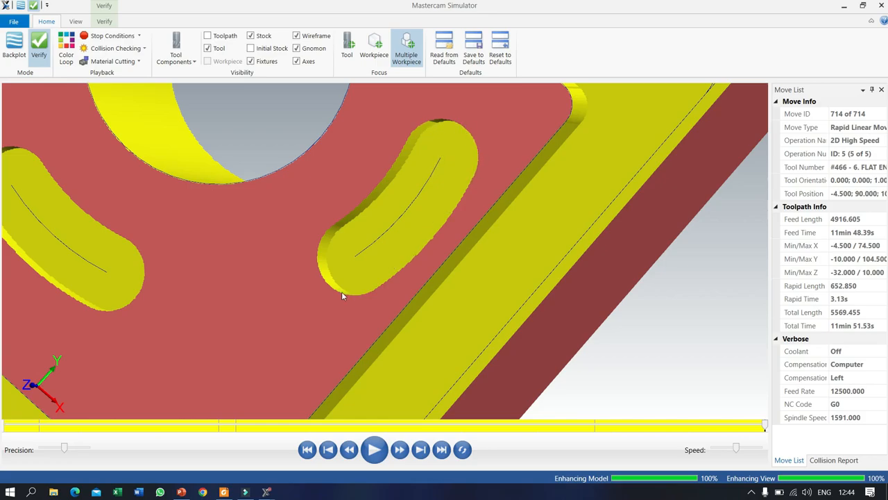
scroll(390, 254, down, 8)
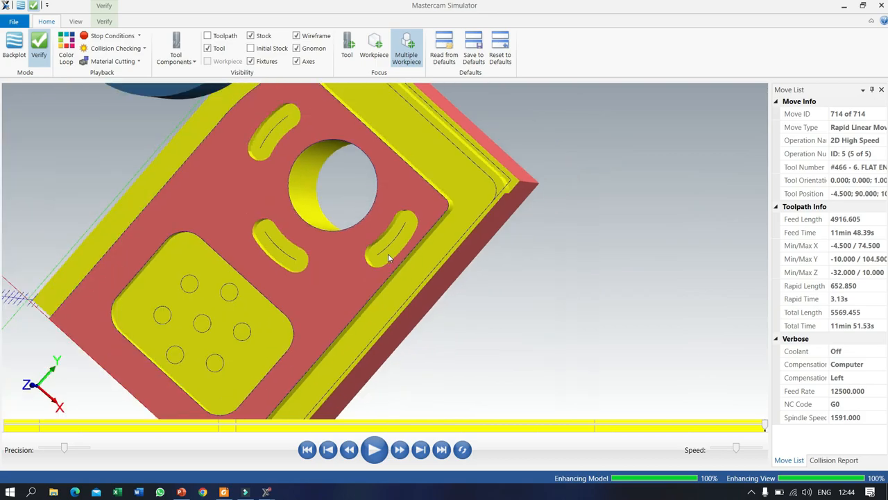
middle_drag(388, 254, 361, 231)
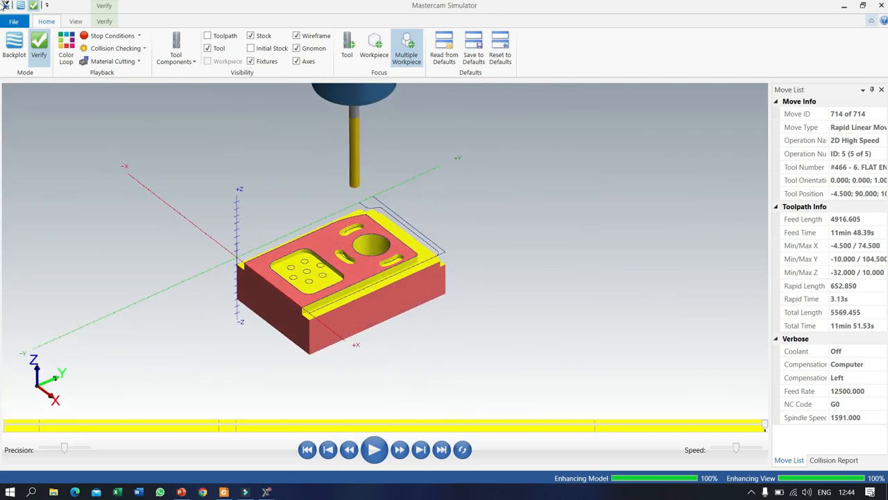
click(881, 5)
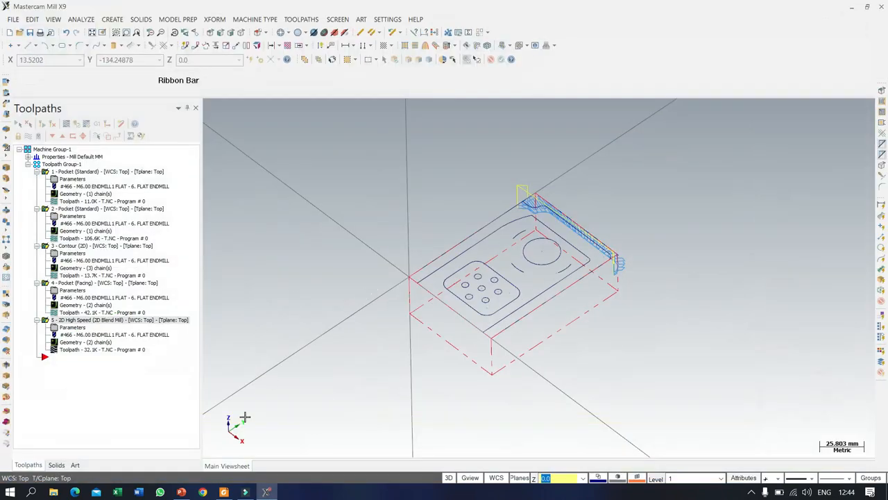
Switch to the PDF drawing, read the threaded holes' depth dimensions in Section A-A, and return to Mastercam.
key(alt+Tab)
drag(213, 333, 118, 326)
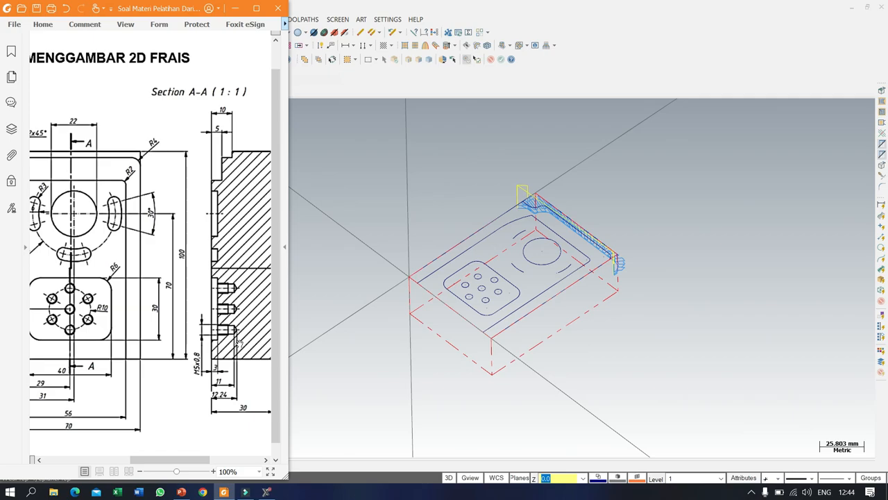
drag(239, 364, 230, 365)
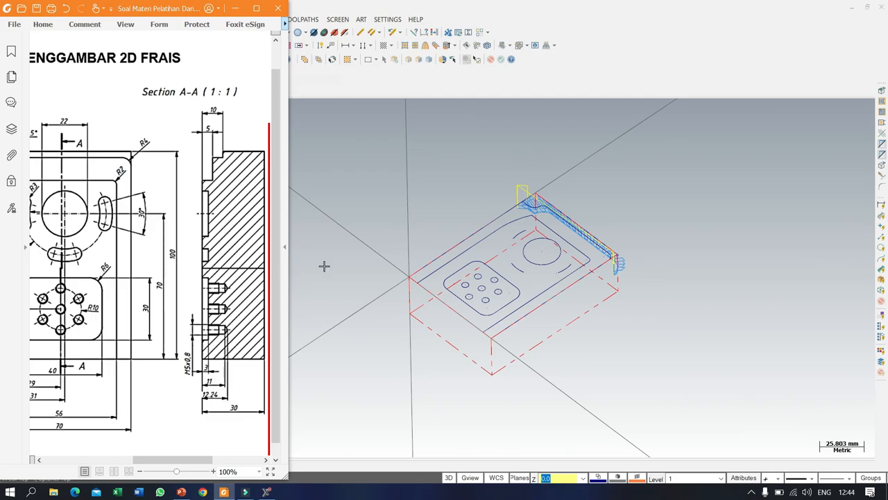
click(641, 191)
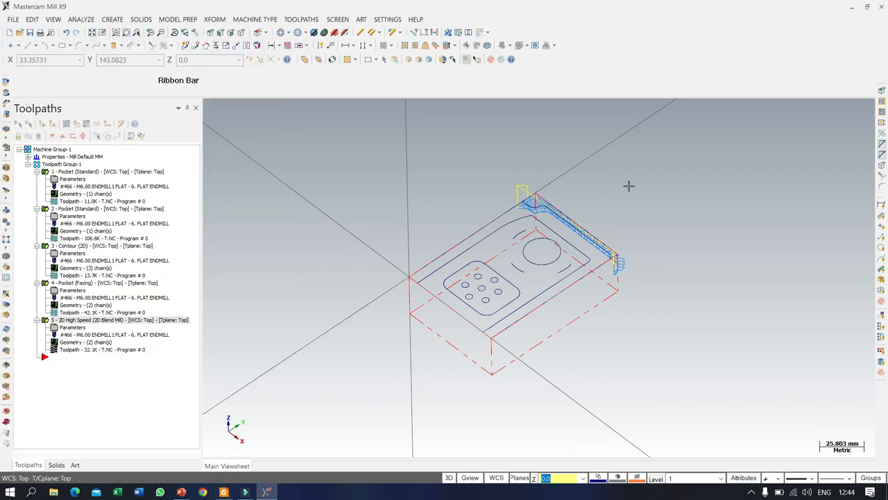
Analyze the arc properties of one of the small hole circles inside the rounded pocket and close the results.
scroll(469, 282, up, 5)
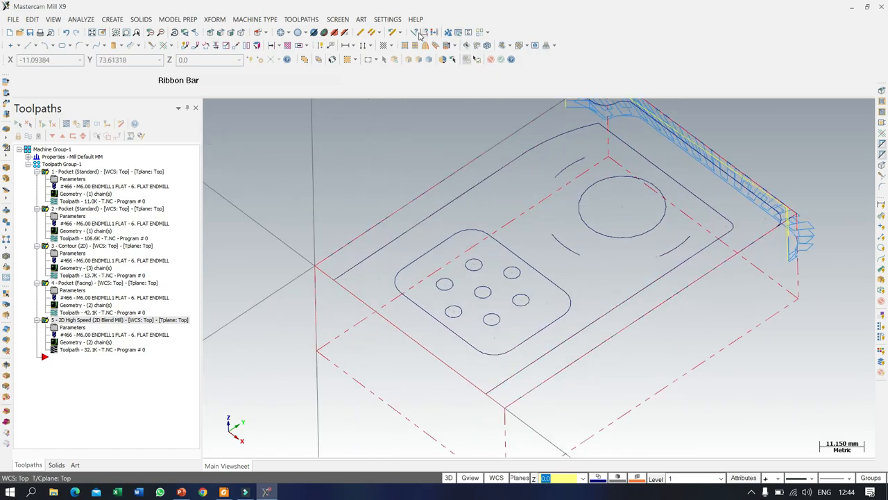
click(480, 268)
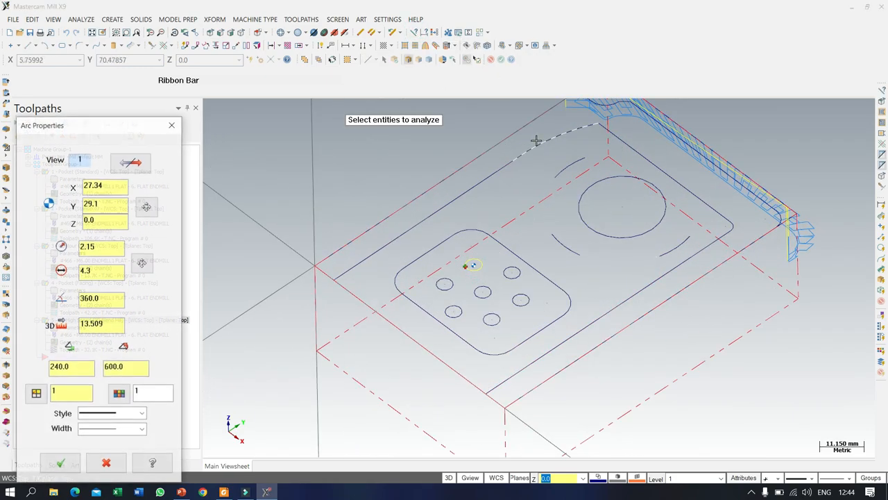
click(172, 124)
Create a drill toolpath after the blend operation, selecting the seven small circles in the rounded pocket as entities for the drill points.
scroll(399, 215, down, 1)
right_click(69, 359)
click(123, 75)
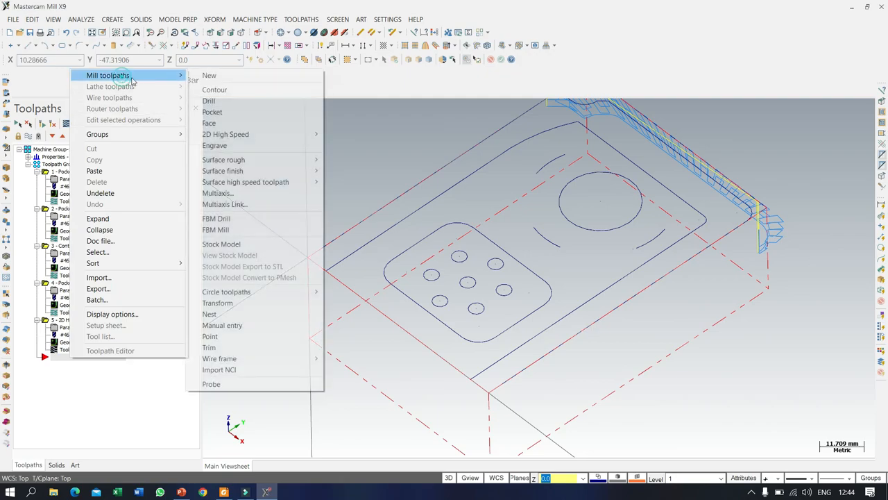
click(212, 101)
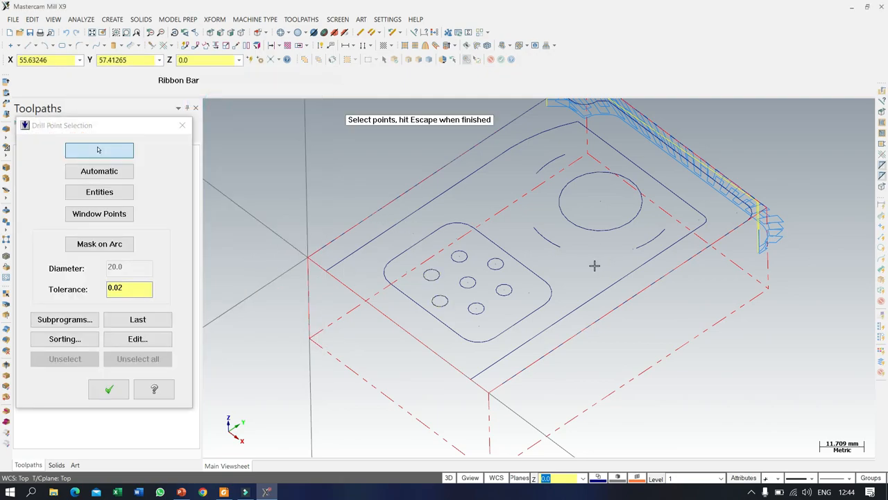
scroll(506, 264, up, 1)
scroll(224, 238, up, 1)
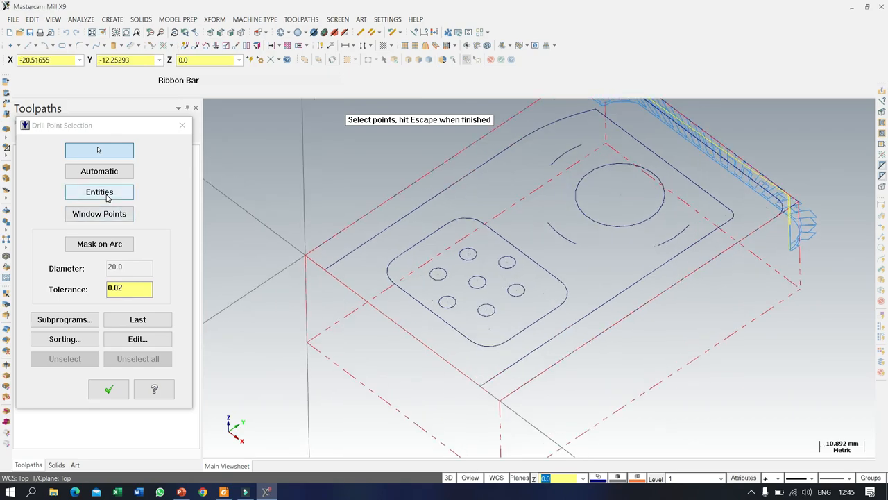
click(107, 171)
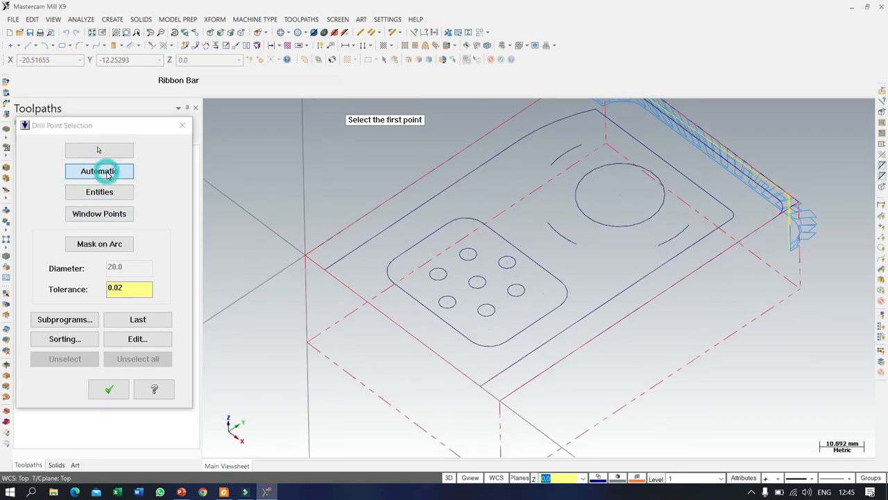
click(100, 195)
scroll(438, 291, up, 1)
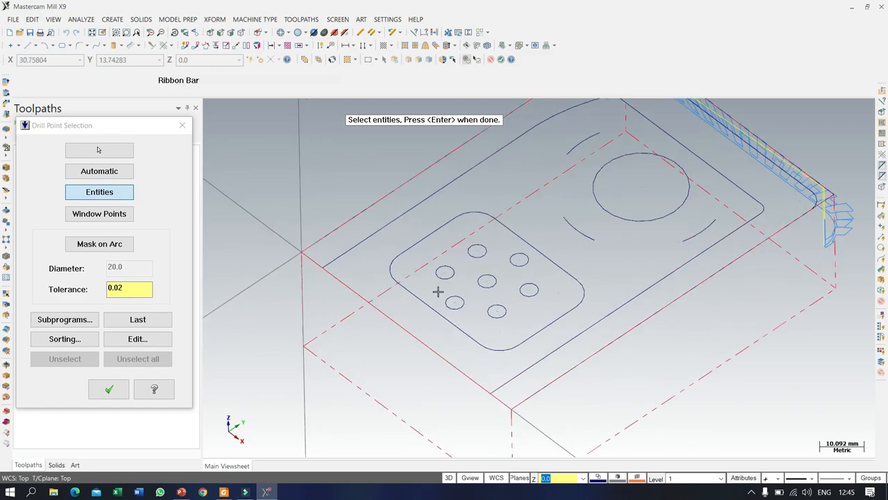
click(447, 280)
click(476, 254)
click(516, 258)
click(523, 290)
click(496, 311)
click(454, 302)
click(487, 280)
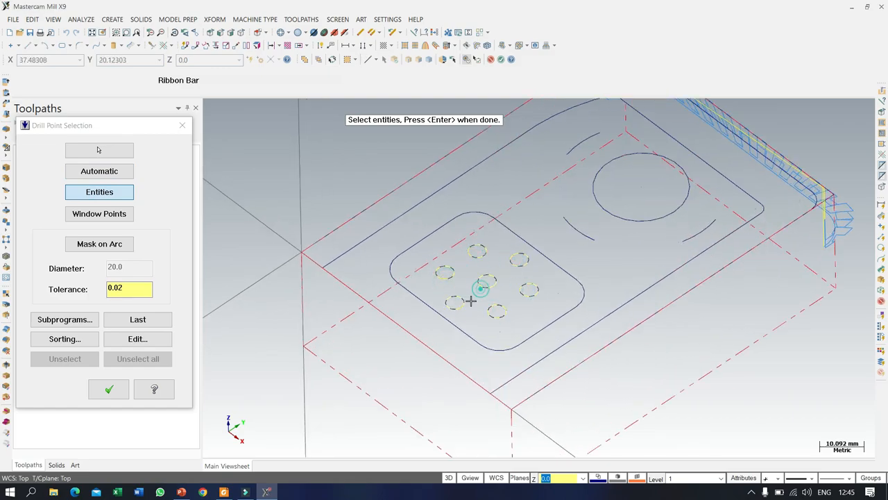
click(111, 389)
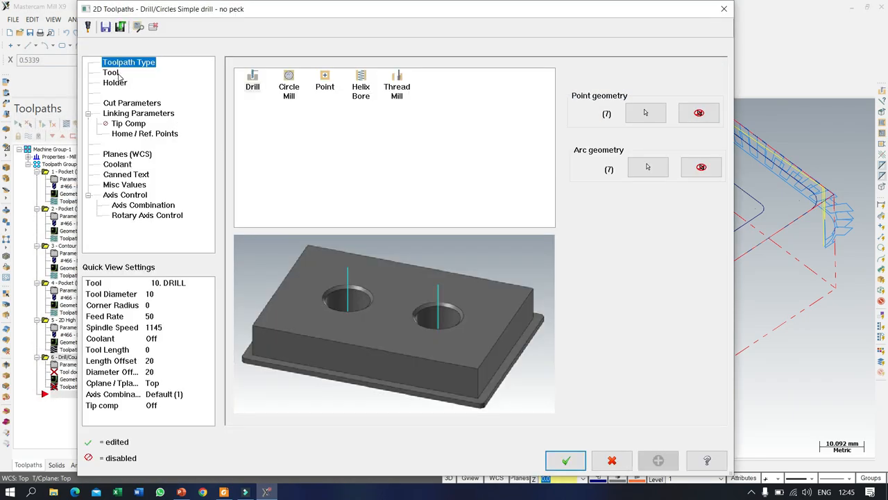
Open the tool library for the drill toolpath and filter its list to show only the Drill tool type.
click(114, 72)
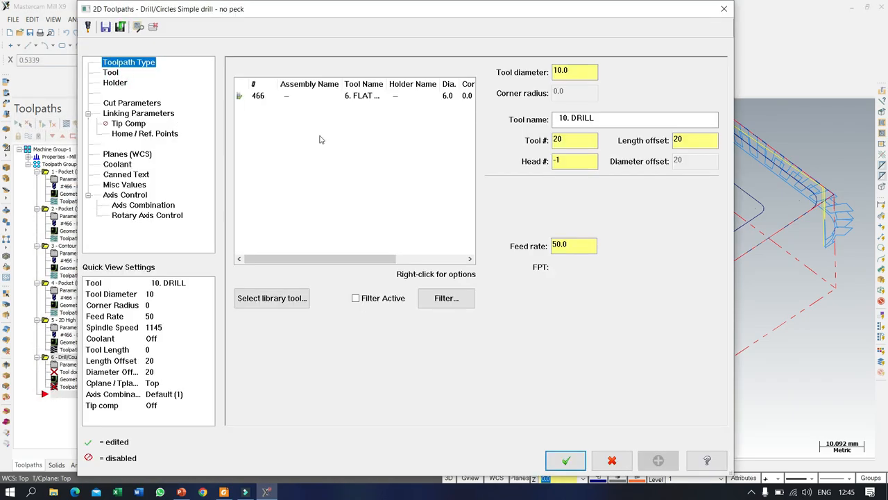
click(293, 298)
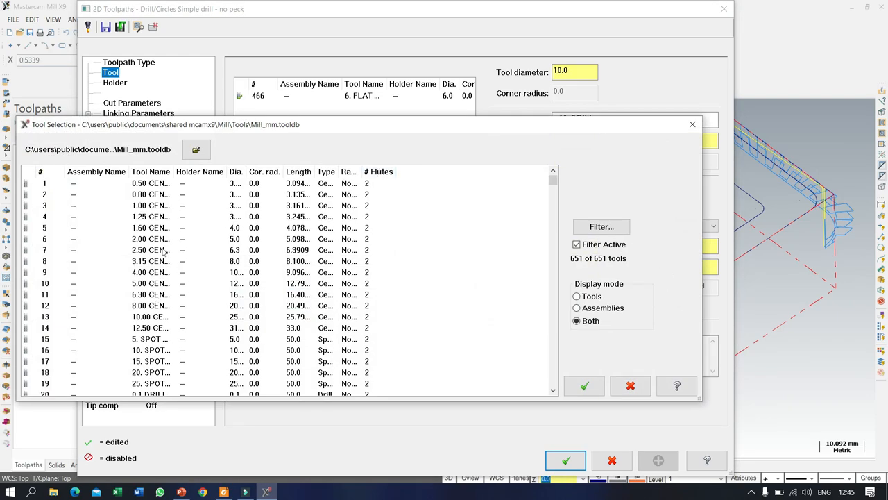
click(586, 227)
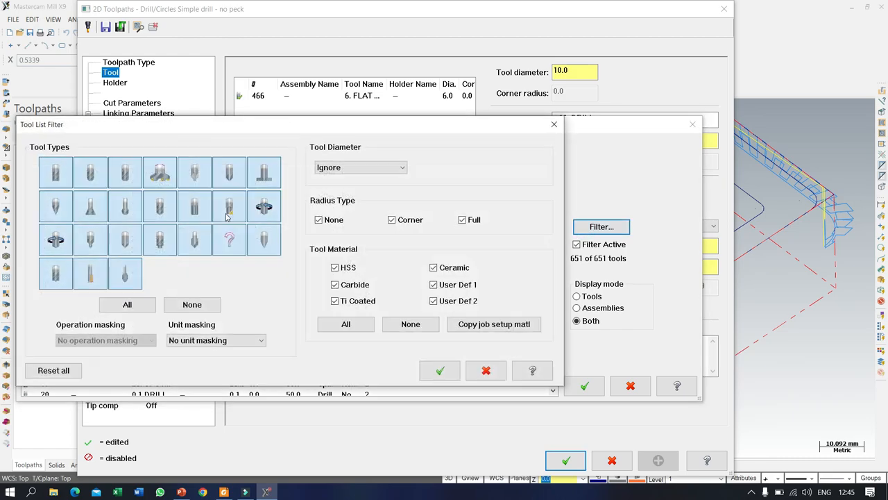
click(193, 304)
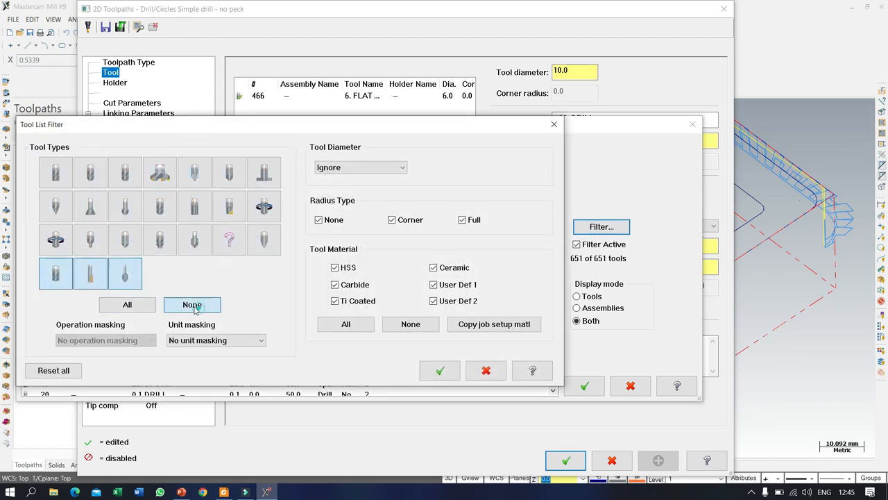
click(89, 276)
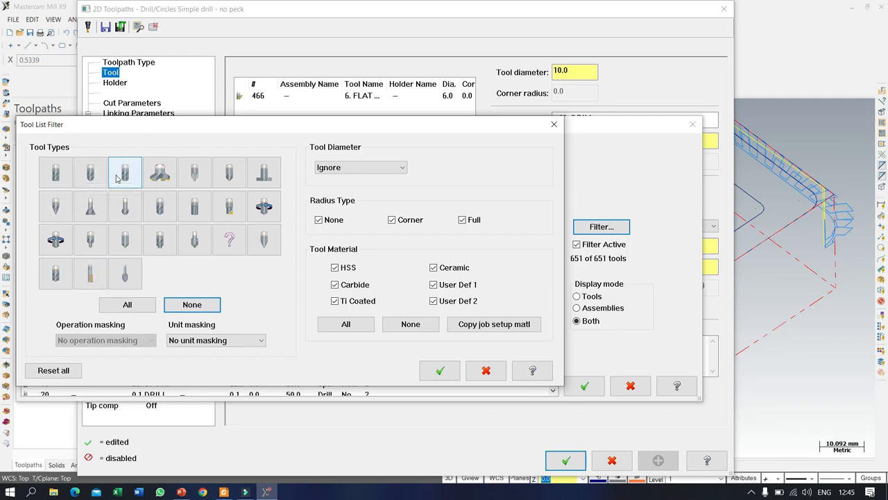
click(160, 206)
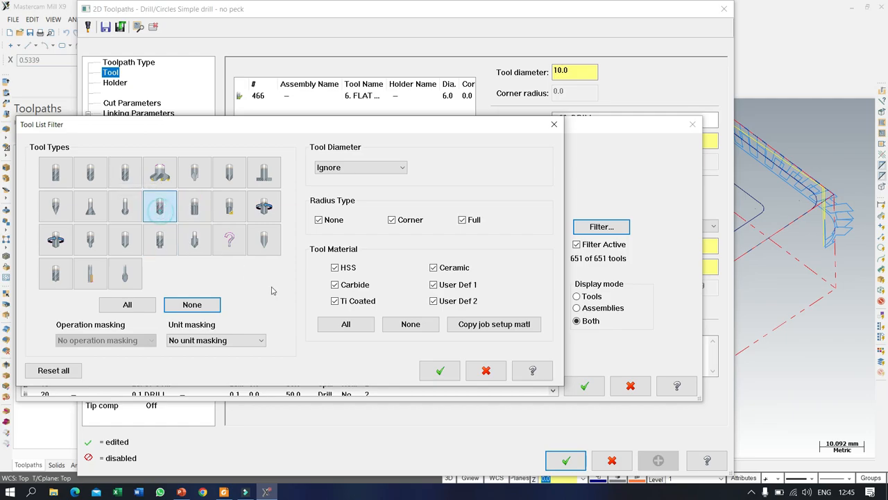
click(440, 370)
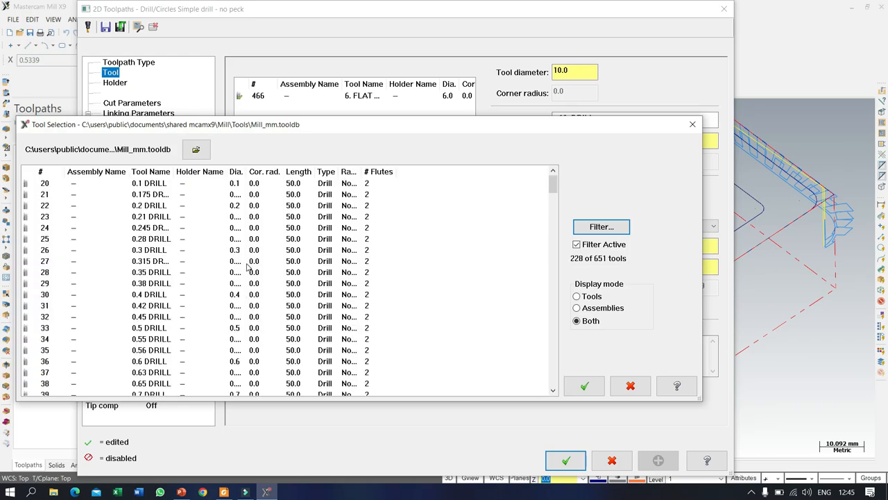
Choose the 4.3 DRILL from the filtered tool library as the drill toolpath's tool.
click(175, 258)
scroll(208, 271, down, 14)
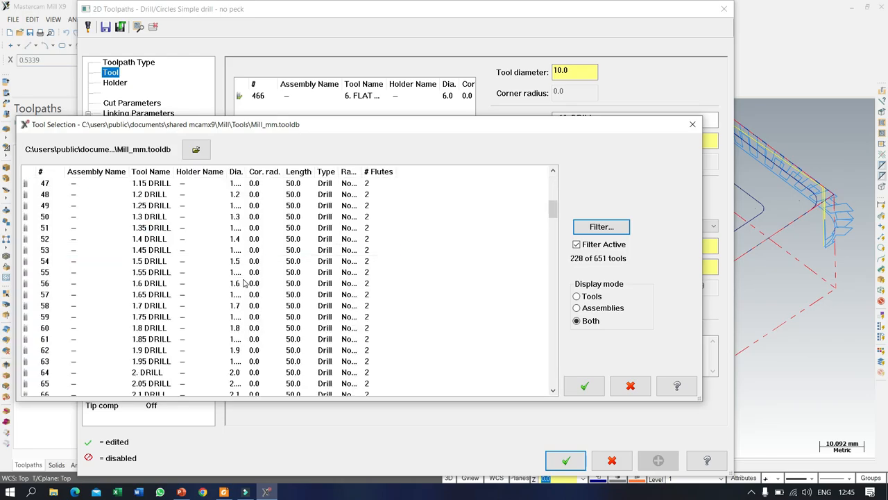
scroll(244, 281, down, 8)
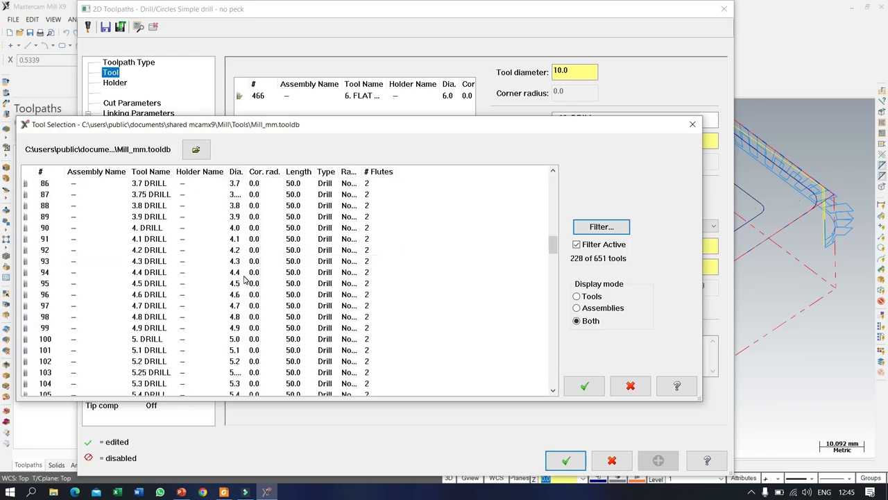
click(125, 263)
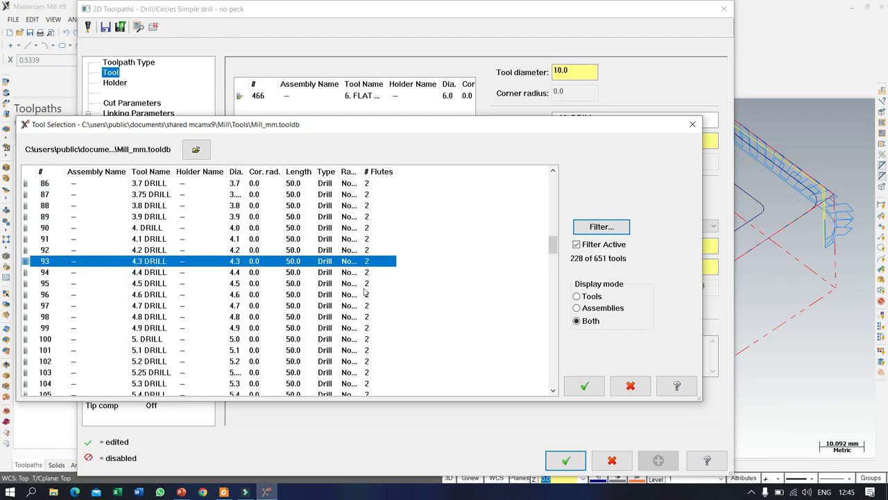
click(585, 386)
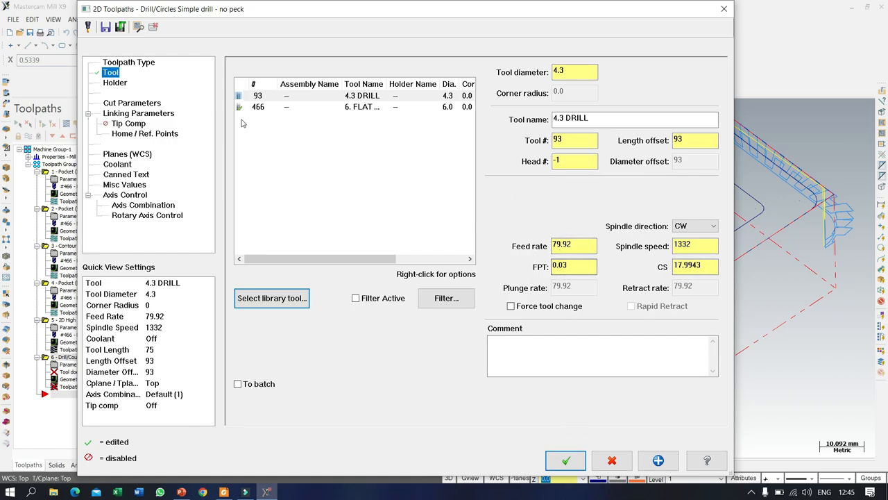
In the drill's linking parameters, make retract and depth absolute and set the top of stock to -3.
click(132, 114)
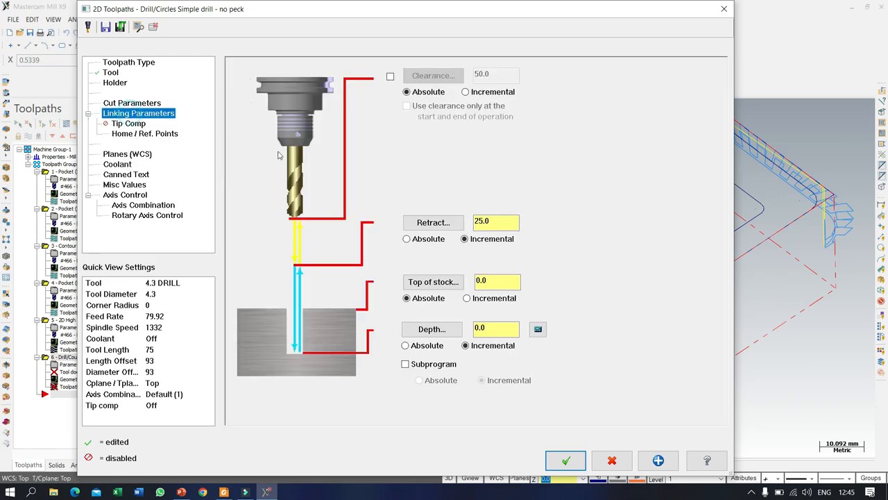
click(428, 240)
click(423, 345)
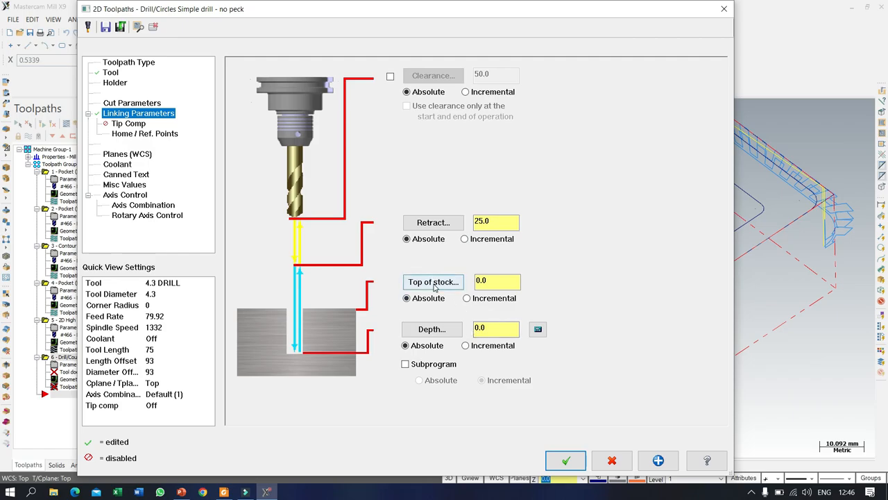
click(247, 491)
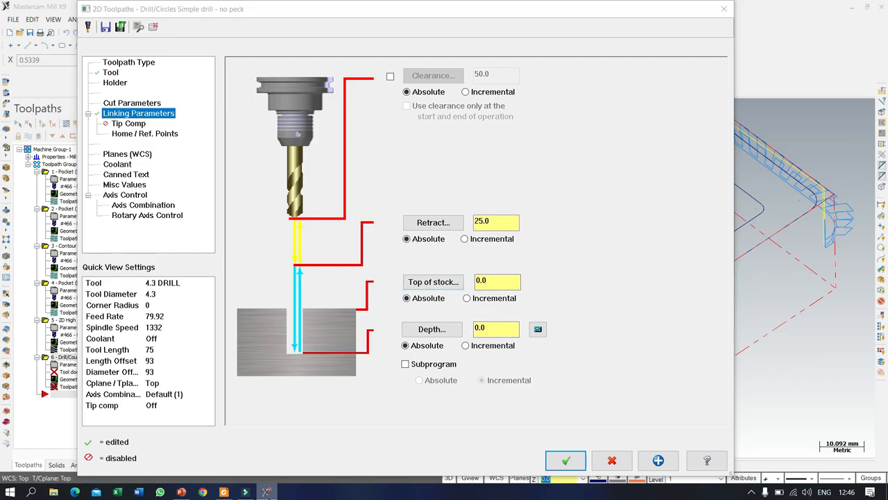
click(503, 328)
double_click(501, 282)
text(-3)
key(Tab)
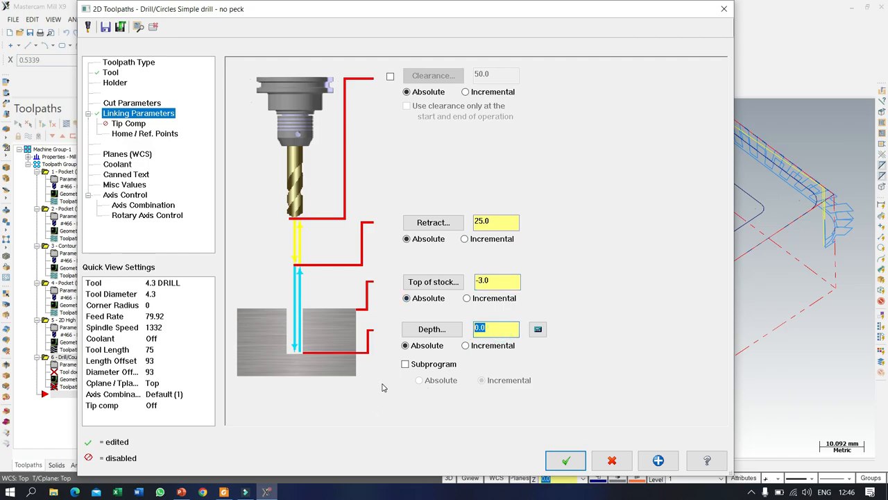
Check the hole depth in Section A-A of the PDF drawing, return to Mastercam, and set the drilling depth to -12.24.
click(224, 492)
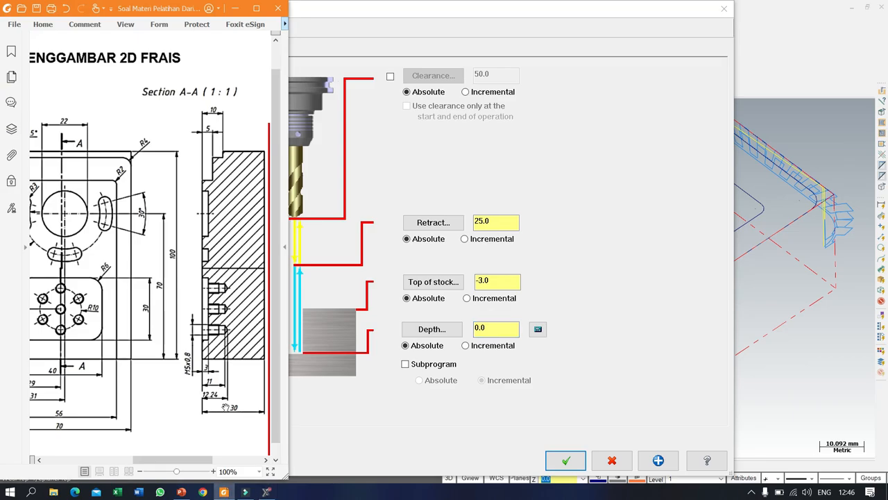
click(491, 336)
double_click(497, 330)
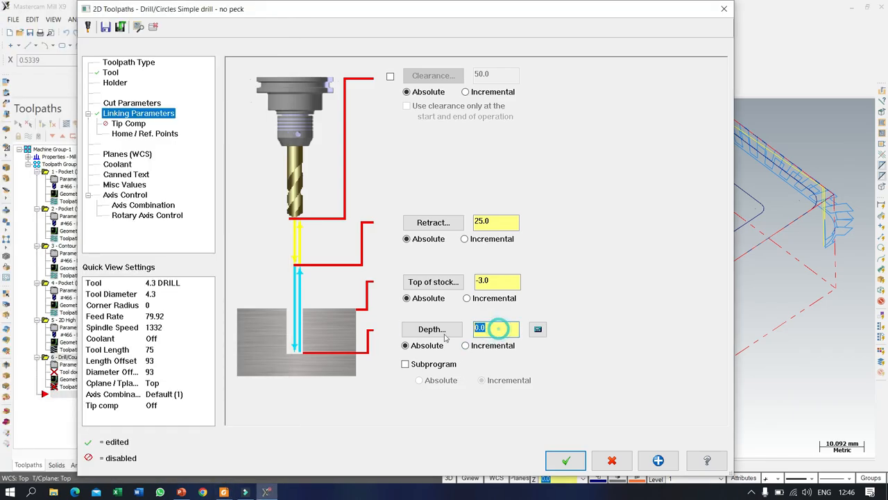
text(12.2)
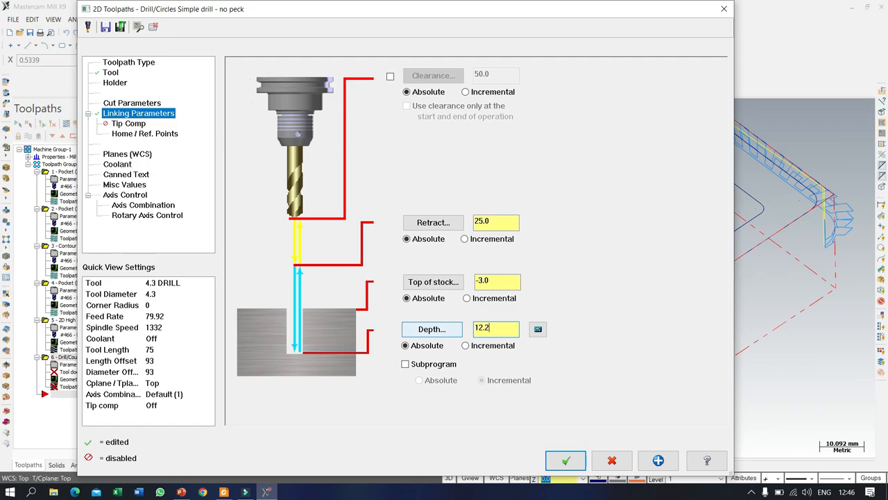
text(4)
click(478, 330)
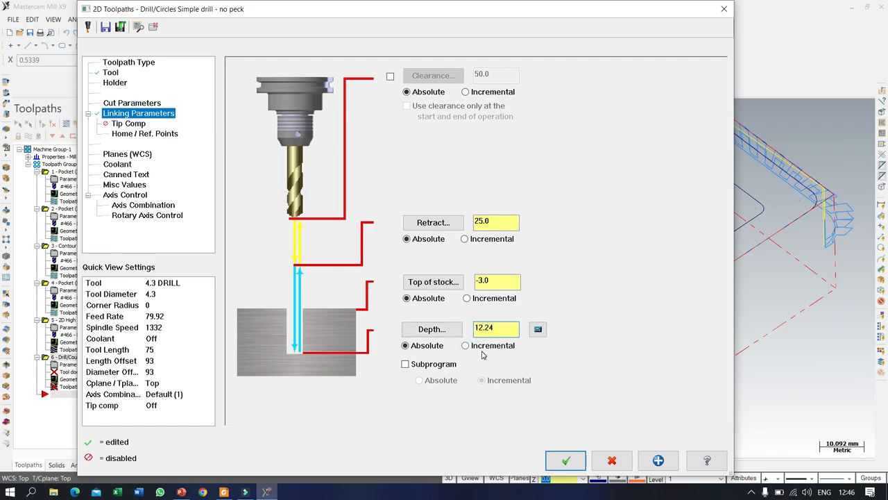
text(-)
Change the drilling cycle to Peck Drill and accept the toolpath settings to generate the operation.
click(131, 102)
click(351, 77)
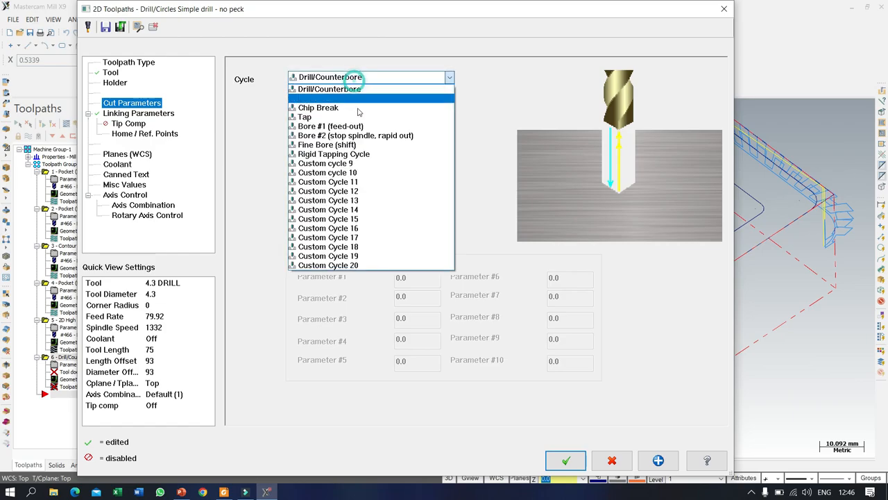
click(341, 98)
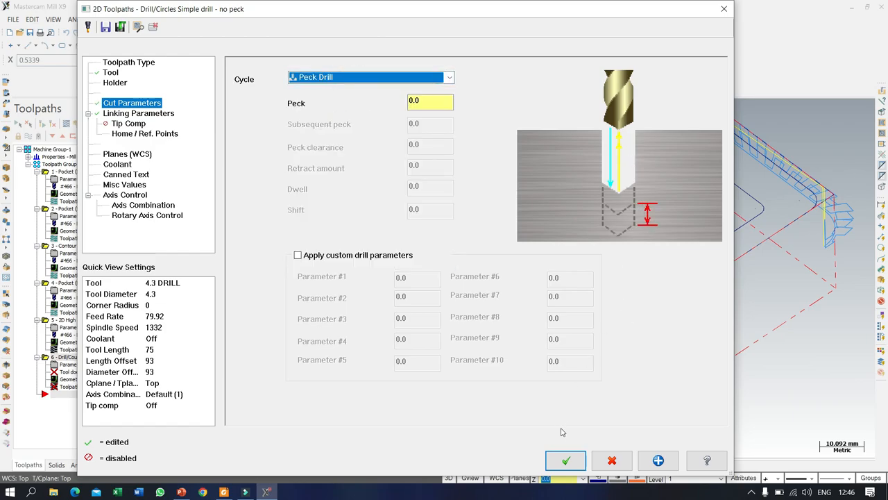
click(566, 460)
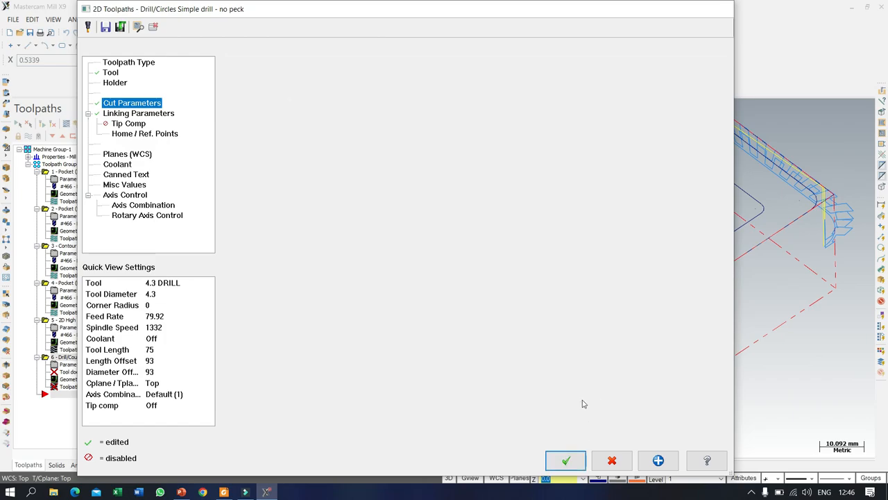
Select all operations, run the verify simulation through the seven drilled holes, inspect the machined part, and close the simulator.
middle_drag(575, 224, 419, 339)
click(18, 124)
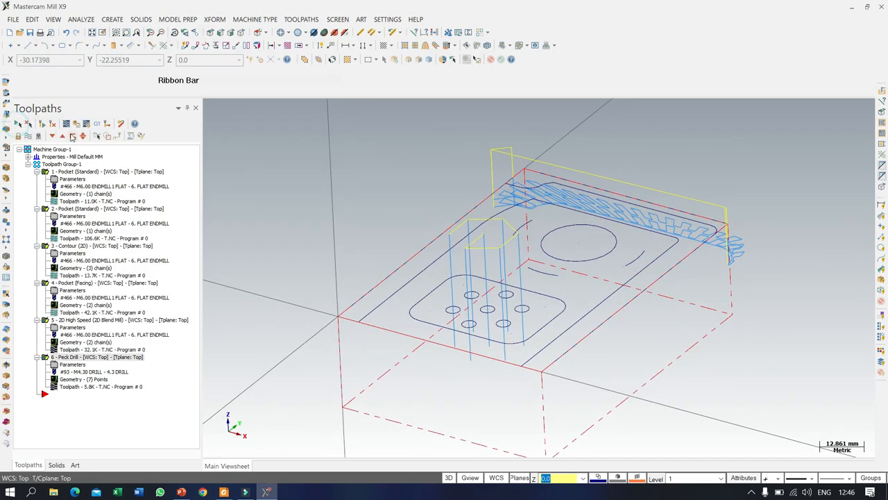
click(76, 125)
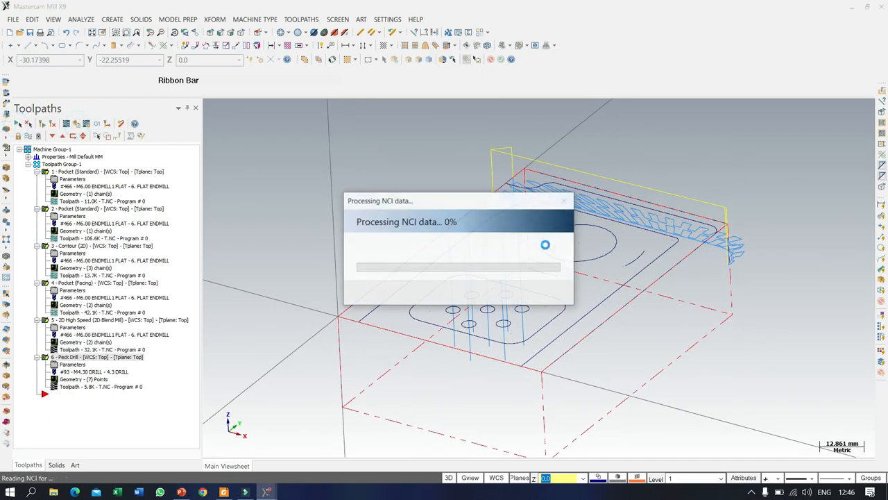
click(374, 449)
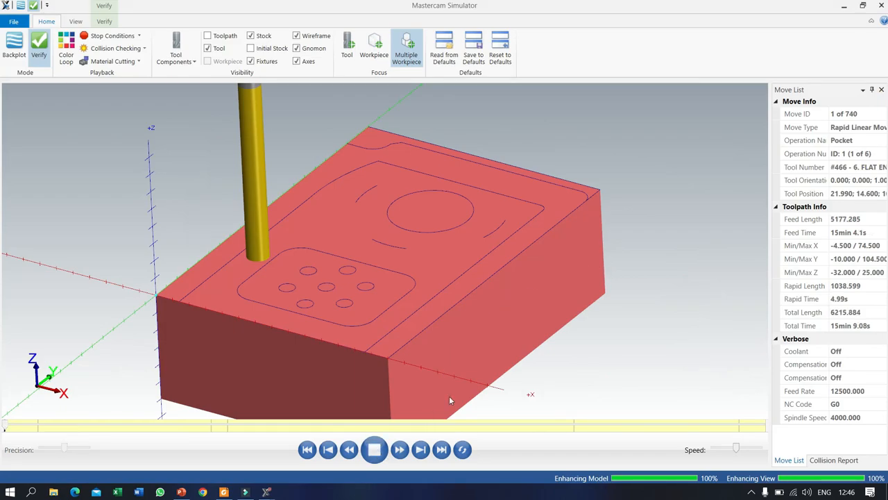
scroll(560, 246, up, 3)
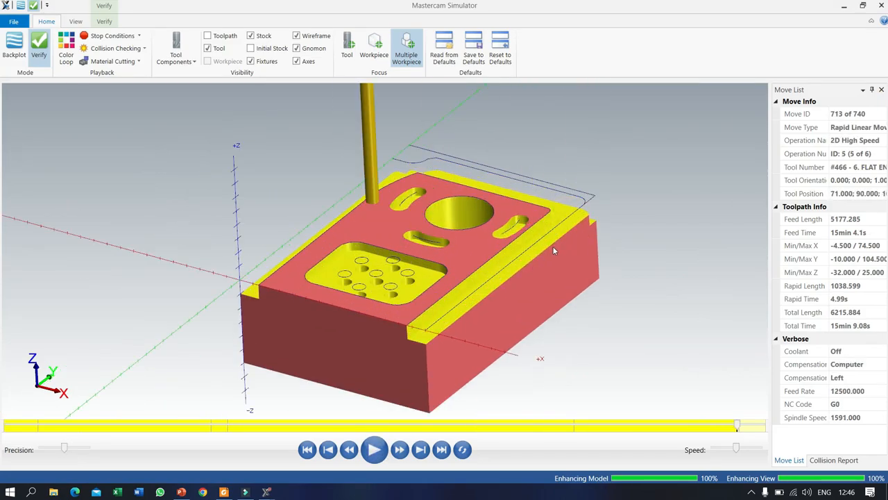
middle_drag(561, 246, 512, 268)
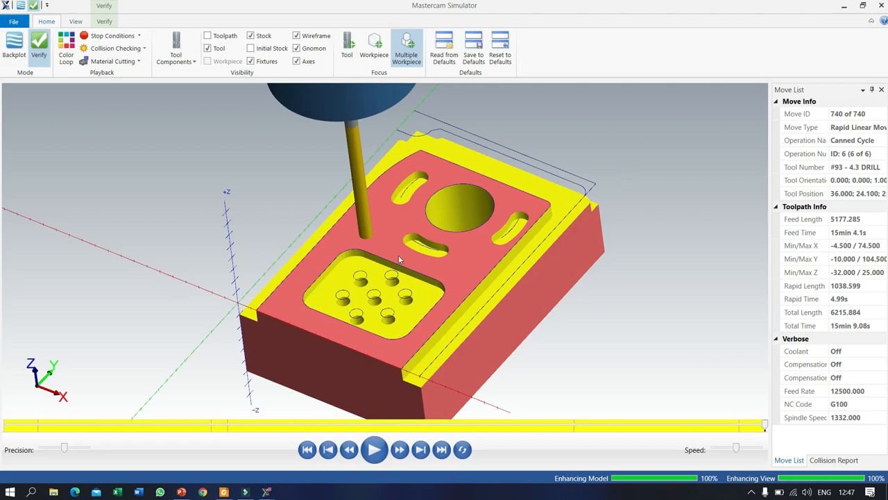
click(881, 5)
scroll(502, 248, down, 4)
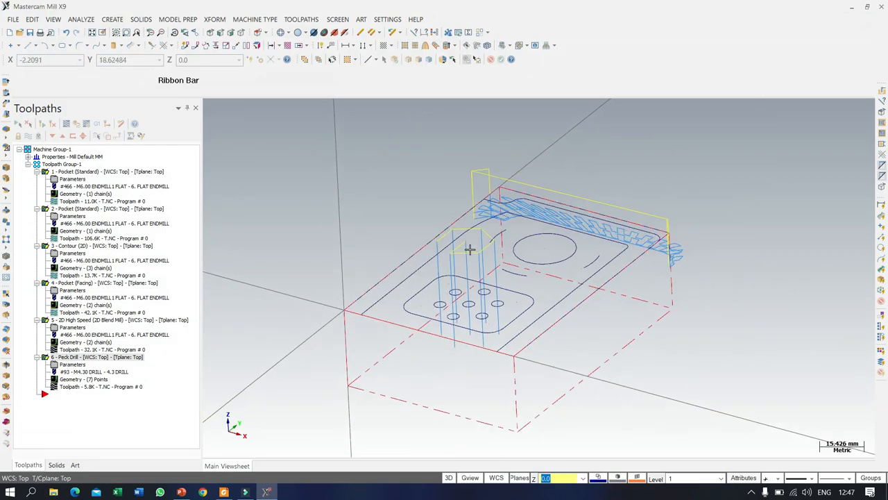
scroll(576, 308, up, 2)
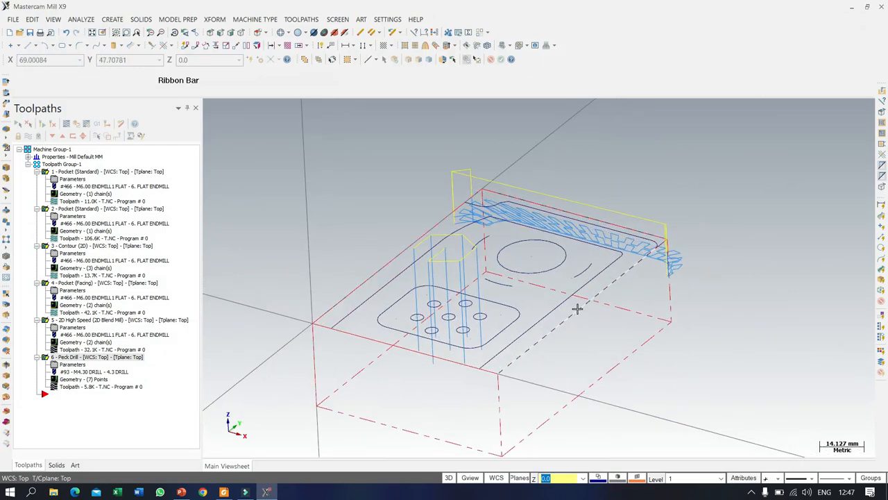
mouse_move(539, 278)
middle_down()
mouse_move(574, 308)
mouse_move(555, 299)
middle_up()
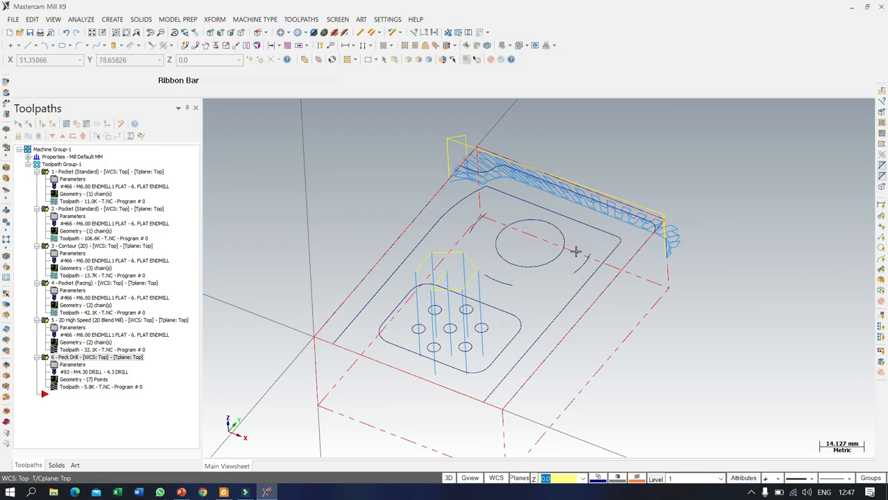
scroll(387, 231, down, 1)
scroll(377, 310, up, 1)
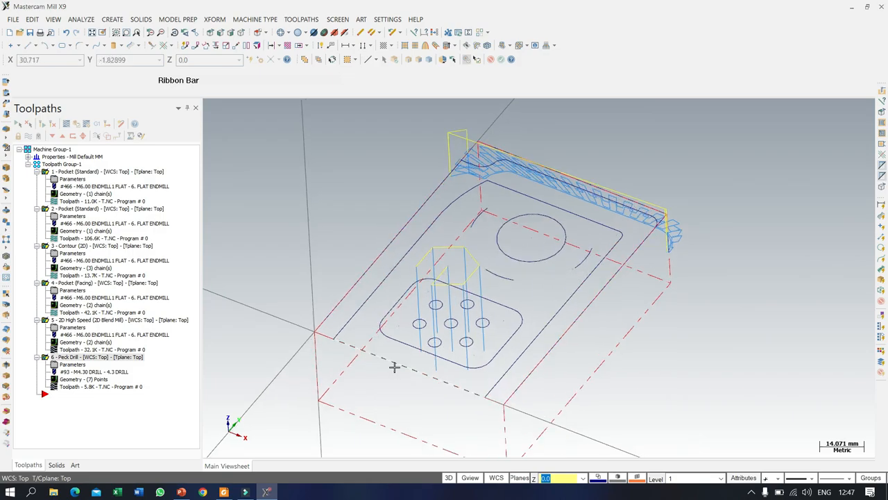